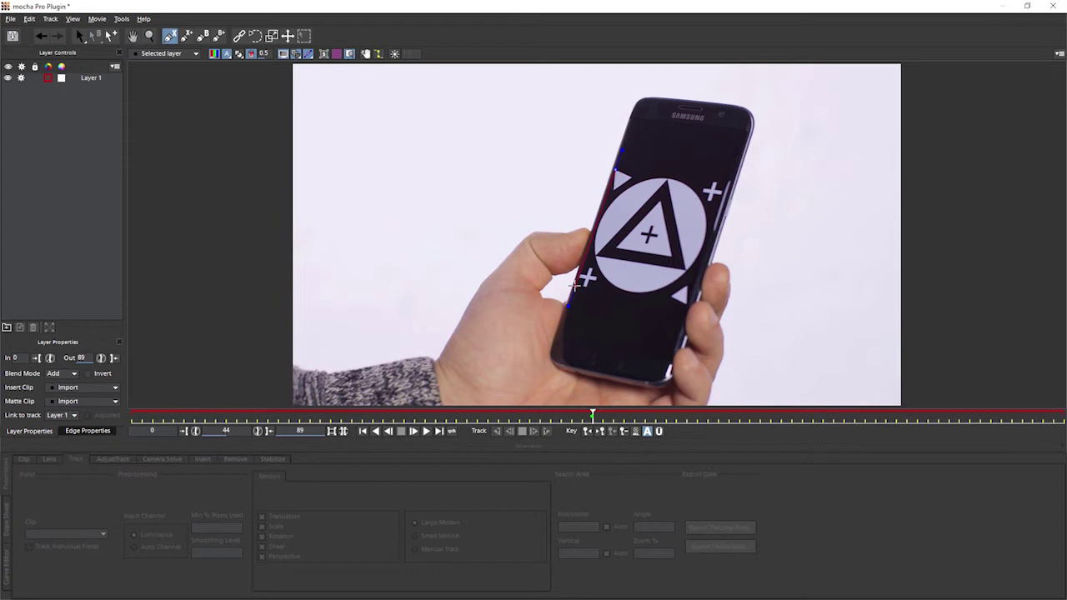
# Draw an X-spline around the marker graphic on the phone's screen at frame 44 and tighten its corners
pyautogui.click(575, 287)
pyautogui.click(685, 303)
pyautogui.click(614, 172)
pyautogui.moveTo(612, 167); pyautogui.dragTo(608, 156)
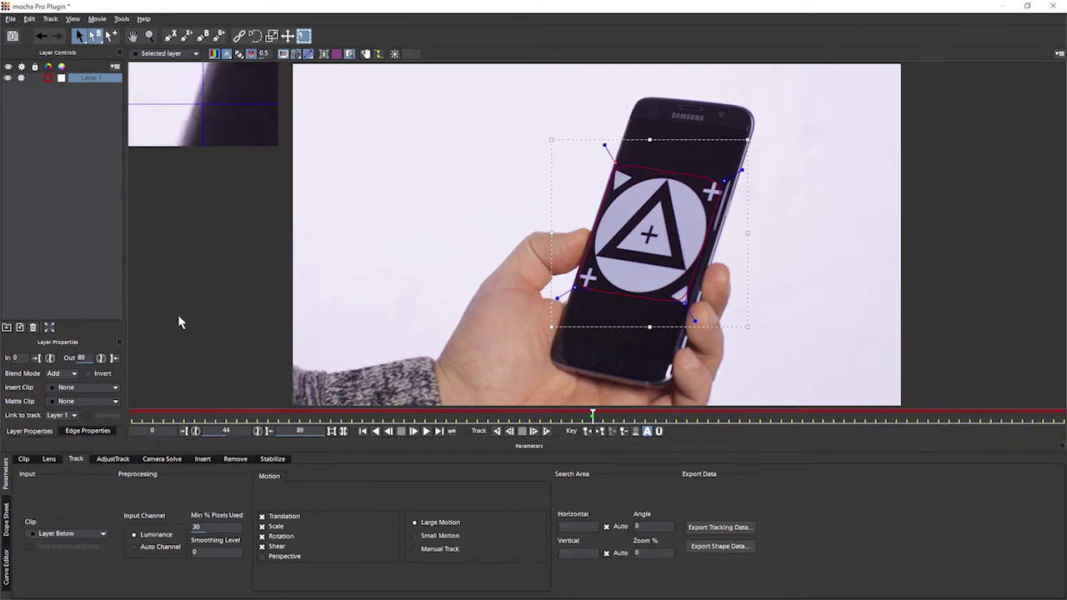
# Rename the new spline layer to "screen -track"
pyautogui.doubleClick(90, 77)
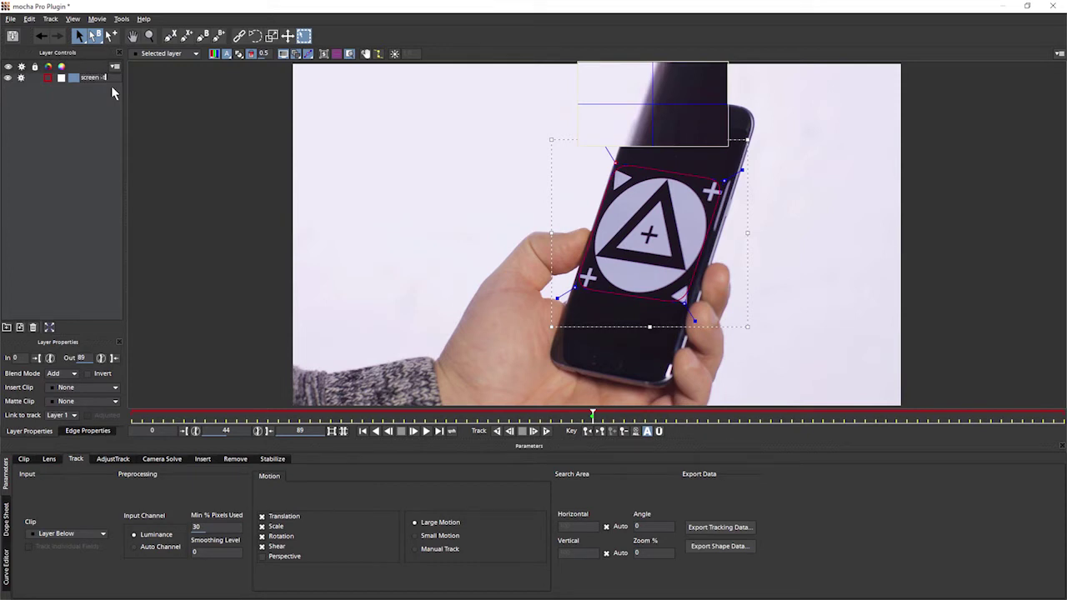
pyautogui.write('screen -track')
pyautogui.press('Return')
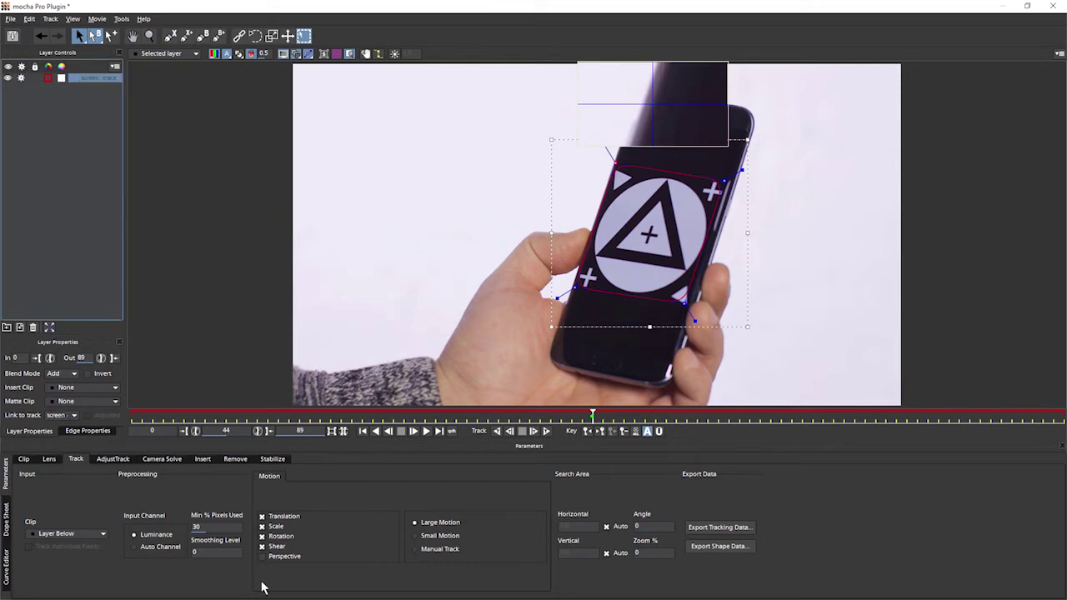
# Enable Perspective motion and track the phone screen forwards and backwards from frame 44 across the whole clip
pyautogui.click(283, 555)
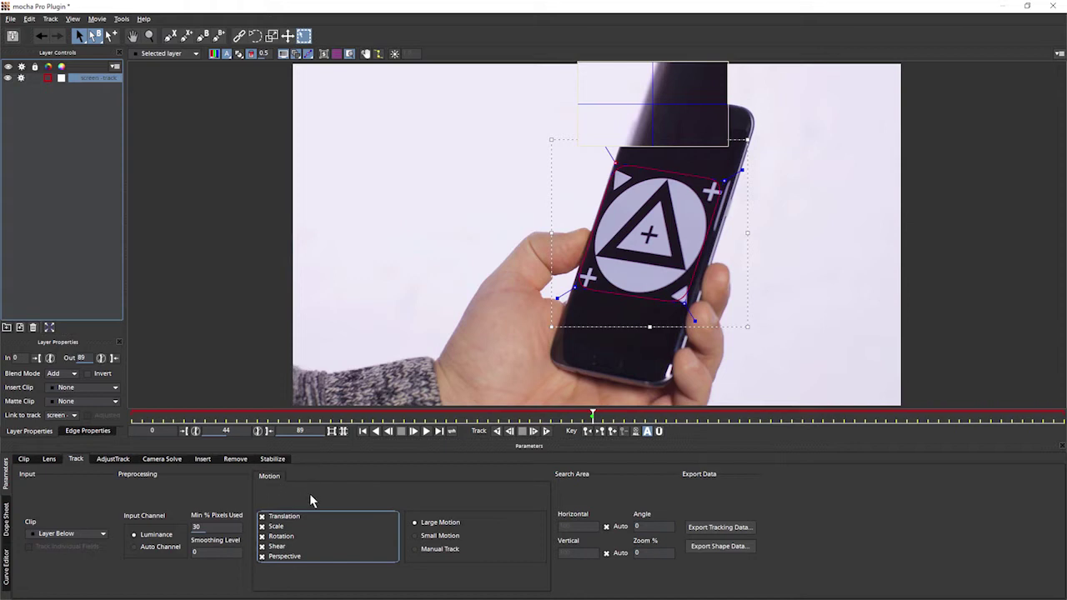
pyautogui.click(546, 431)
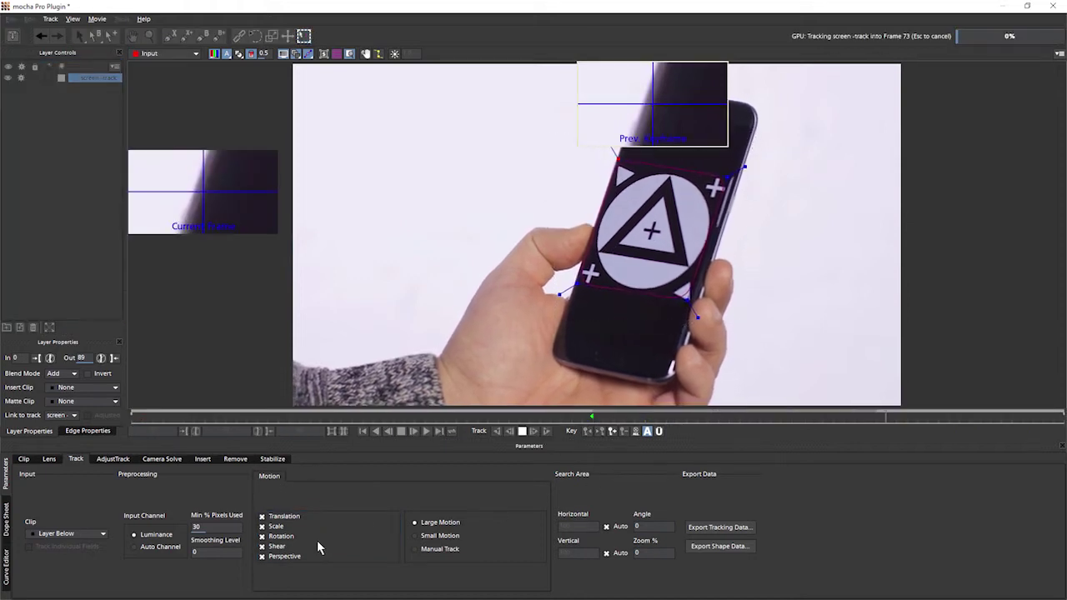
pyautogui.click(587, 431)
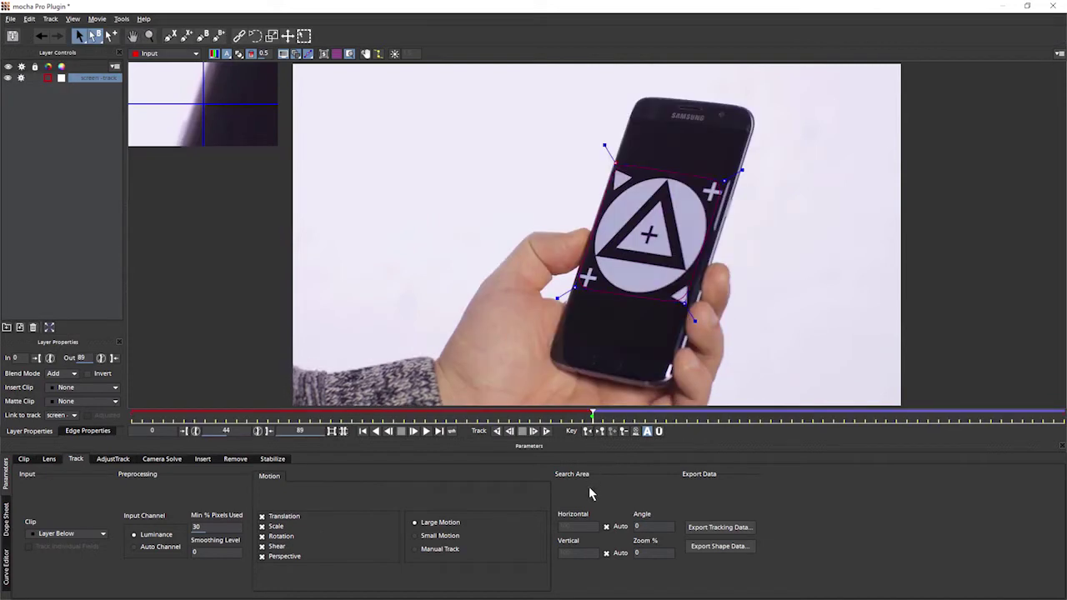
pyautogui.click(498, 431)
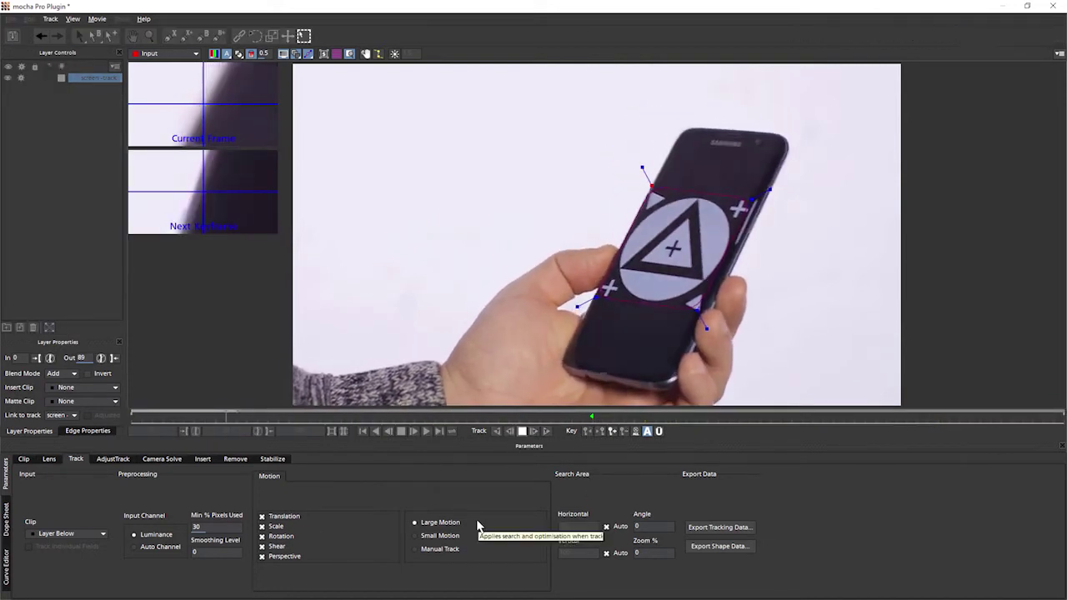
pyautogui.moveTo(132, 417); pyautogui.dragTo(1064, 419)
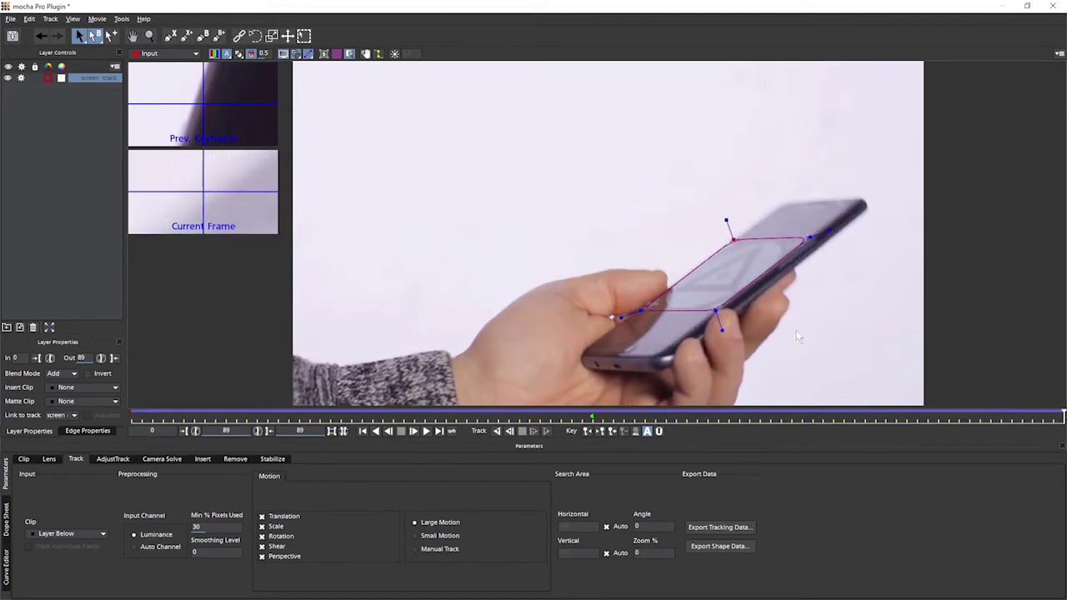
# At frame 60, show the planar surface, brighten the view to 1.6 and place the surface's corners on the phone screen's corners
pyautogui.click(758, 419)
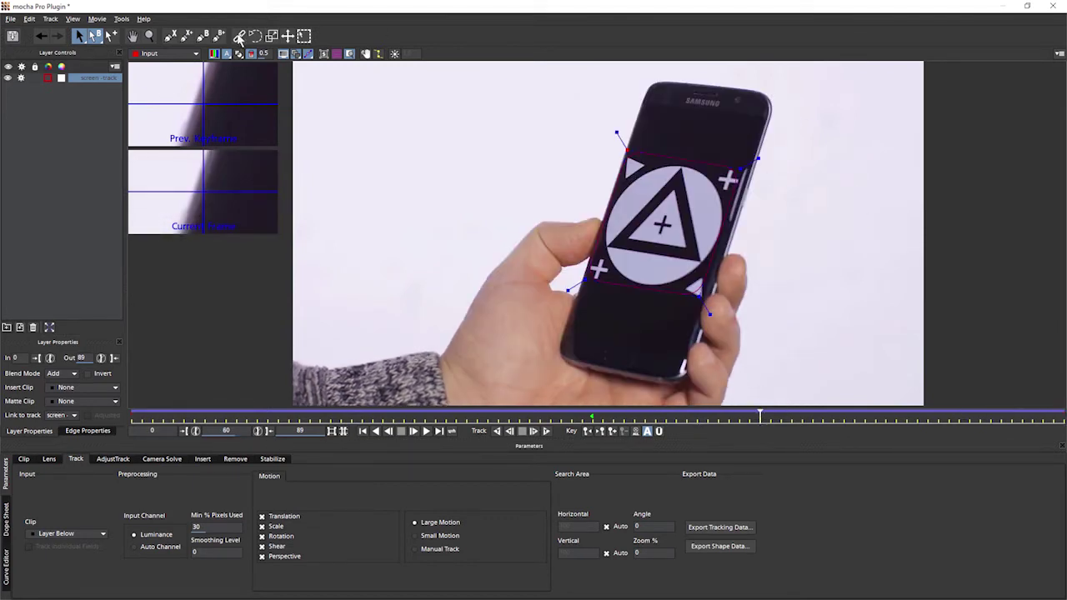
pyautogui.click(324, 54)
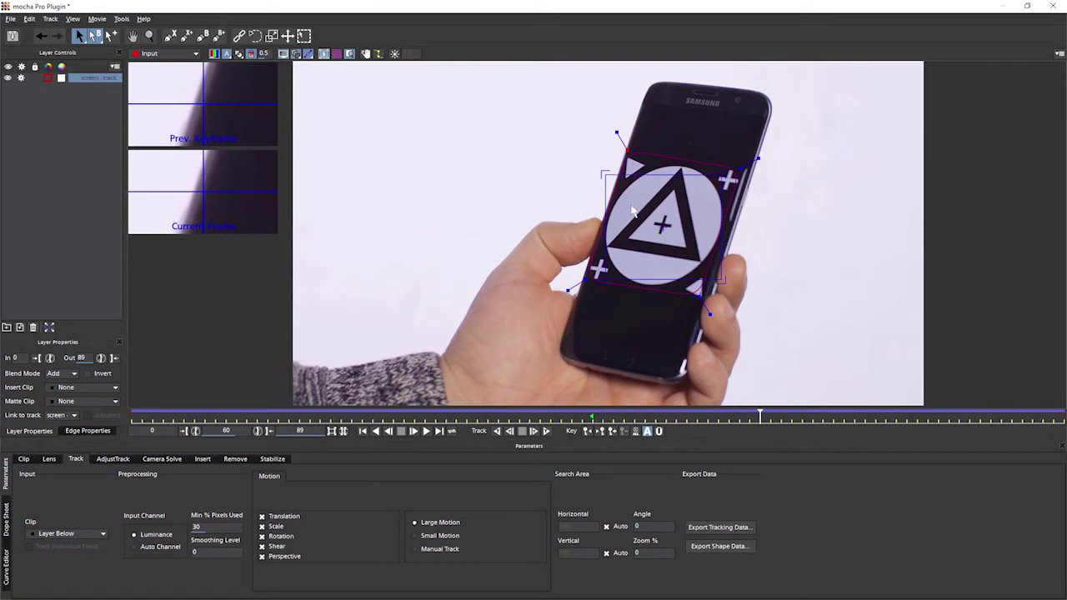
pyautogui.click(395, 54)
pyautogui.moveTo(414, 61); pyautogui.dragTo(380, 53)
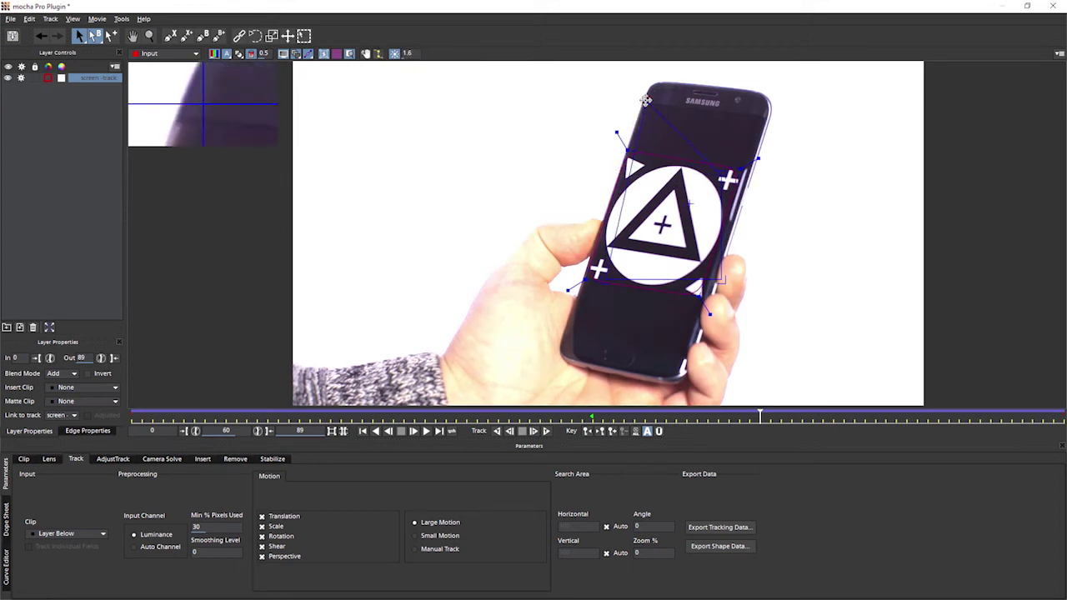
pyautogui.moveTo(721, 173); pyautogui.dragTo(760, 115)
pyautogui.moveTo(727, 291); pyautogui.dragTo(685, 348)
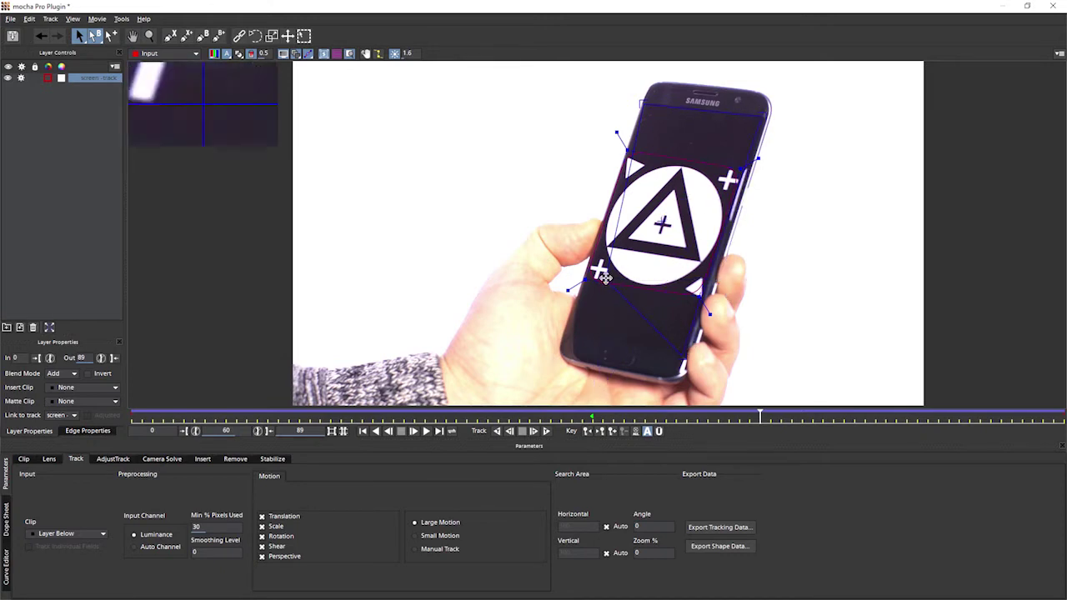
pyautogui.moveTo(609, 282); pyautogui.dragTo(560, 332)
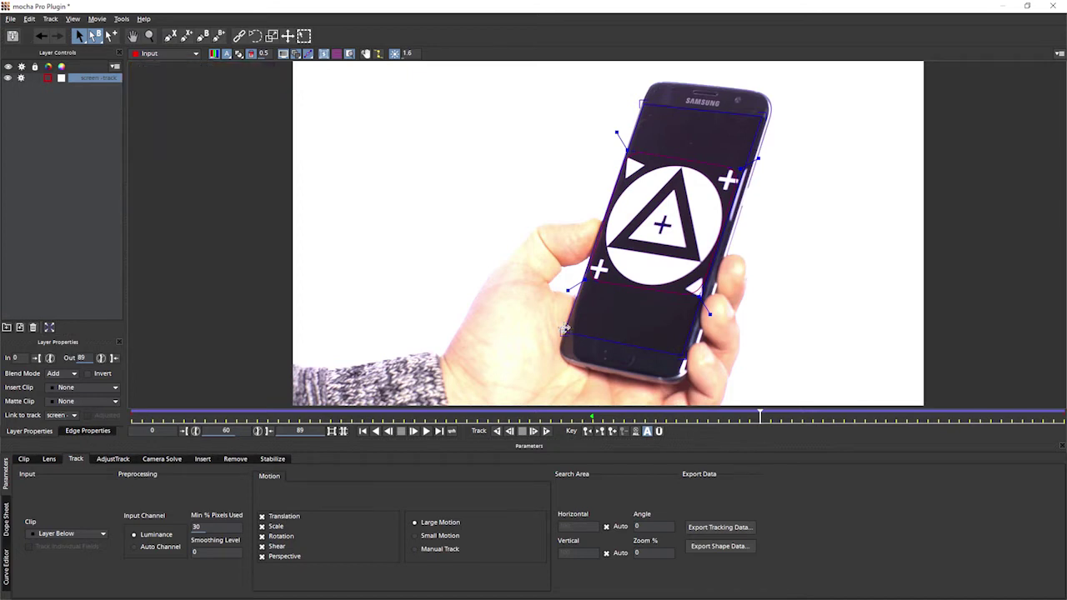
# Display the planar grid, fine-tune the surface's corners and edges to the phone screen's perspective, and switch brightness scaling off
pyautogui.click(338, 54)
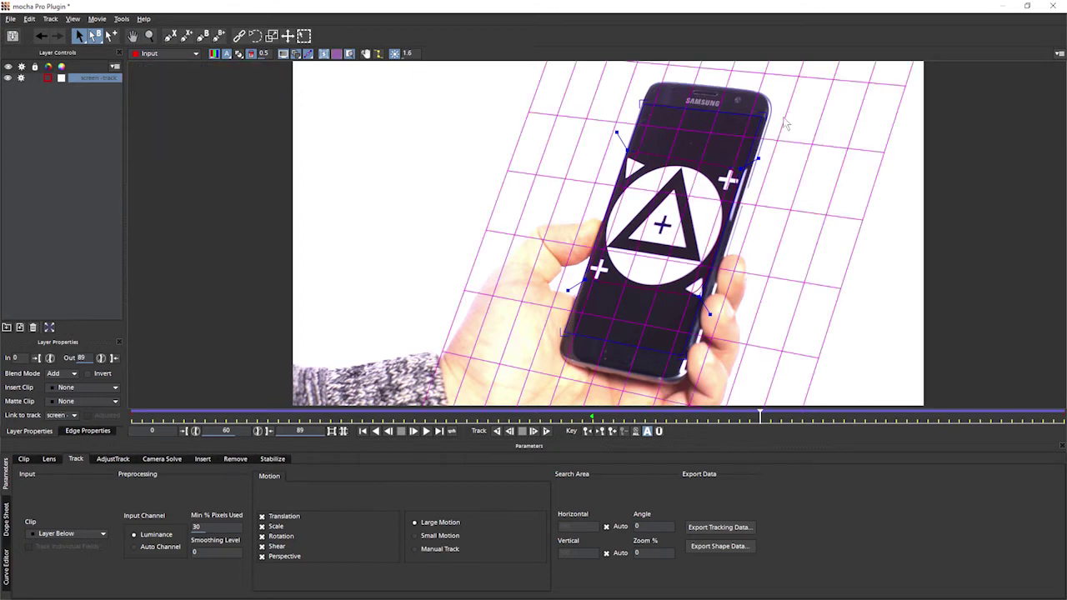
pyautogui.moveTo(763, 118); pyautogui.dragTo(763, 117)
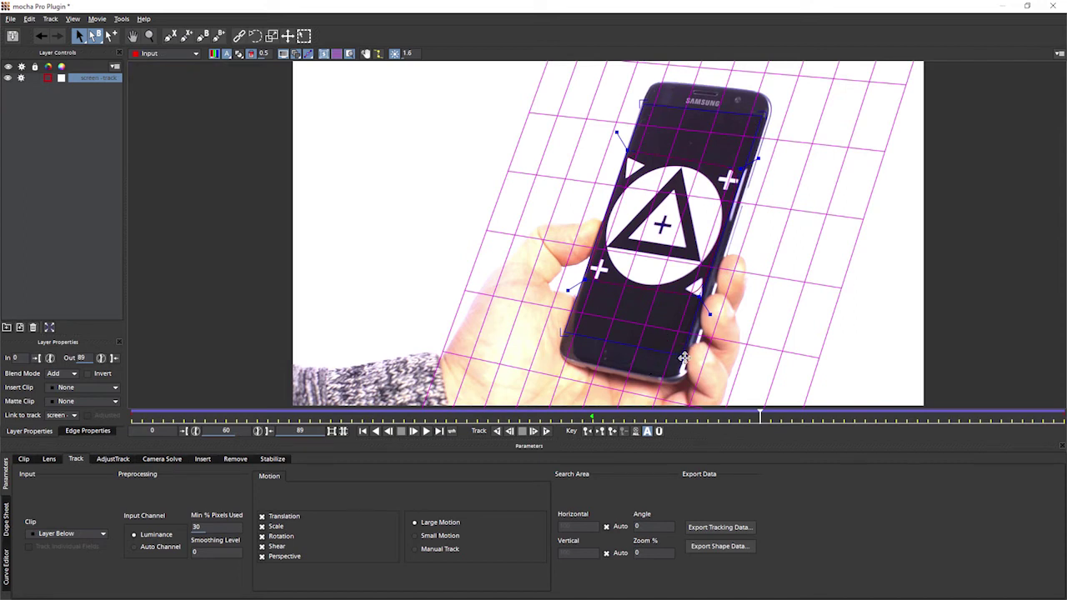
pyautogui.moveTo(687, 342)
pyautogui.mouseDown()
pyautogui.moveTo(673, 337)
pyautogui.moveTo(673, 354)
pyautogui.moveTo(676, 338)
pyautogui.moveTo(664, 334)
pyautogui.moveTo(687, 340)
pyautogui.mouseUp()
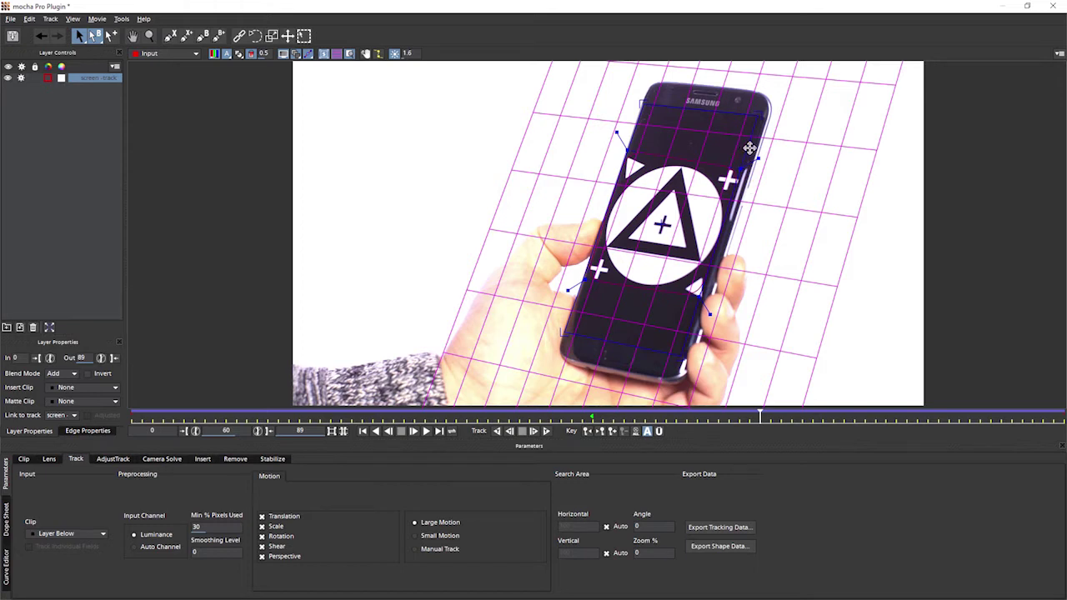
pyautogui.moveTo(750, 149); pyautogui.dragTo(754, 151)
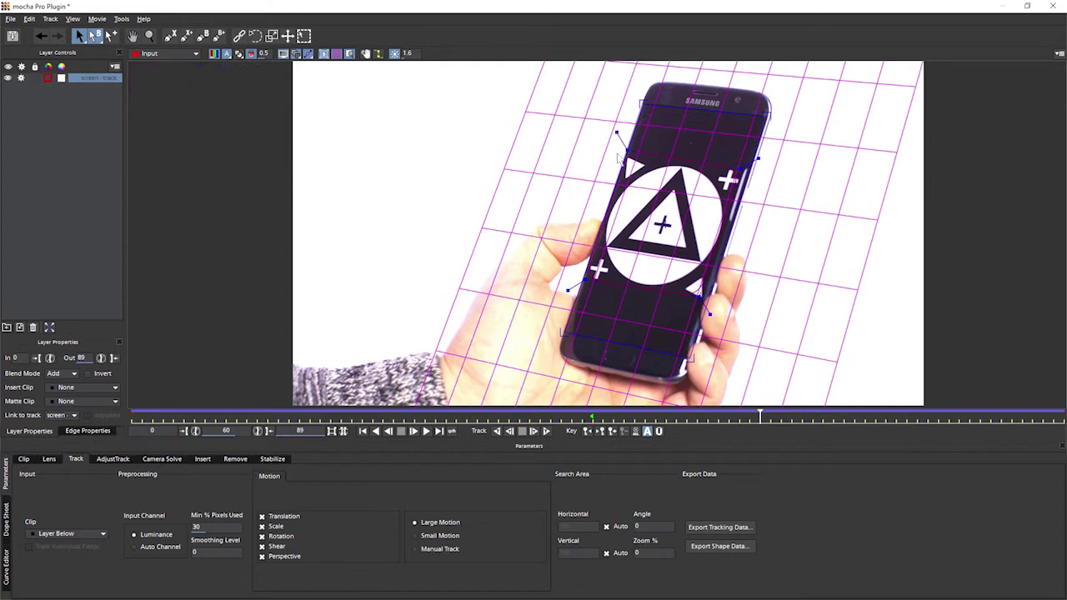
pyautogui.moveTo(618, 168); pyautogui.dragTo(614, 170)
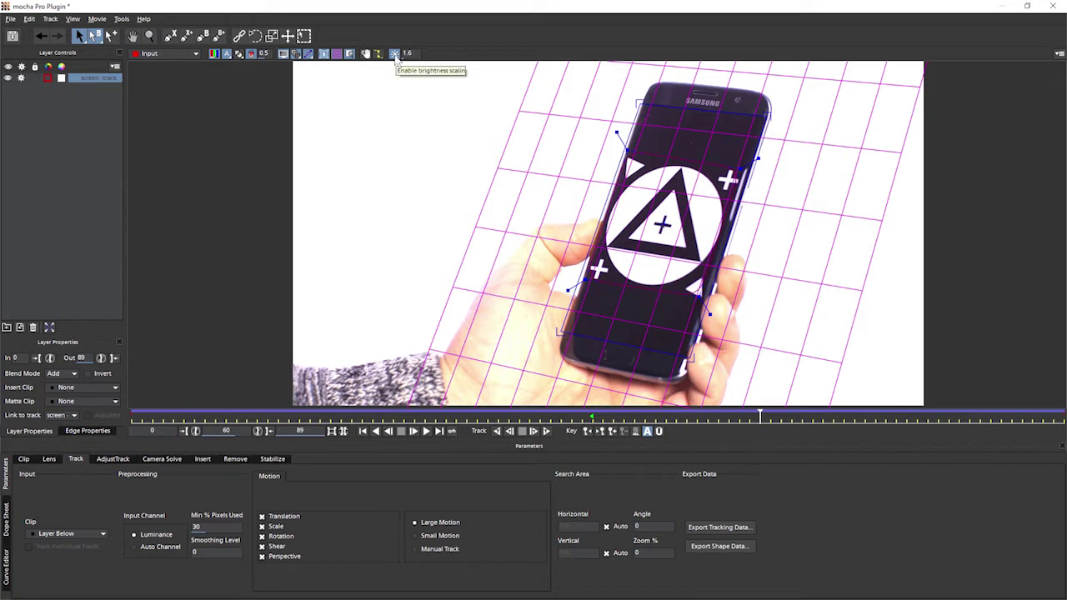
pyautogui.click(396, 54)
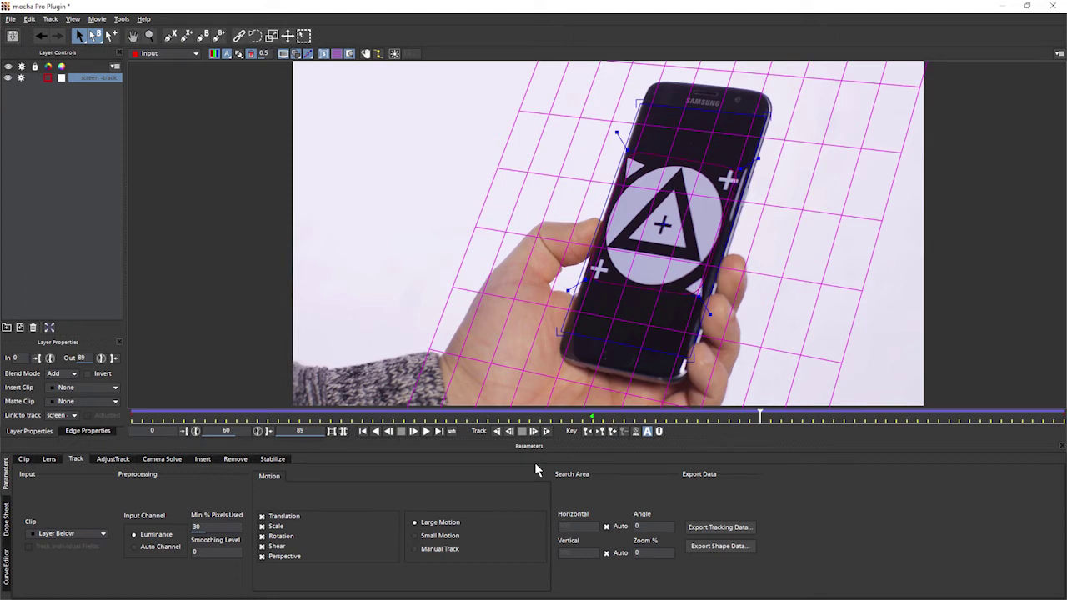
# Set the layer's insert clip to Logo and hide the surface, grid and spline overlays
pyautogui.click(79, 388)
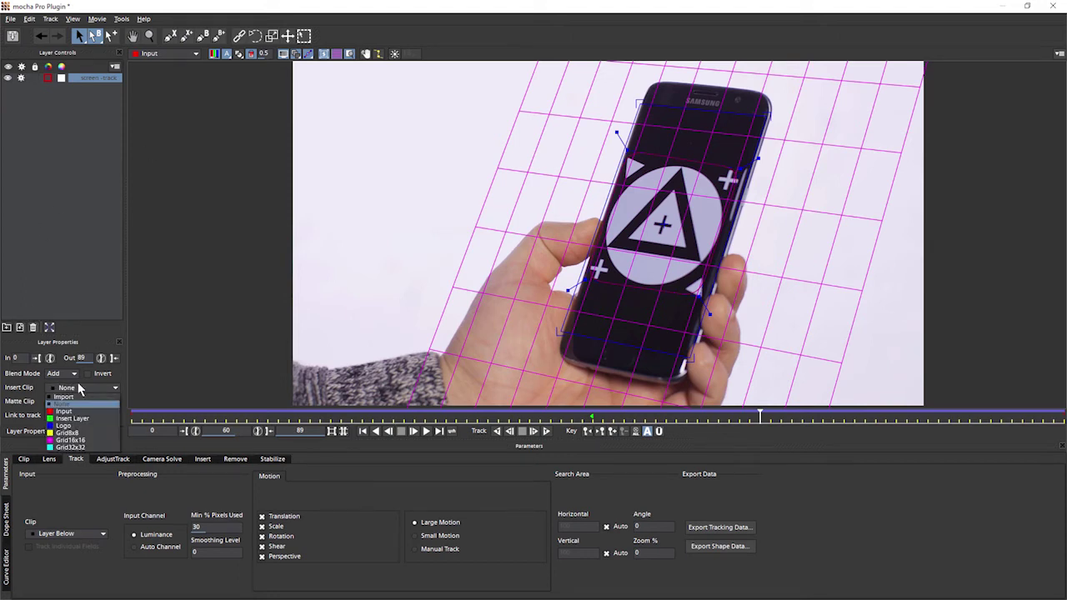
pyautogui.click(97, 426)
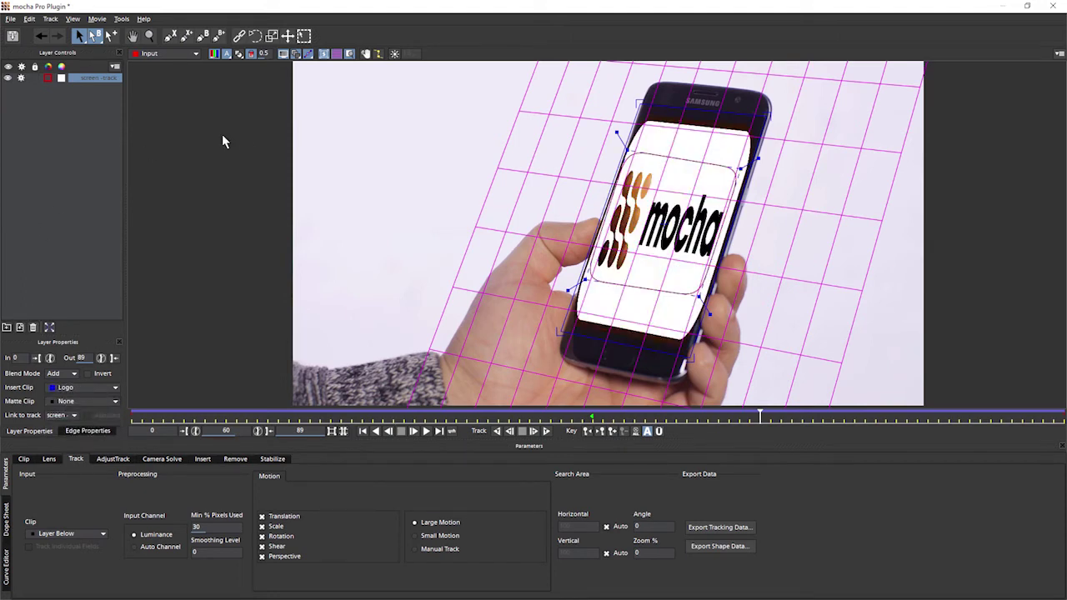
pyautogui.click(325, 55)
pyautogui.click(336, 54)
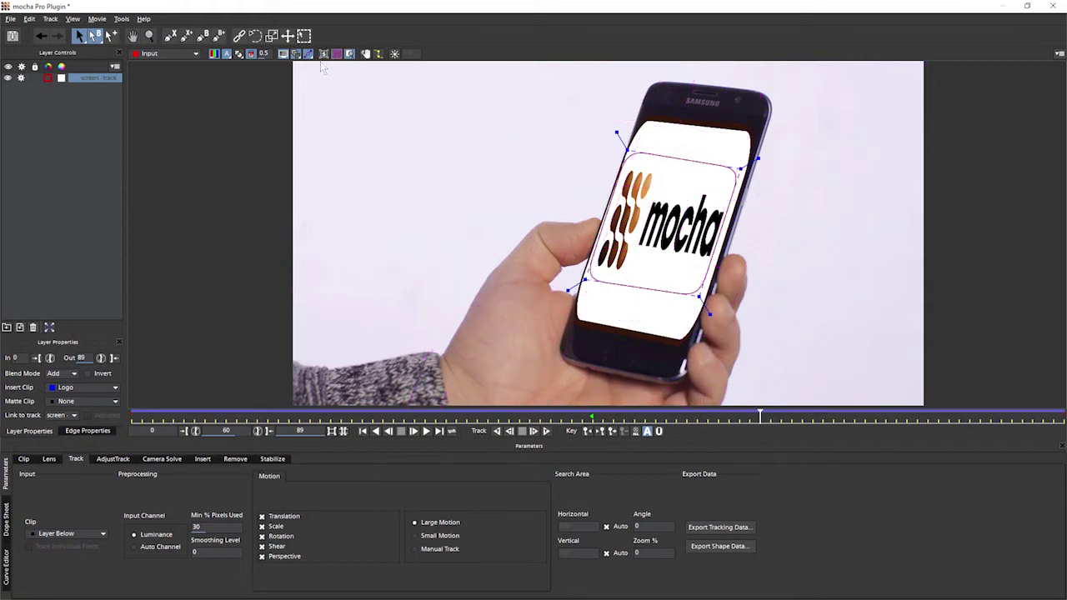
pyautogui.click(296, 55)
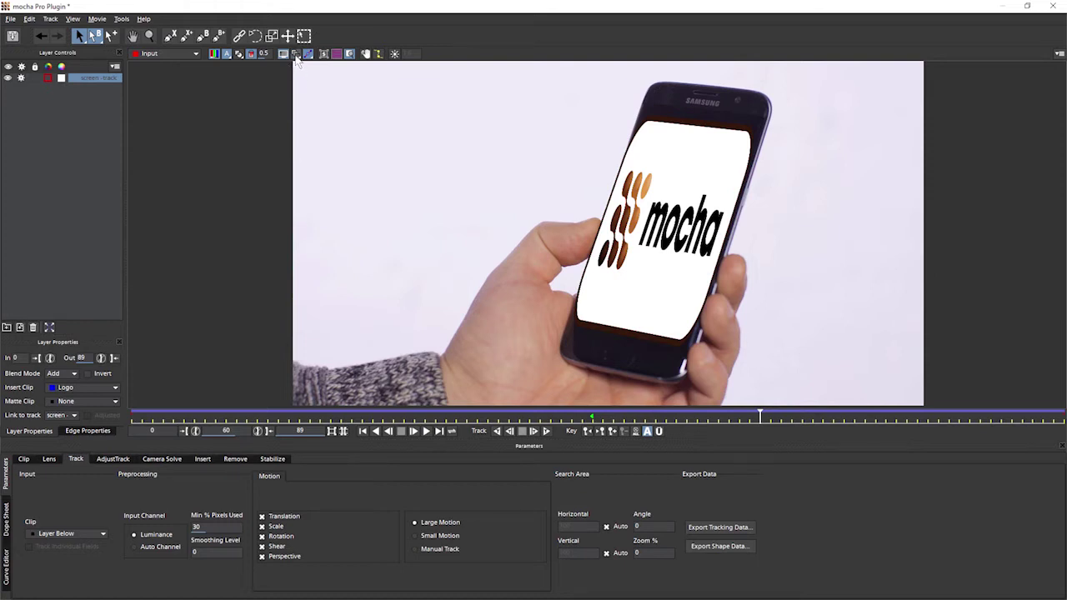
# Play the clip to check how the logo insert follows the phone, and return to frame 44
pyautogui.click(425, 431)
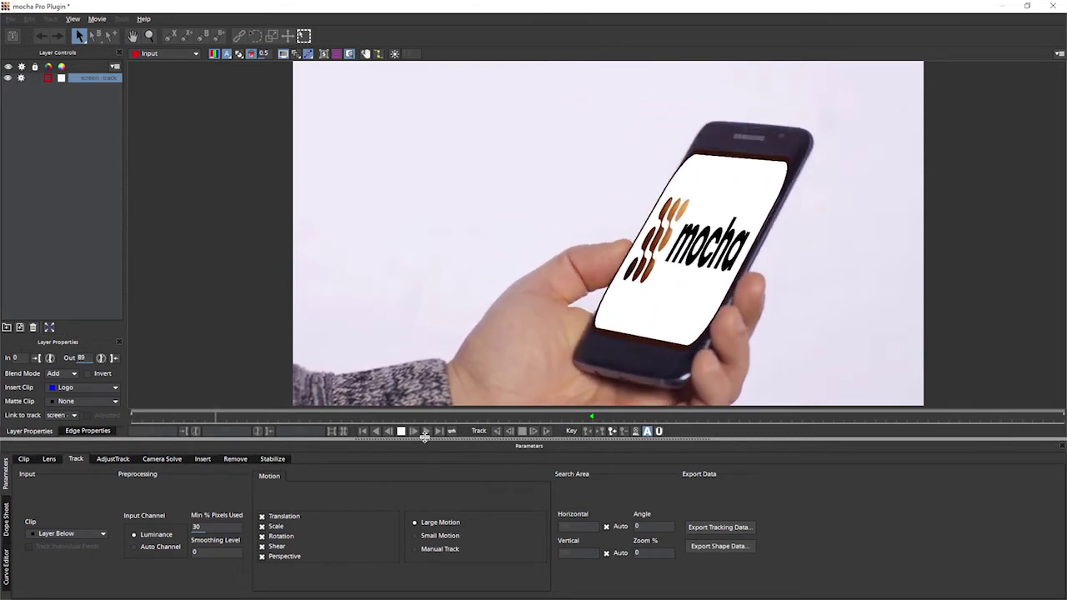
pyautogui.click(590, 414)
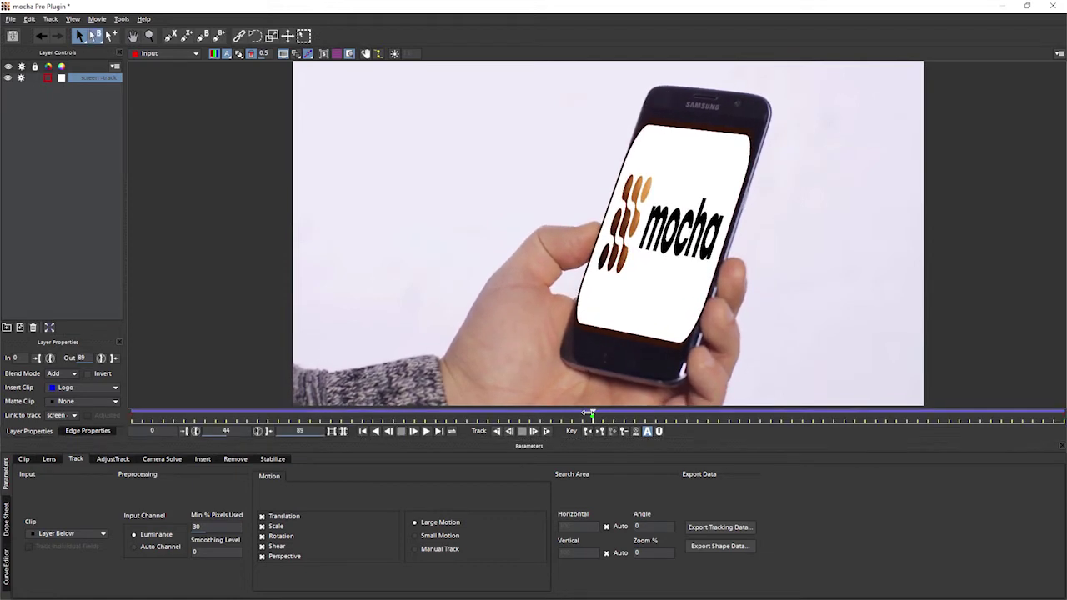
pyautogui.click(590, 414)
# In the Insert module, import phone-screen-2.jpg from the Footage folder as the layer's insert clip
pyautogui.click(209, 458)
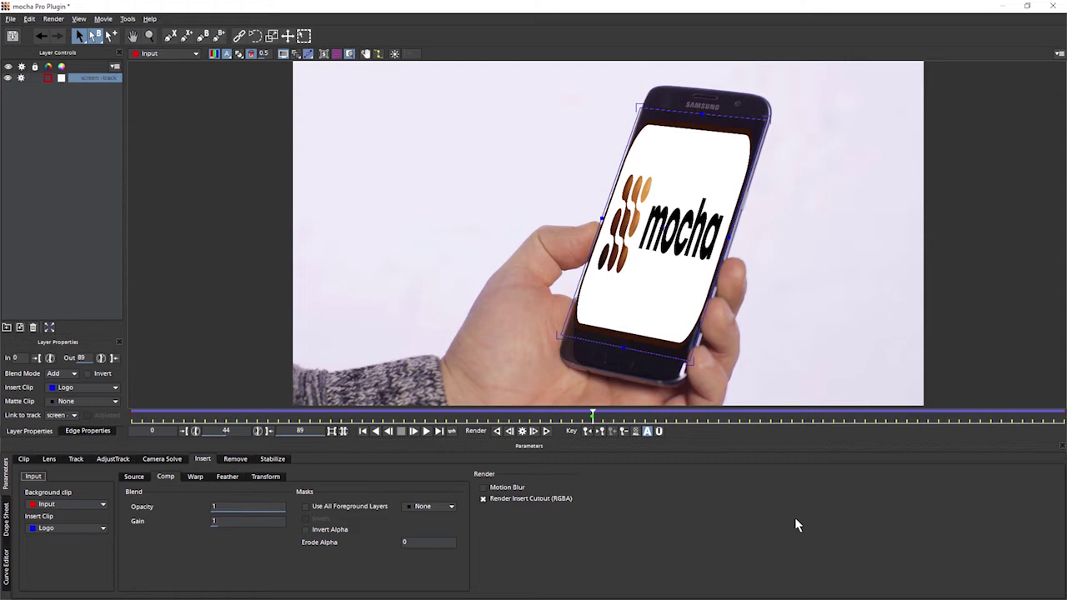
pyautogui.click(102, 505)
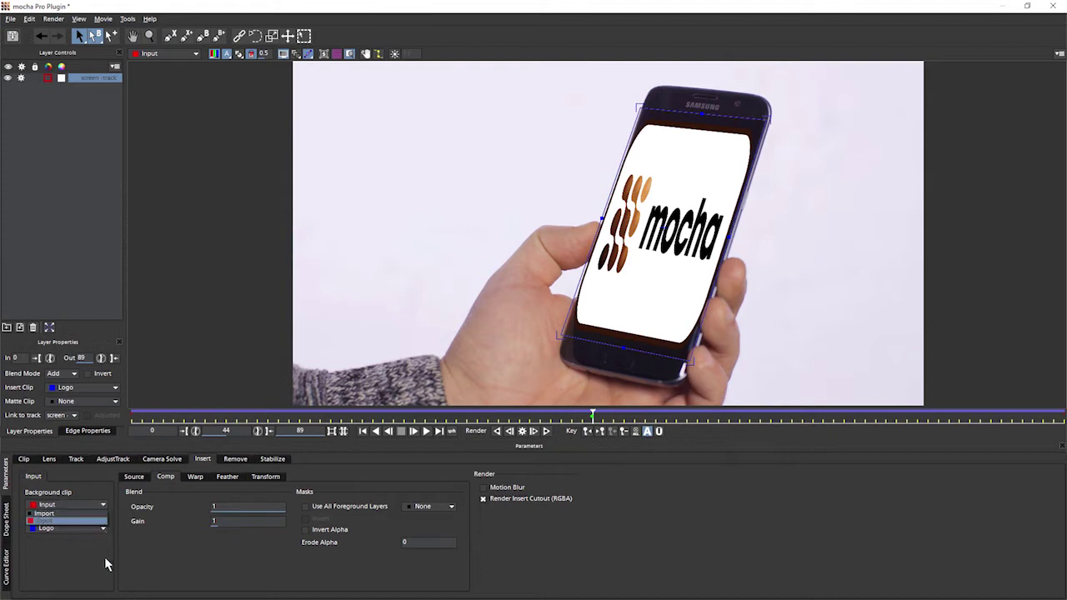
pyautogui.click(104, 558)
pyautogui.click(95, 530)
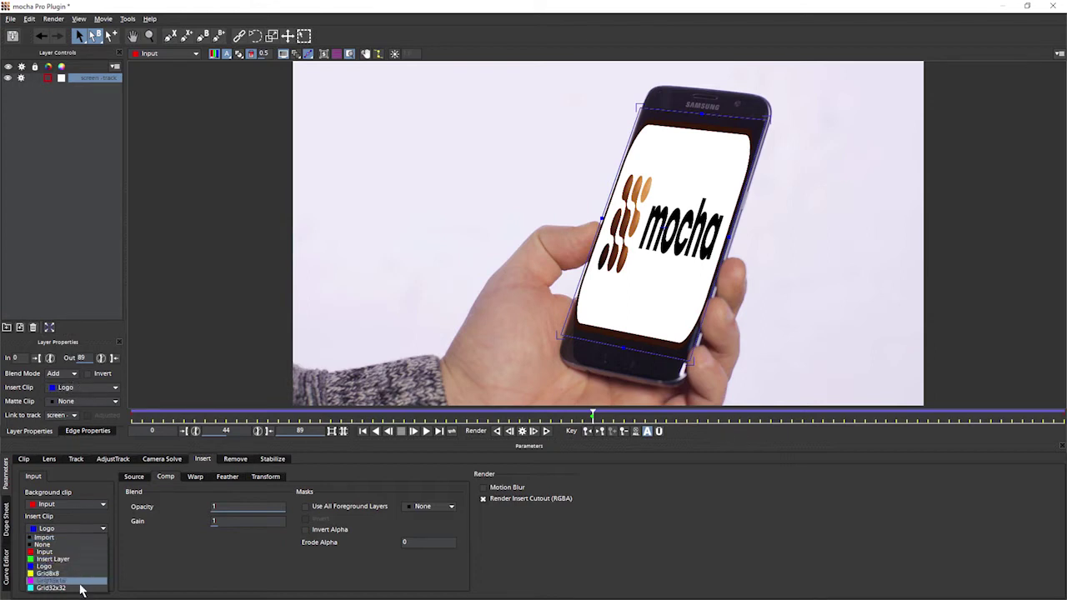
pyautogui.click(84, 539)
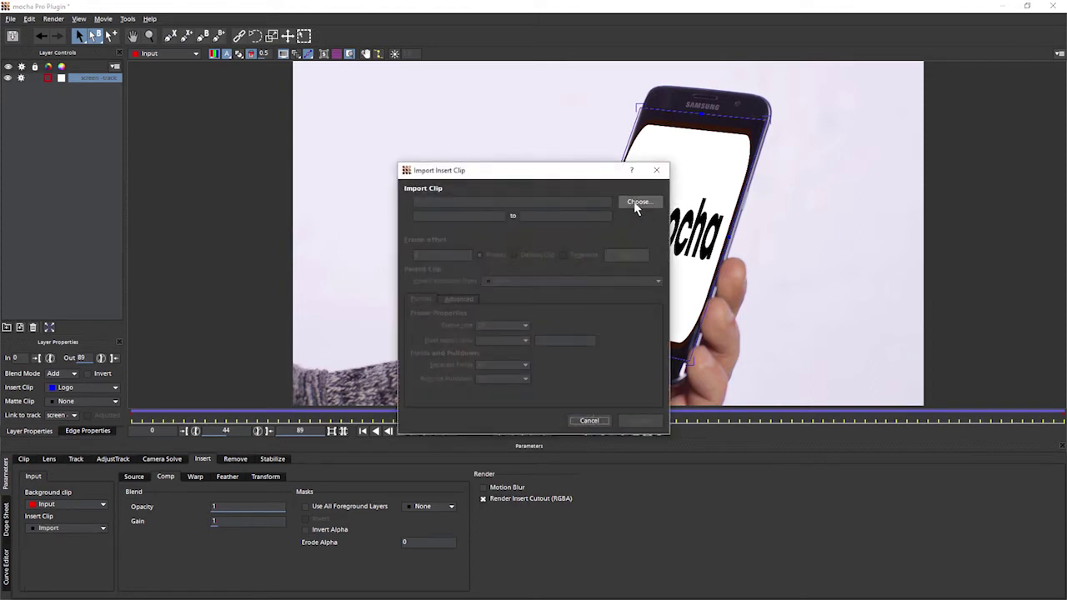
pyautogui.click(638, 200)
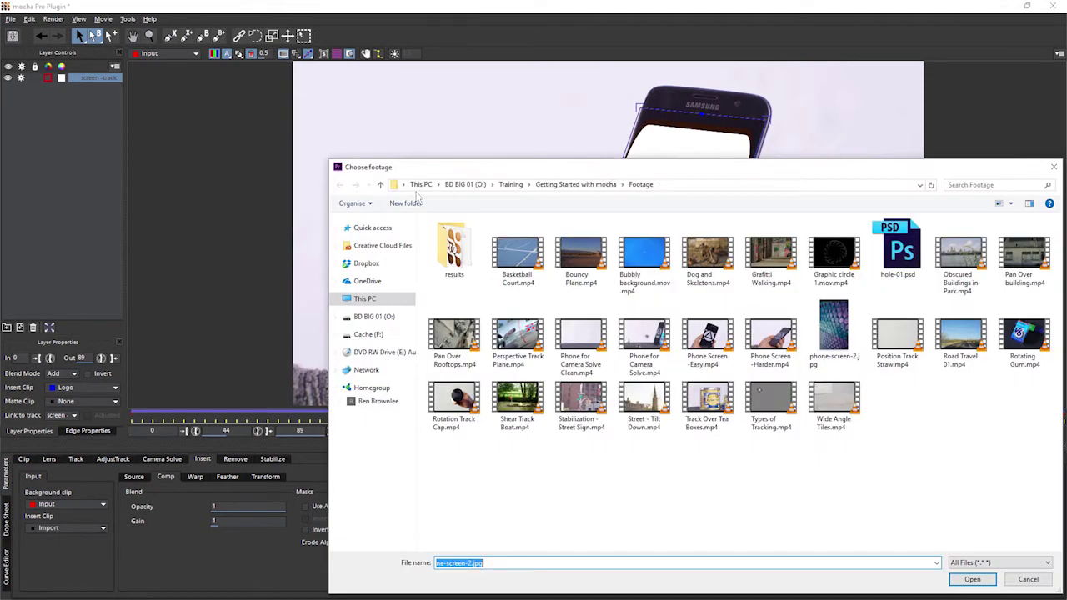
pyautogui.doubleClick(839, 343)
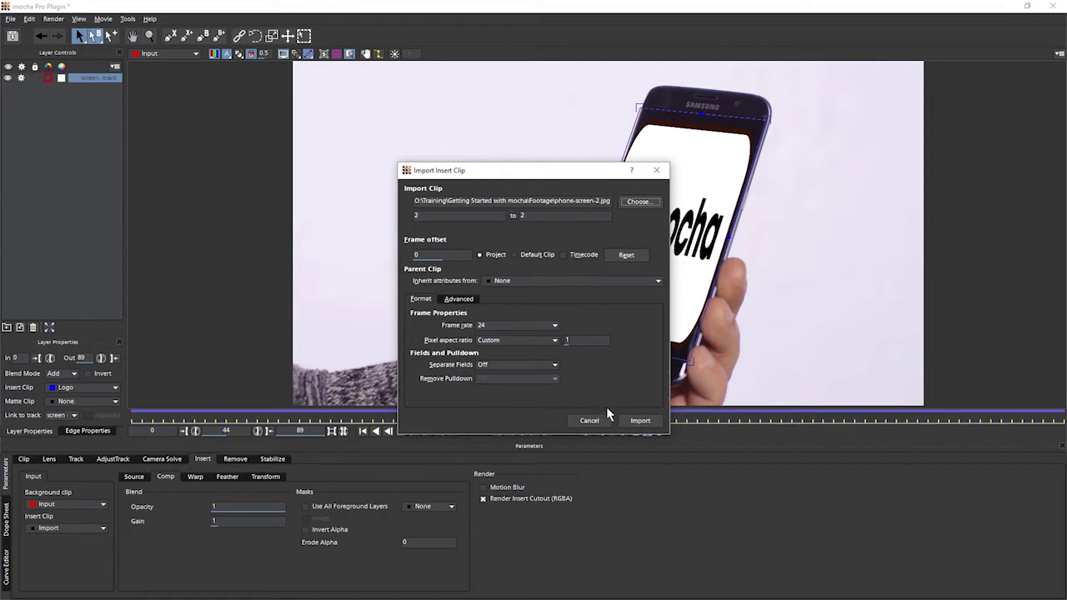
pyautogui.click(639, 420)
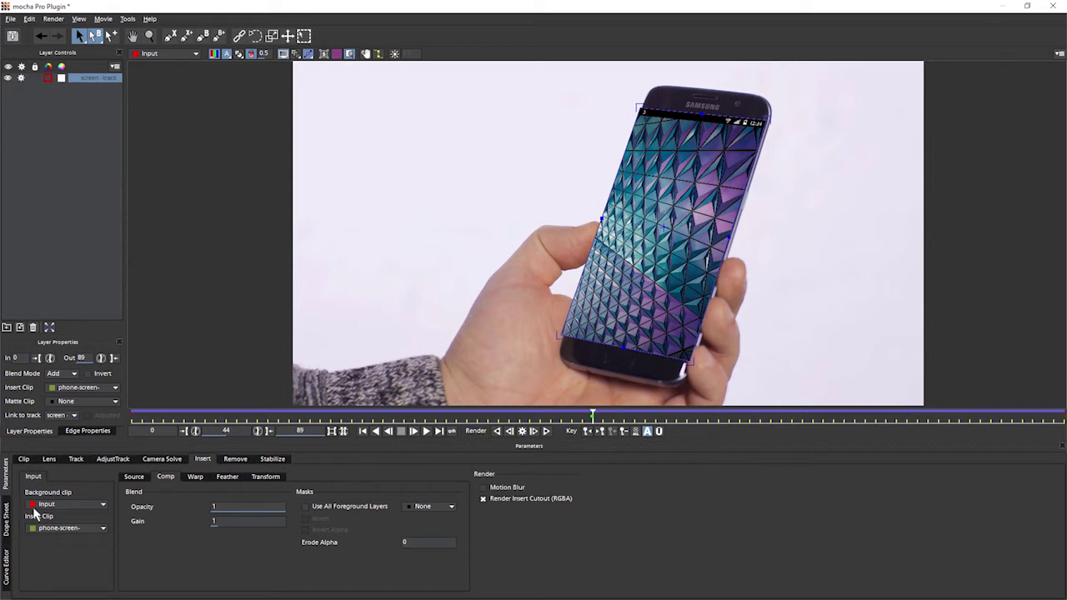
# Try out changes to the insert's region of interest, reset it, and fit the surface to the region of interest
pyautogui.click(142, 477)
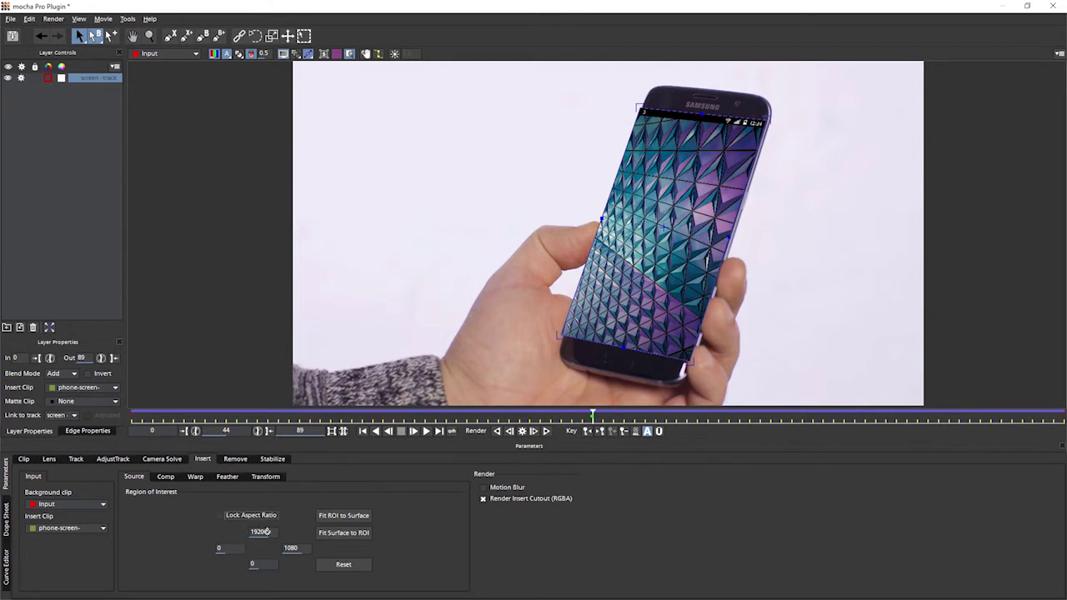
pyautogui.moveTo(265, 531); pyautogui.dragTo(292, 523)
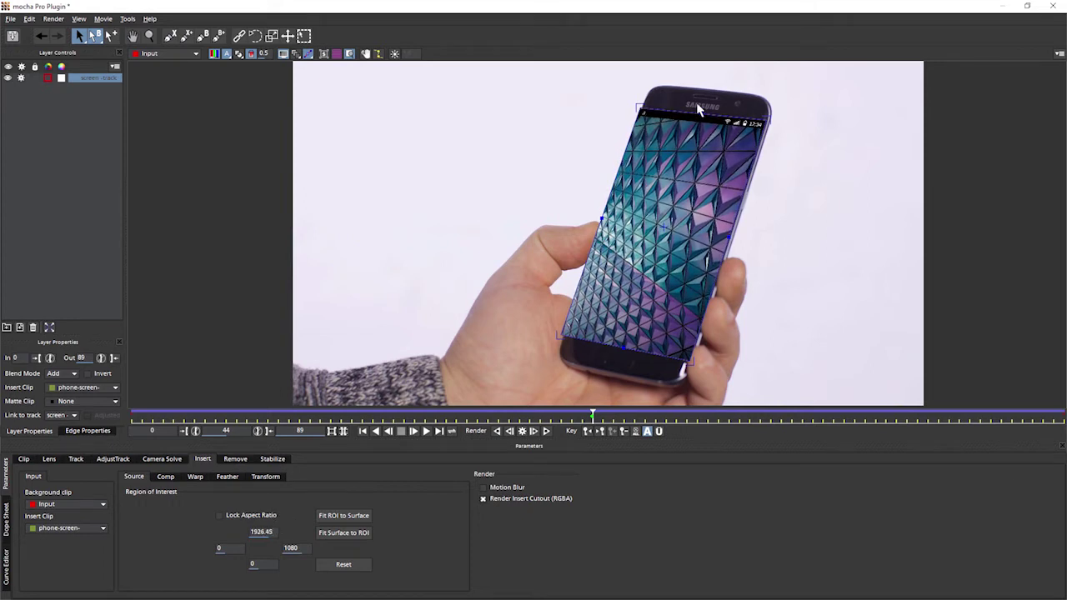
pyautogui.click(347, 517)
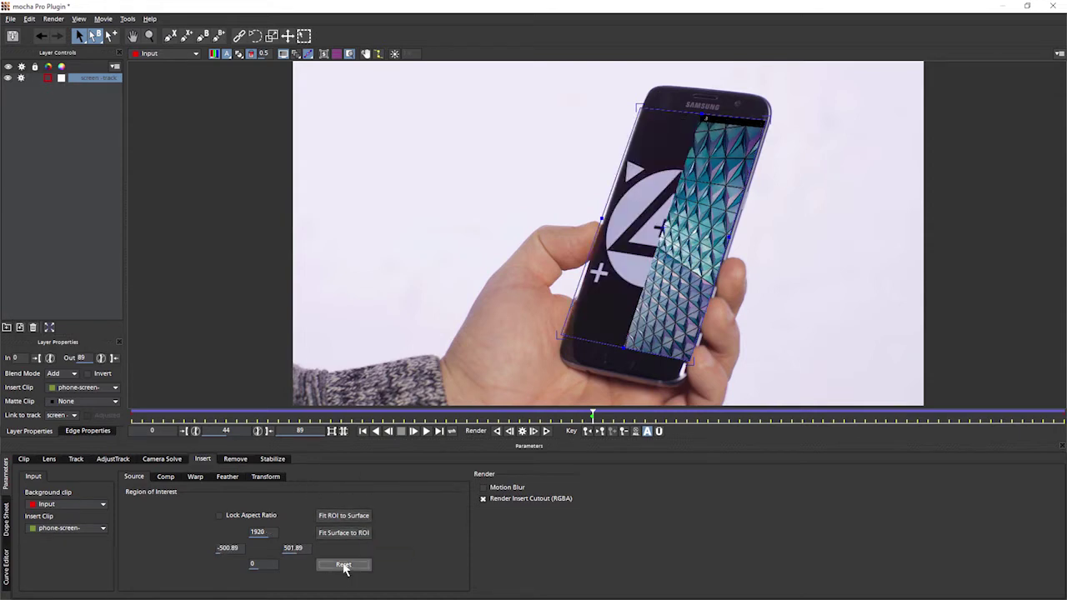
pyautogui.click(344, 566)
pyautogui.click(361, 536)
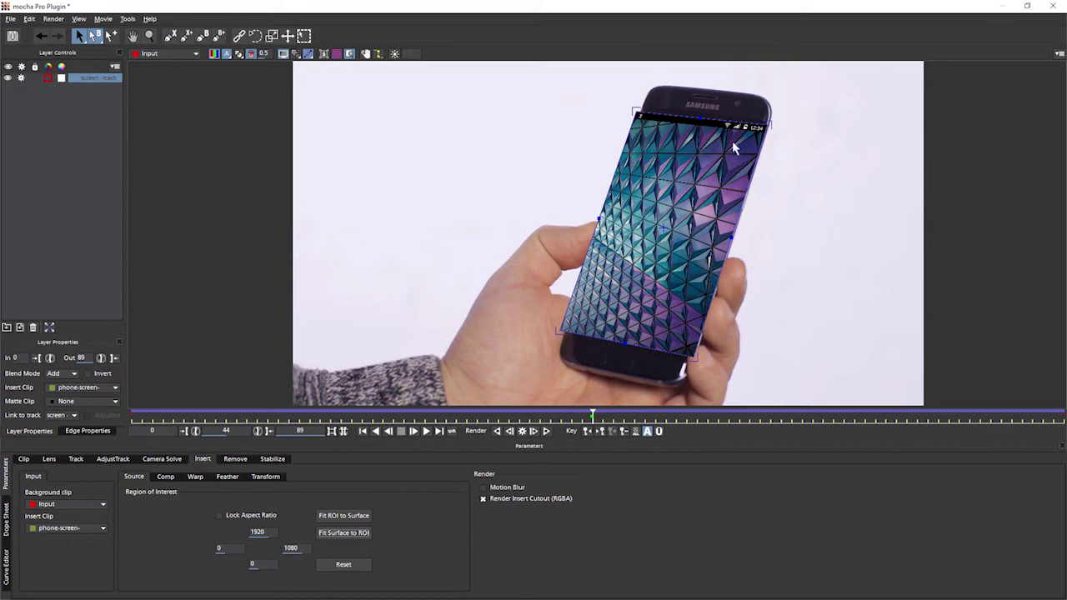
# In the insert's compositing settings, set the opacity to 0.85 and the gain to 1.14
pyautogui.click(168, 478)
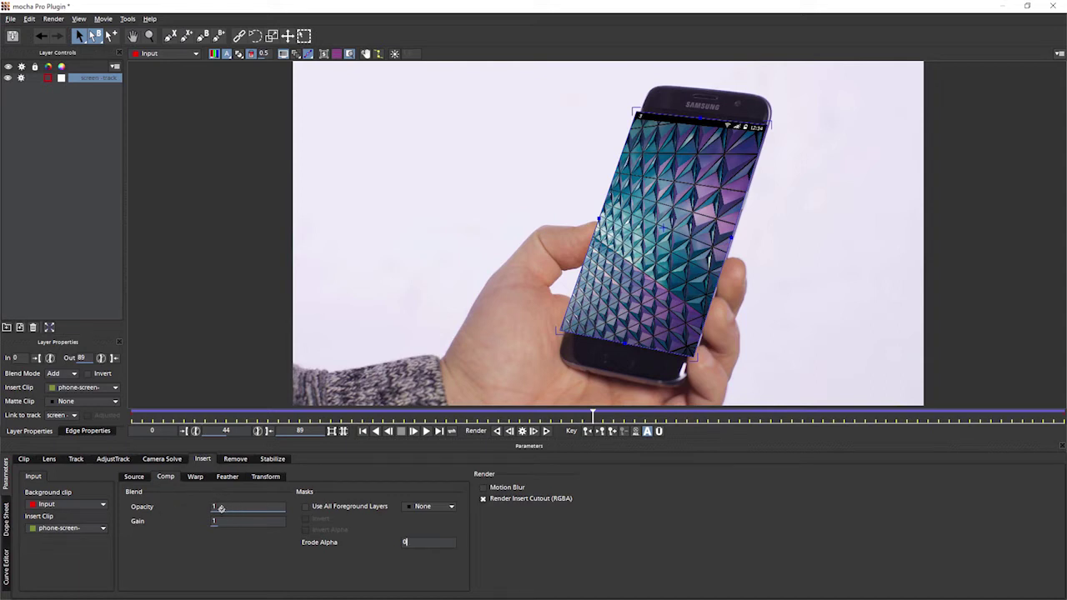
pyautogui.moveTo(196, 497); pyautogui.dragTo(286, 488)
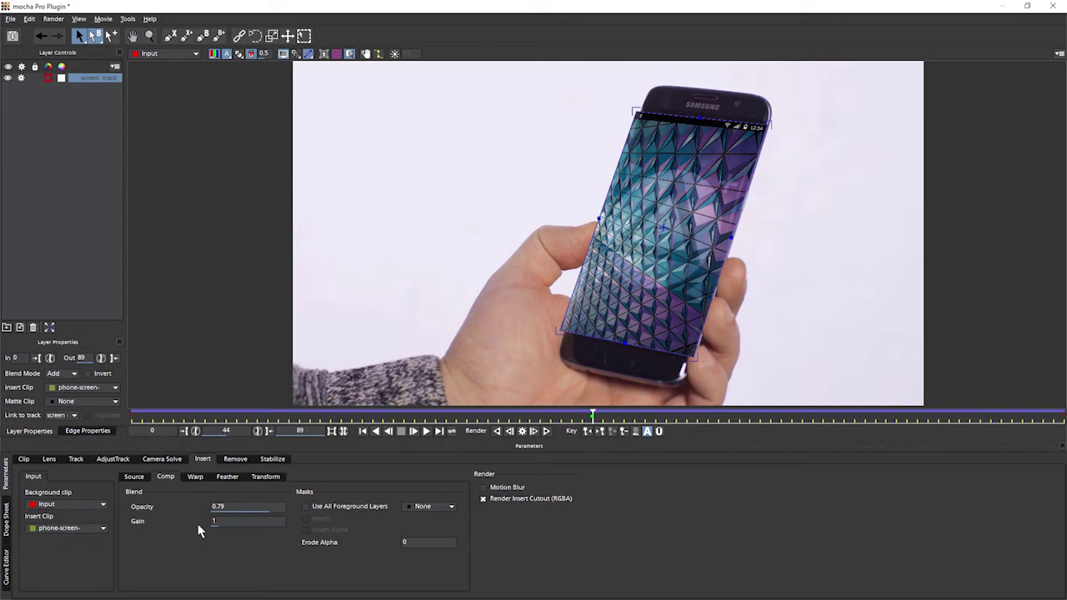
pyautogui.moveTo(233, 522)
pyautogui.mouseDown()
pyautogui.moveTo(218, 542)
pyautogui.moveTo(200, 533)
pyautogui.moveTo(245, 511)
pyautogui.moveTo(257, 521)
pyautogui.moveTo(241, 525)
pyautogui.moveTo(215, 498)
pyautogui.moveTo(232, 505)
pyautogui.moveTo(208, 502)
pyautogui.moveTo(224, 508)
pyautogui.mouseUp()
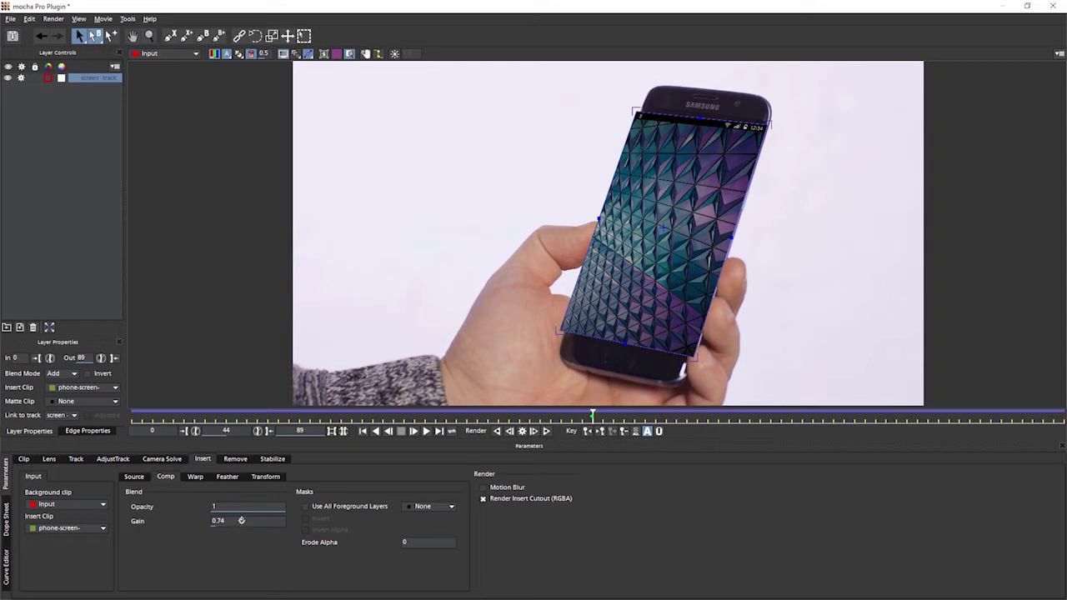
pyautogui.hotkey('ctrl', 'z')
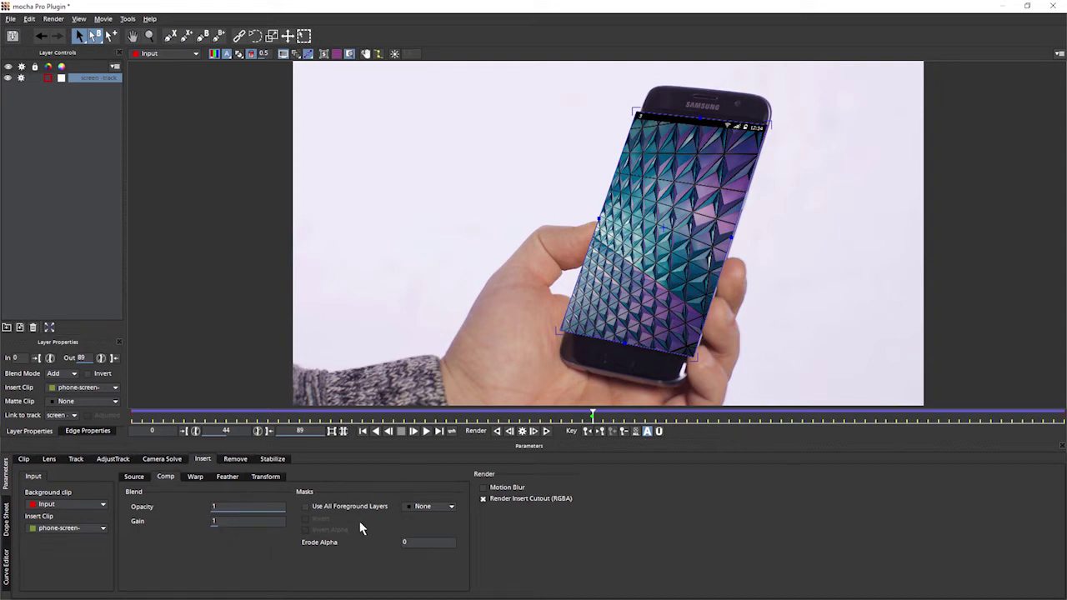
pyautogui.moveTo(238, 506); pyautogui.dragTo(267, 490)
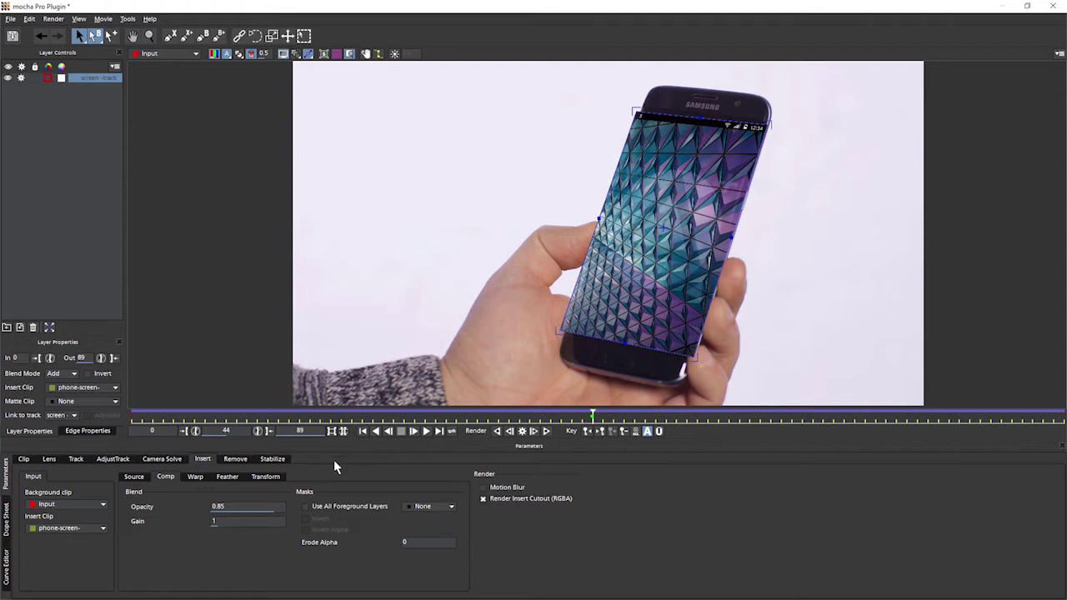
pyautogui.moveTo(214, 521); pyautogui.dragTo(225, 520)
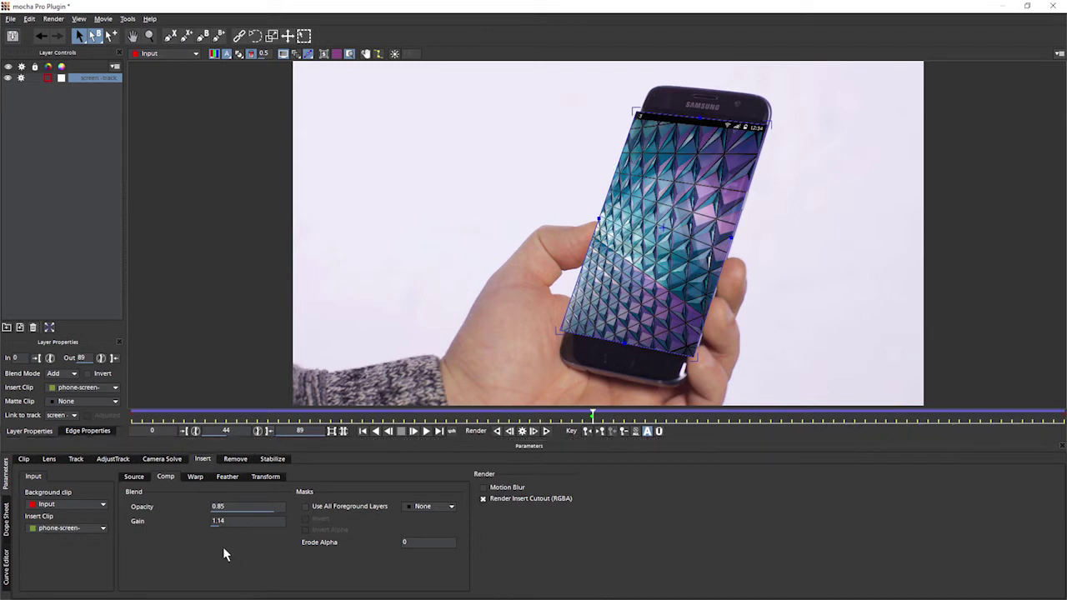
# Move the surface's upper-right corner slightly up and outward to match the corner of the phone's screen
pyautogui.click(198, 478)
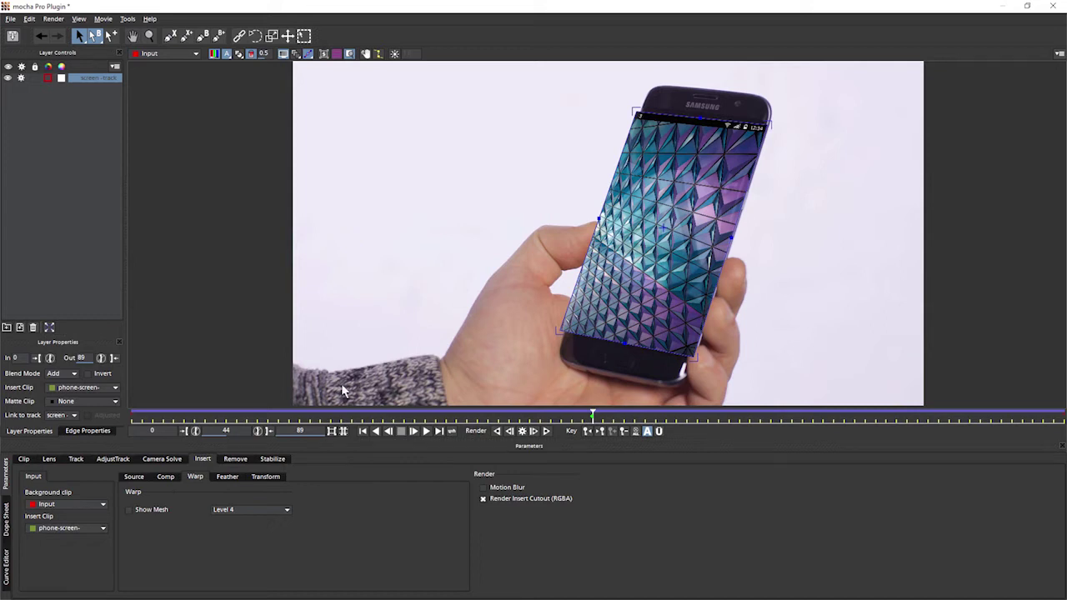
pyautogui.press('z')
pyautogui.moveTo(750, 219); pyautogui.dragTo(615, 363)
pyautogui.press('x')
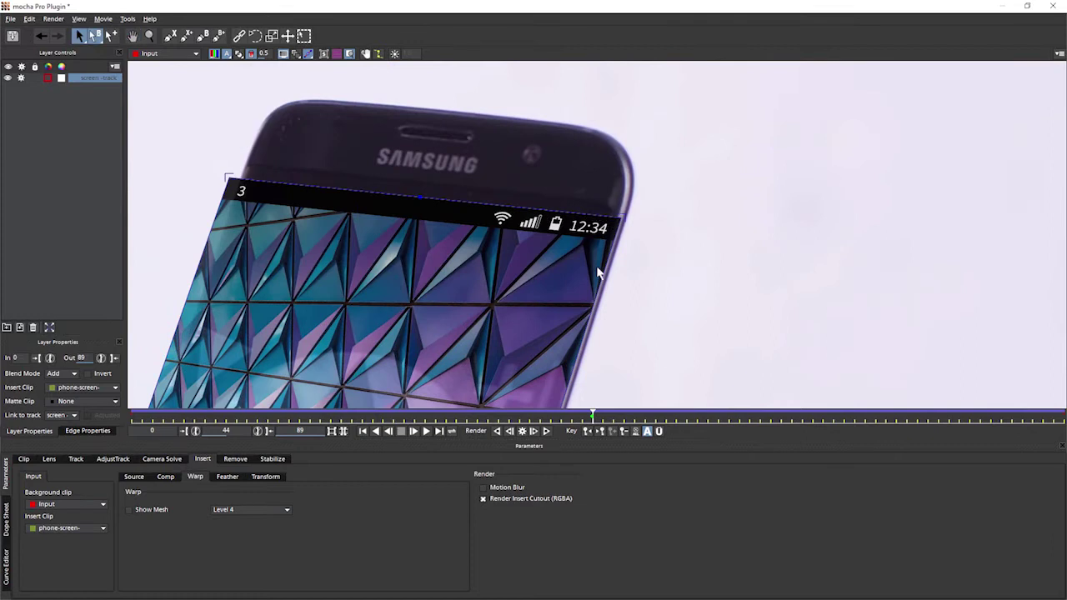
pyautogui.press('x')
pyautogui.moveTo(606, 275); pyautogui.dragTo(665, 95)
pyautogui.press('x')
pyautogui.moveTo(623, 224); pyautogui.dragTo(556, 368)
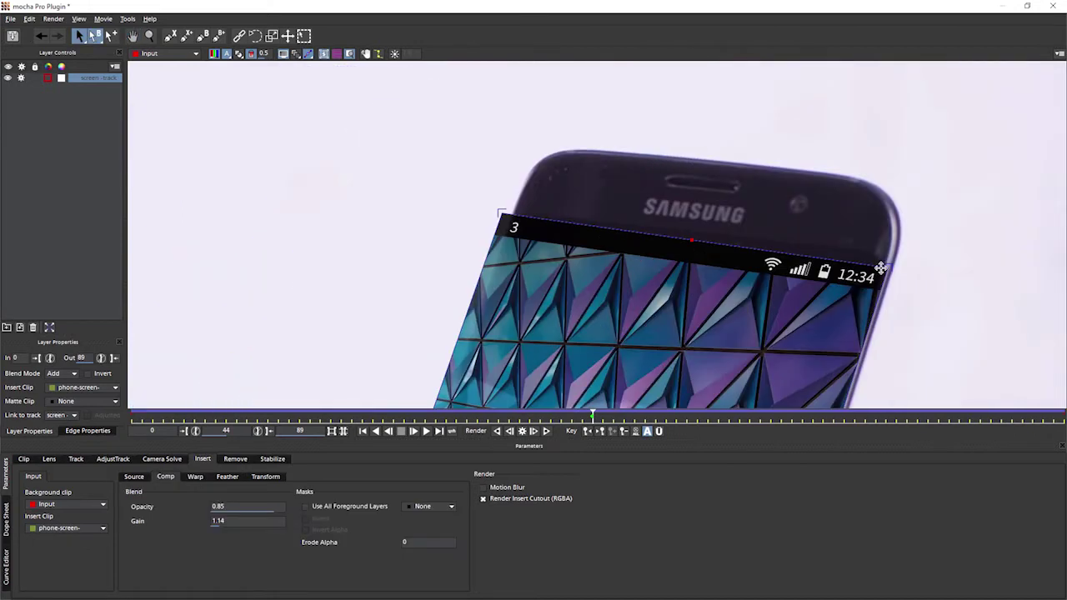
pyautogui.moveTo(887, 265); pyautogui.dragTo(890, 254)
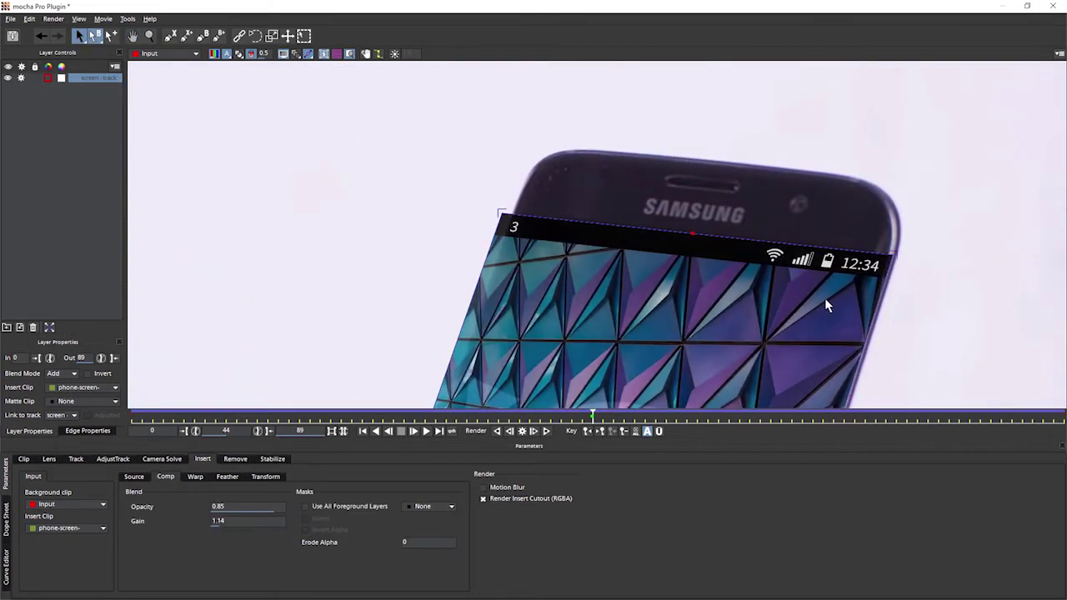
pyautogui.press('x')
pyautogui.moveTo(780, 331); pyautogui.dragTo(612, 226)
# Show the insert's warp mesh and set its density to Level 1
pyautogui.click(195, 476)
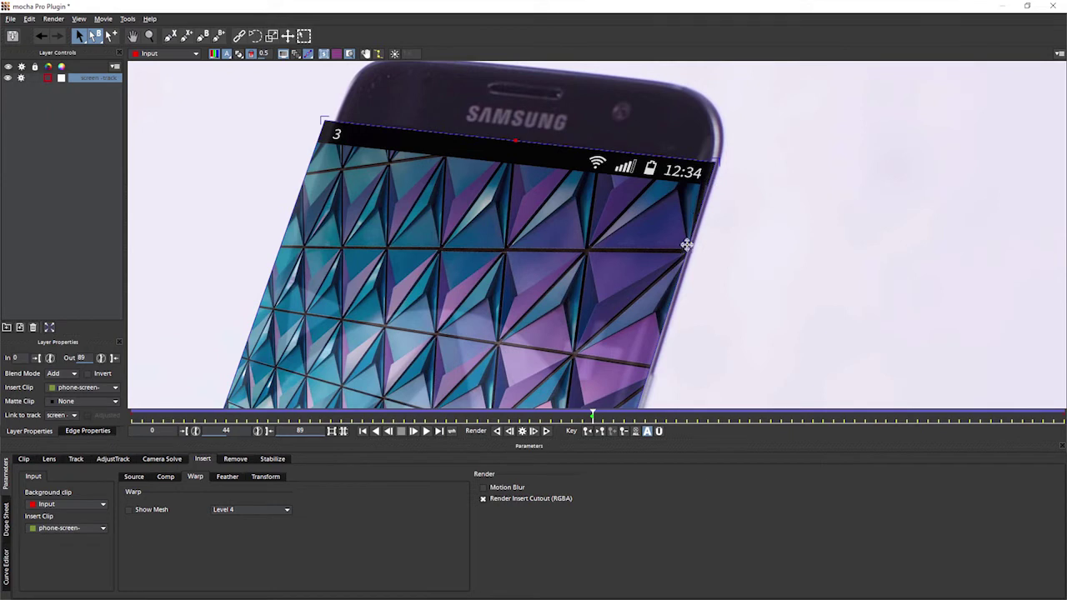
pyautogui.press('x')
pyautogui.moveTo(630, 341); pyautogui.dragTo(664, 327)
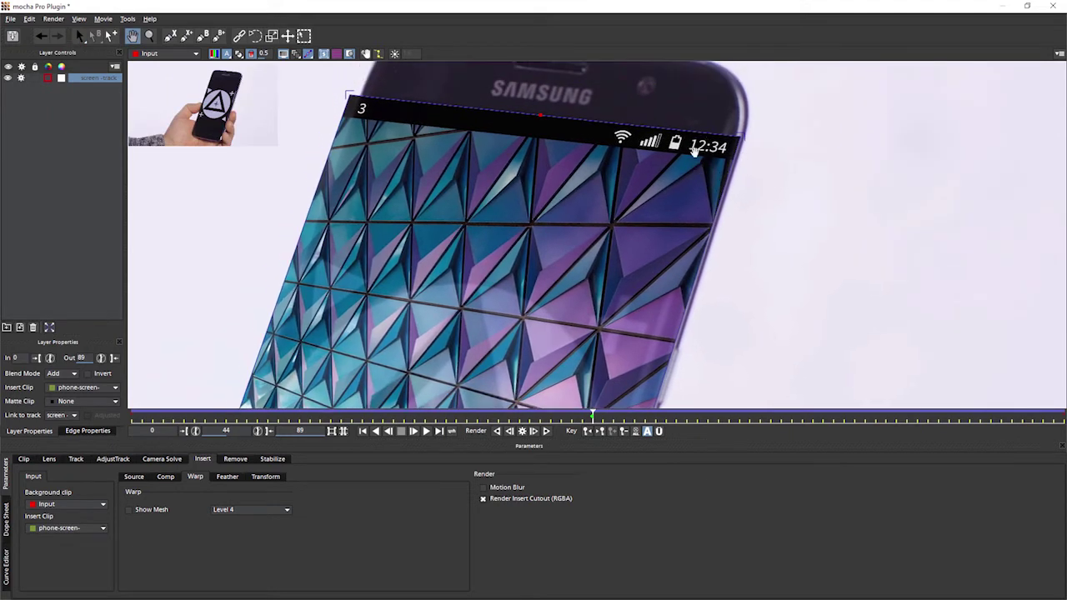
pyautogui.click(129, 509)
pyautogui.press('z')
pyautogui.moveTo(680, 204); pyautogui.dragTo(662, 310)
pyautogui.click(251, 511)
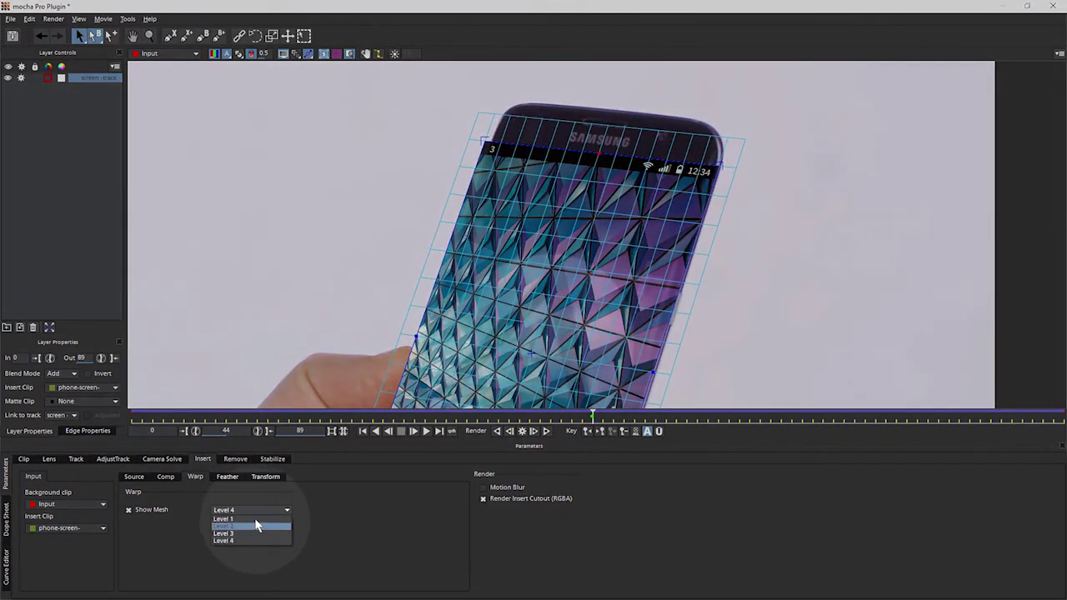
pyautogui.click(254, 518)
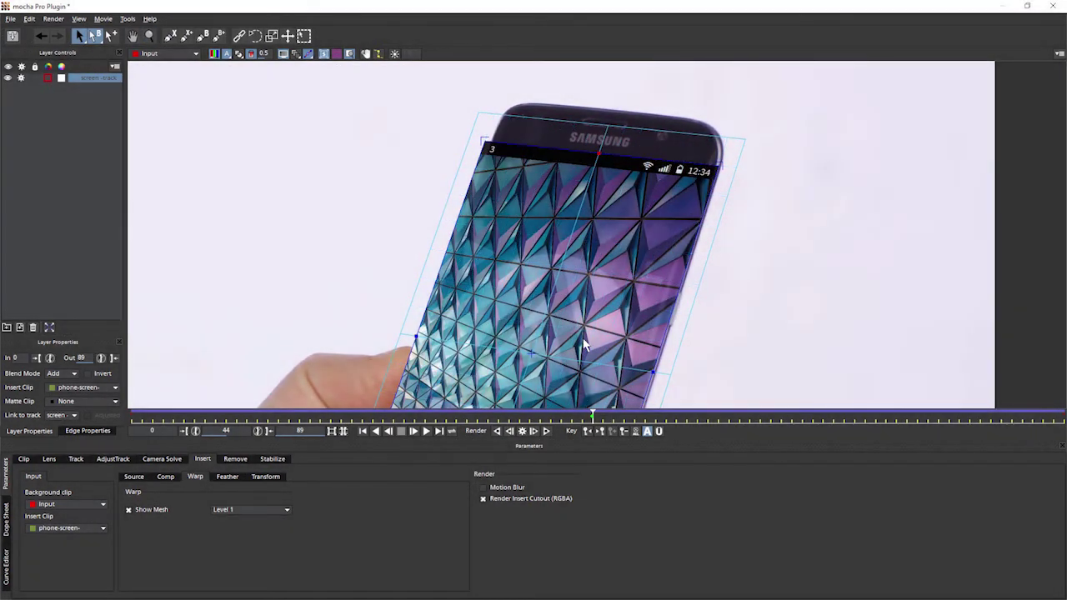
# Try warping the insert by moving the centre point of the Level 1 mesh
pyautogui.press('x')
pyautogui.moveTo(584, 340); pyautogui.dragTo(545, 359)
pyautogui.moveTo(530, 317); pyautogui.dragTo(552, 256)
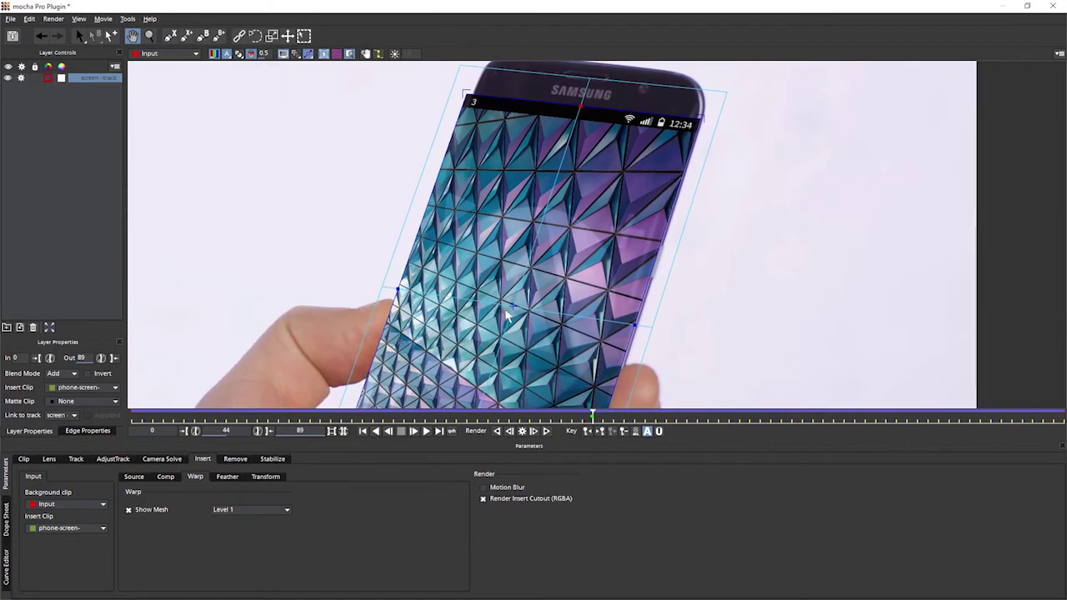
pyautogui.moveTo(514, 305); pyautogui.dragTo(559, 242)
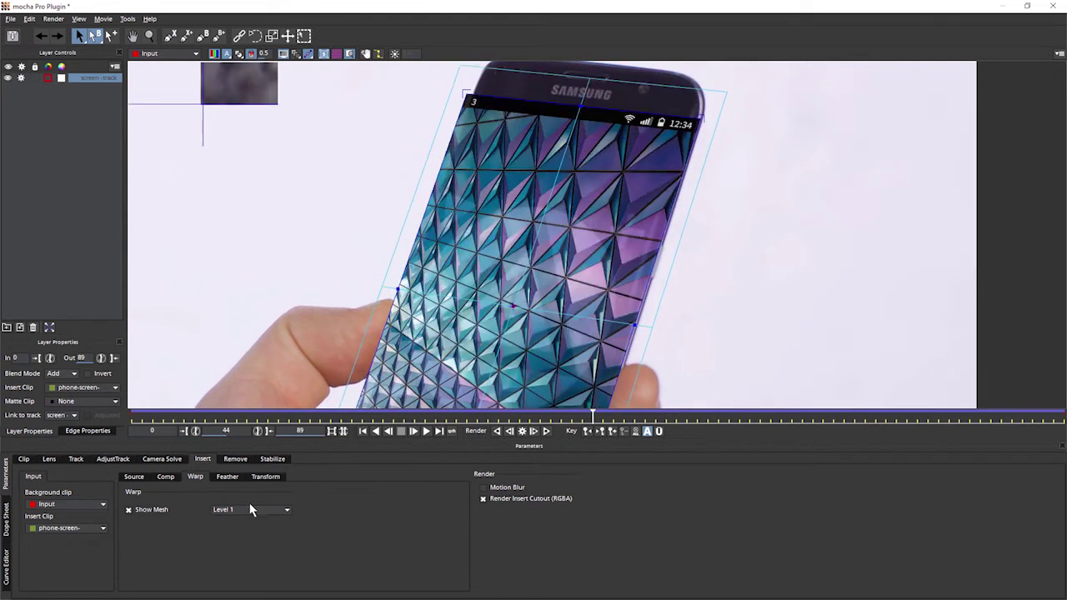
# Compare the warp mesh at Levels 2, 3 and 4 and set it to Level 3
pyautogui.click(286, 510)
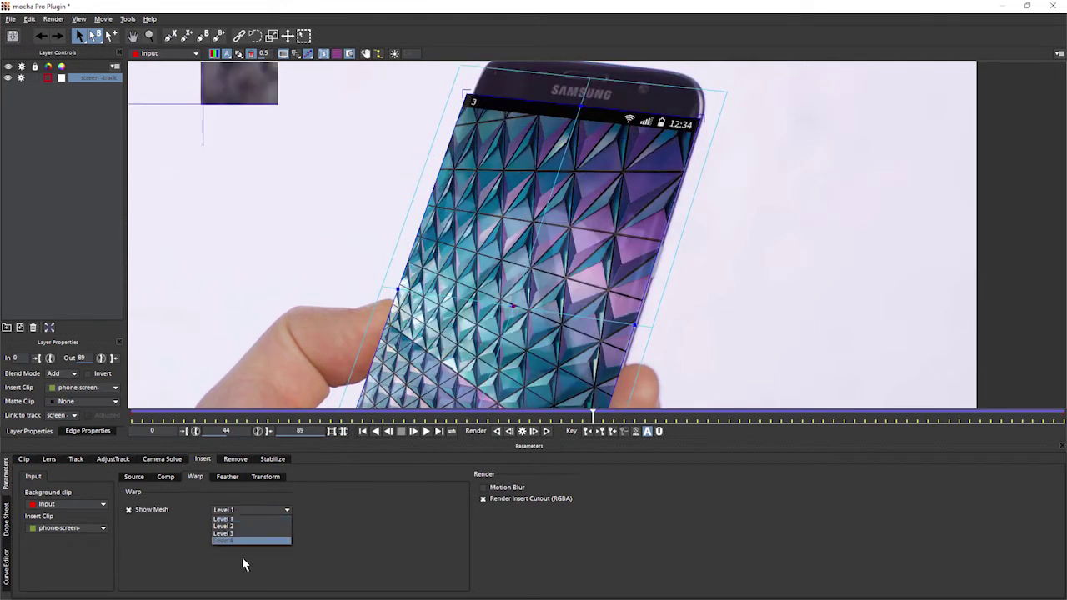
pyautogui.click(255, 526)
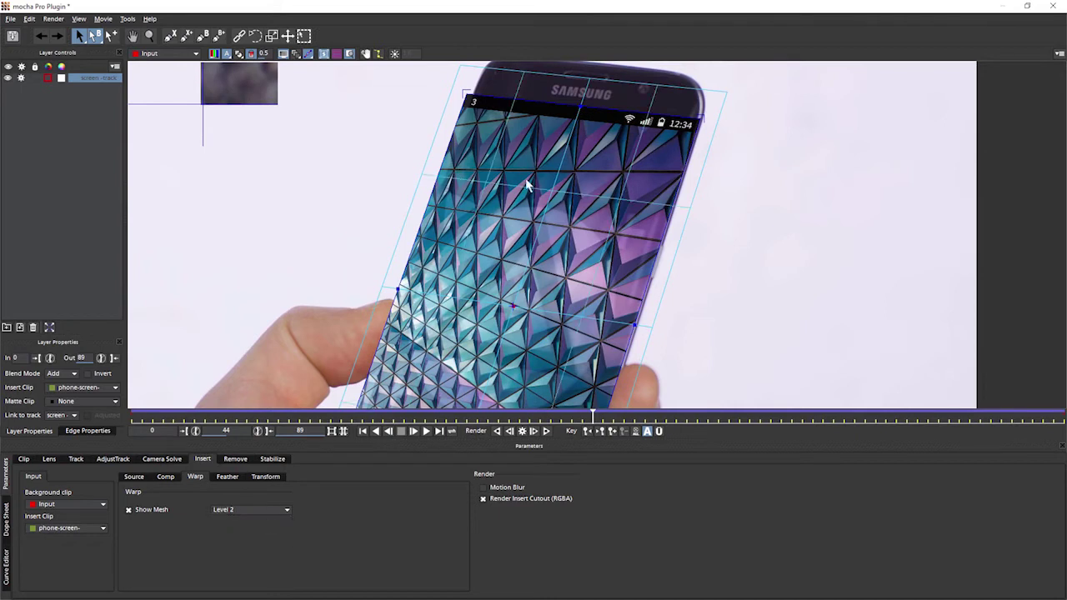
pyautogui.click(260, 510)
pyautogui.click(263, 537)
pyautogui.click(281, 513)
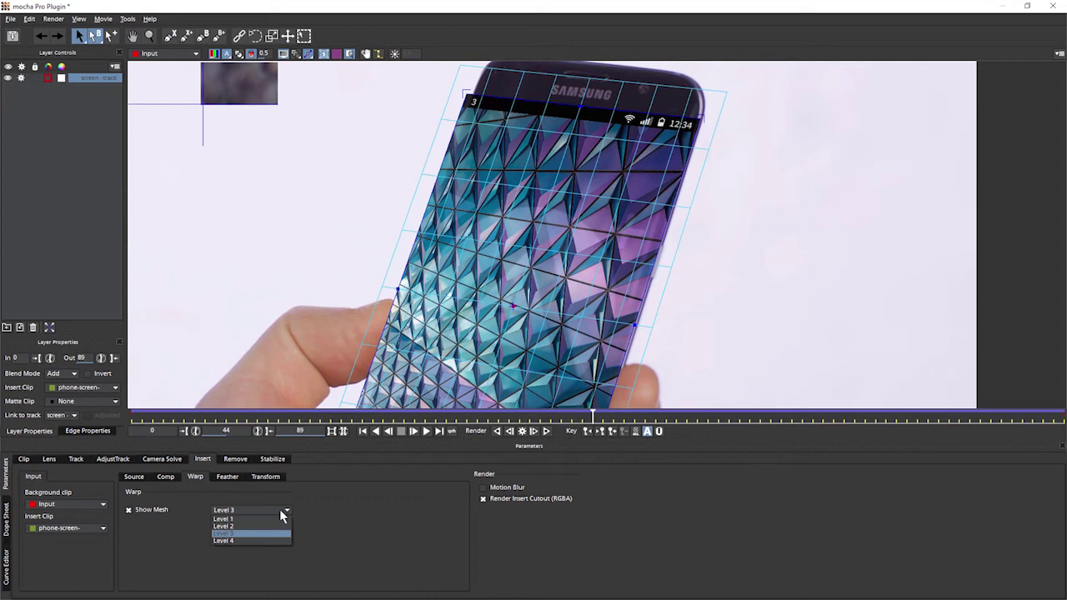
pyautogui.click(285, 541)
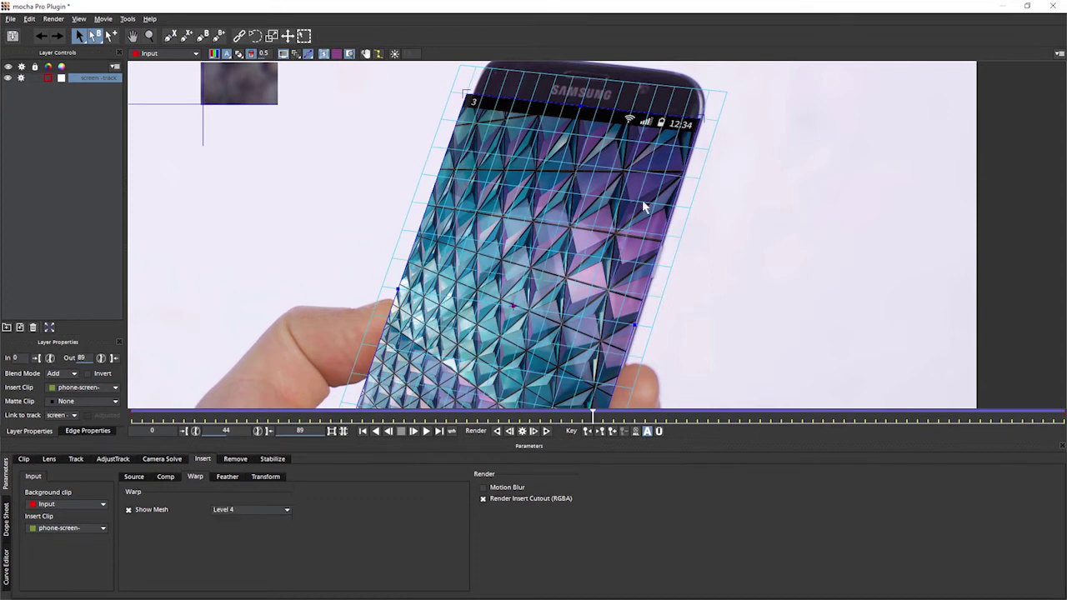
pyautogui.click(279, 509)
pyautogui.click(269, 535)
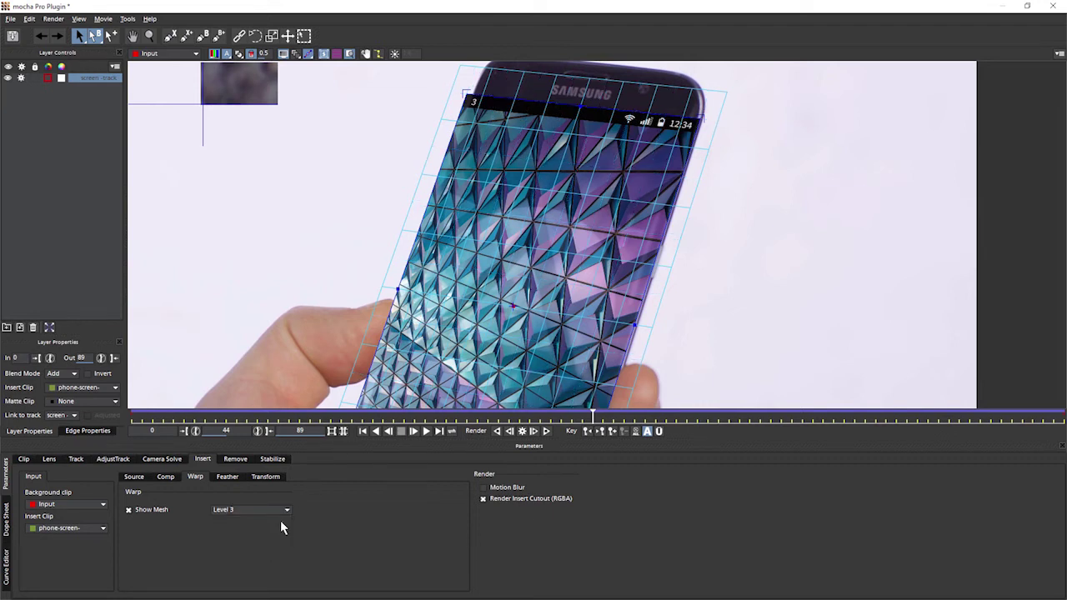
# Move the mesh points around the upper-right corner to bend the insert over the phone's curved edge
pyautogui.press('z')
pyautogui.moveTo(745, 215); pyautogui.dragTo(615, 378)
pyautogui.press('x')
pyautogui.moveTo(605, 292); pyautogui.dragTo(639, 271)
pyautogui.press('s')
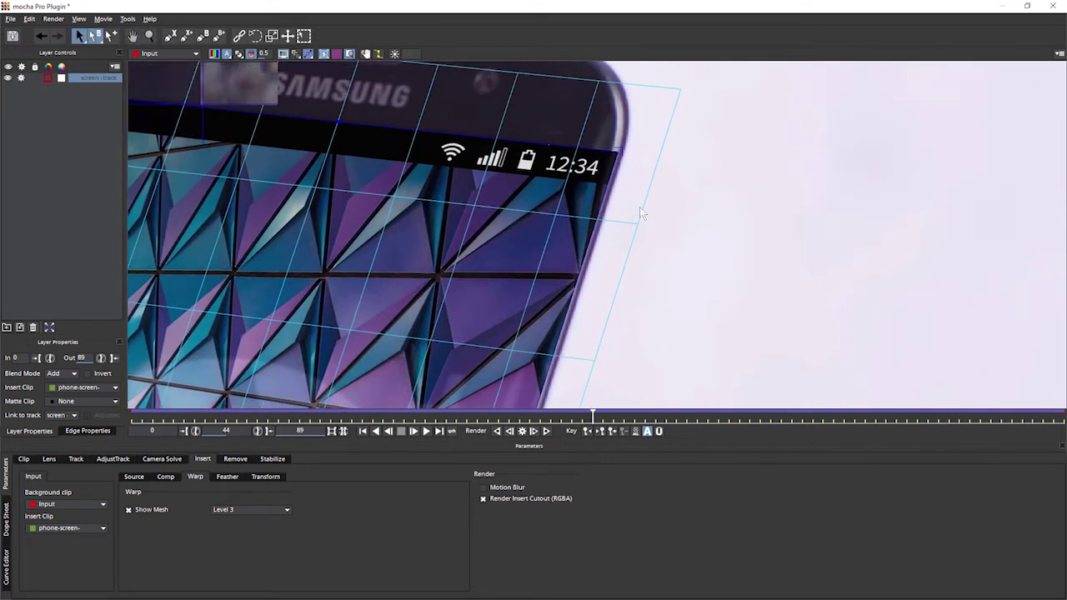
pyautogui.click(678, 89)
pyautogui.moveTo(638, 222); pyautogui.dragTo(630, 247)
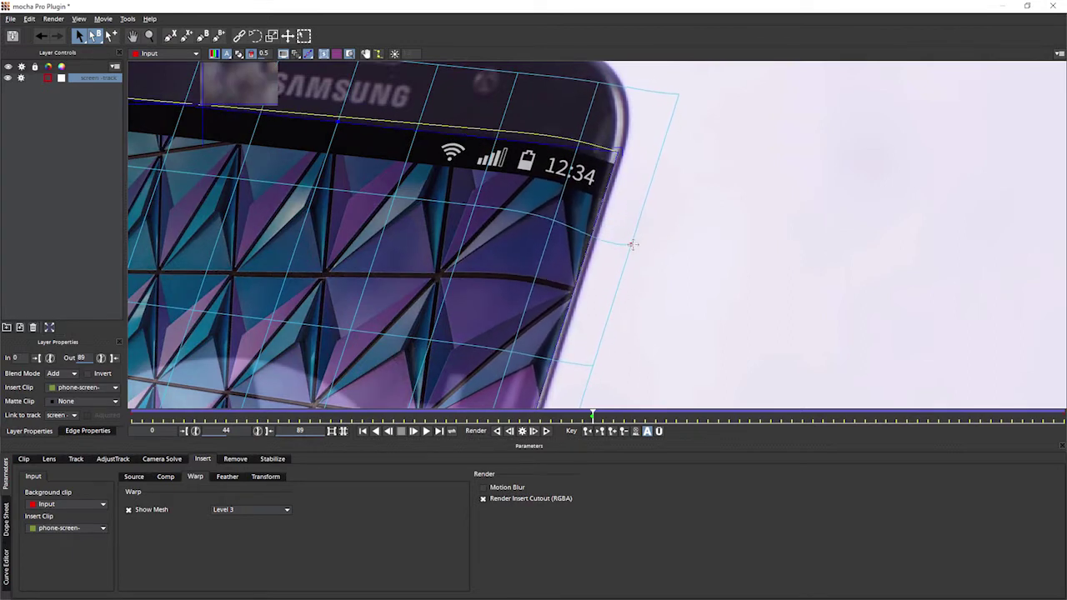
pyautogui.click(598, 79)
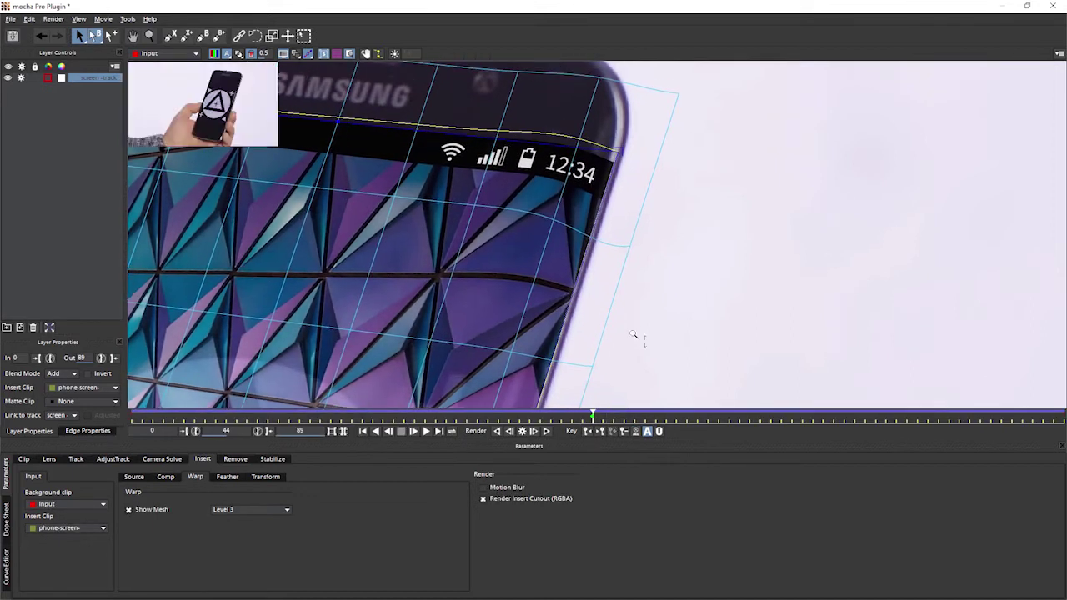
# Pull the mesh points along the middle of the phone's right edge downward to continue the curved bend
pyautogui.press('z')
pyautogui.moveTo(638, 339); pyautogui.dragTo(707, 236)
pyautogui.press('x')
pyautogui.moveTo(667, 275); pyautogui.dragTo(710, 267)
pyautogui.press('s')
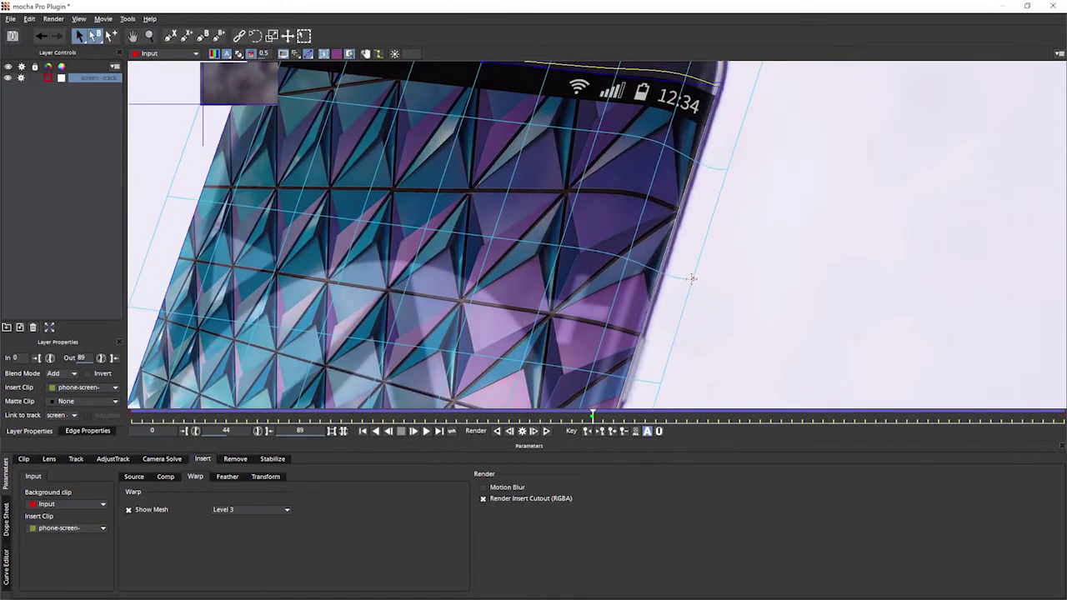
pyautogui.press('x')
pyautogui.moveTo(664, 381); pyautogui.dragTo(709, 177)
pyautogui.press('x')
pyautogui.moveTo(678, 283); pyautogui.dragTo(714, 107)
# Adjust the lowest mesh points on the phone's right edge, down to the lower-right corner
pyautogui.press('x')
pyautogui.press('x')
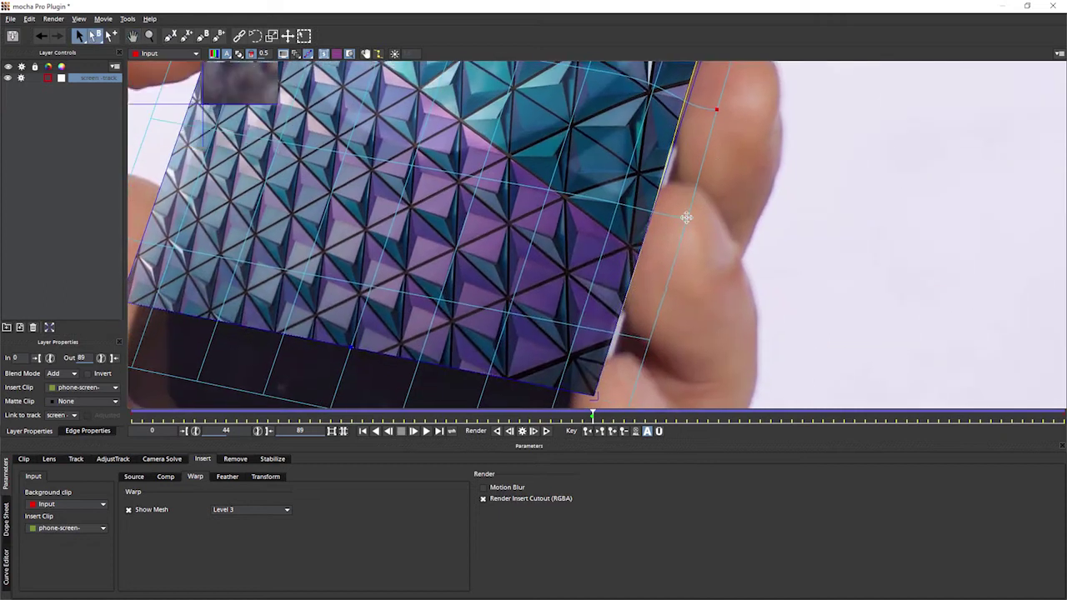
pyautogui.moveTo(681, 222); pyautogui.dragTo(701, 134)
pyautogui.press('x')
pyautogui.moveTo(669, 246); pyautogui.dragTo(687, 198)
pyautogui.press('x')
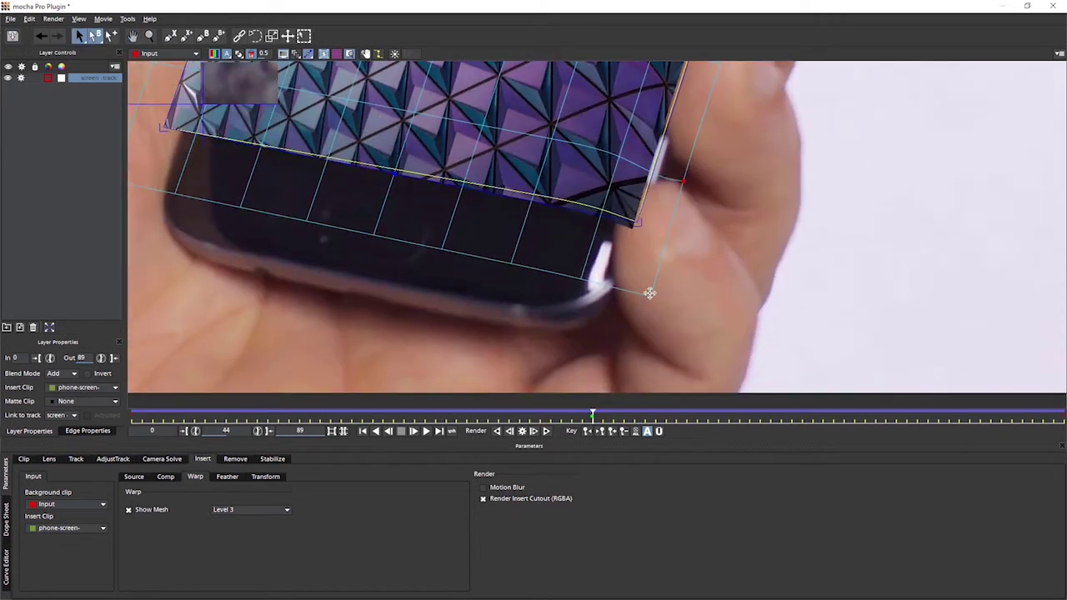
pyautogui.moveTo(651, 293); pyautogui.dragTo(648, 293)
# Adjust the warp mesh around the upper-left corner of the phone's screen
pyautogui.press('x')
pyautogui.moveTo(332, 246); pyautogui.dragTo(695, 374)
pyautogui.moveTo(692, 83); pyautogui.dragTo(617, 210)
pyautogui.press('s')
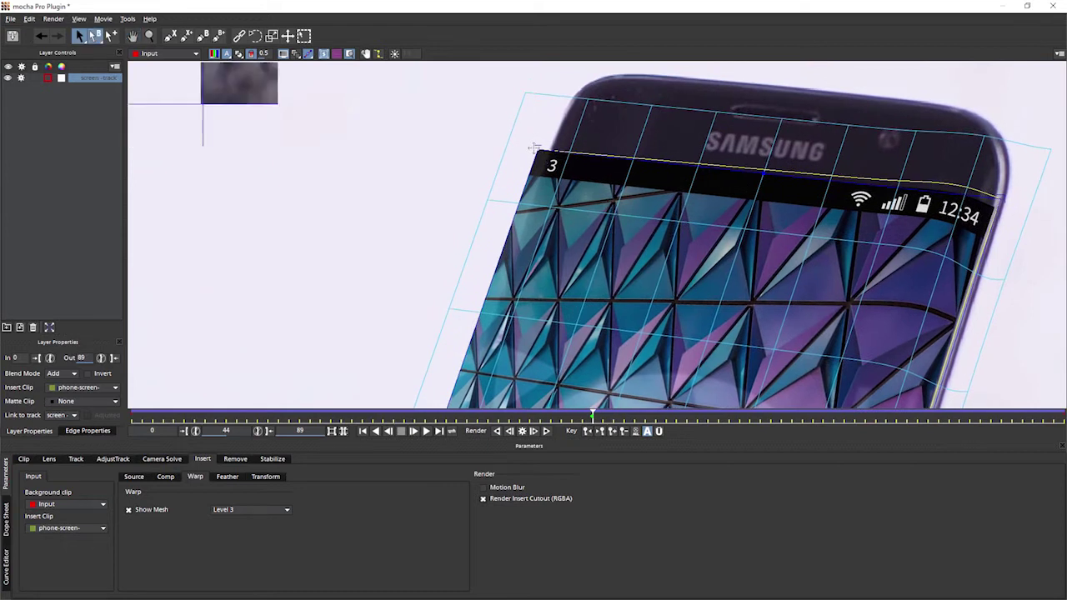
pyautogui.moveTo(535, 148); pyautogui.dragTo(538, 149)
pyautogui.moveTo(488, 199); pyautogui.dragTo(553, 112)
# Shift the mesh points along the phone's left edge, down to the lower-left corner, to curve the insert there
pyautogui.press('x')
pyautogui.moveTo(510, 211); pyautogui.dragTo(548, 109)
pyautogui.press('x')
pyautogui.moveTo(501, 197); pyautogui.dragTo(544, 109)
pyautogui.press('x')
pyautogui.moveTo(496, 207); pyautogui.dragTo(504, 113)
pyautogui.press('x')
pyautogui.moveTo(452, 212); pyautogui.dragTo(460, 226)
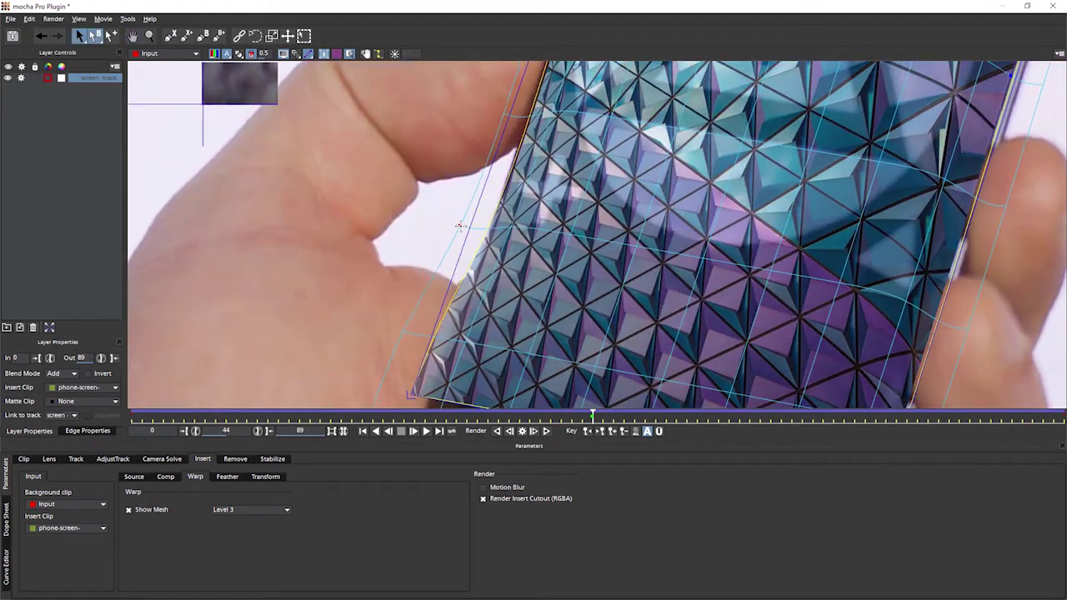
pyautogui.scroll(-5, 459, 225)
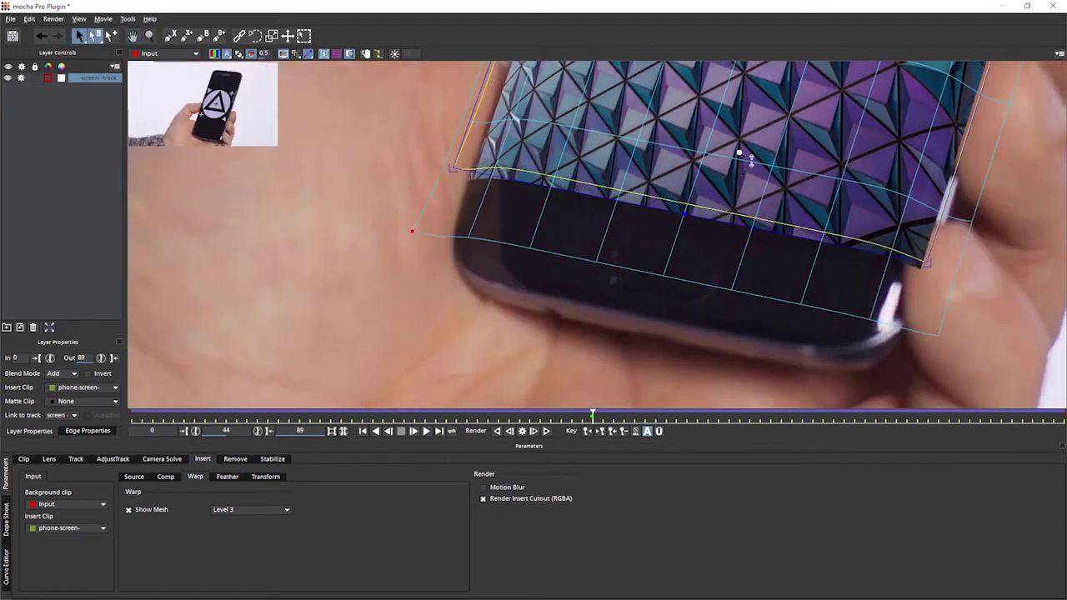
pyautogui.press('z')
pyautogui.moveTo(751, 161); pyautogui.dragTo(515, 320)
pyautogui.press('x')
pyautogui.press('z')
pyautogui.moveTo(609, 147); pyautogui.dragTo(633, 231)
pyautogui.press('x')
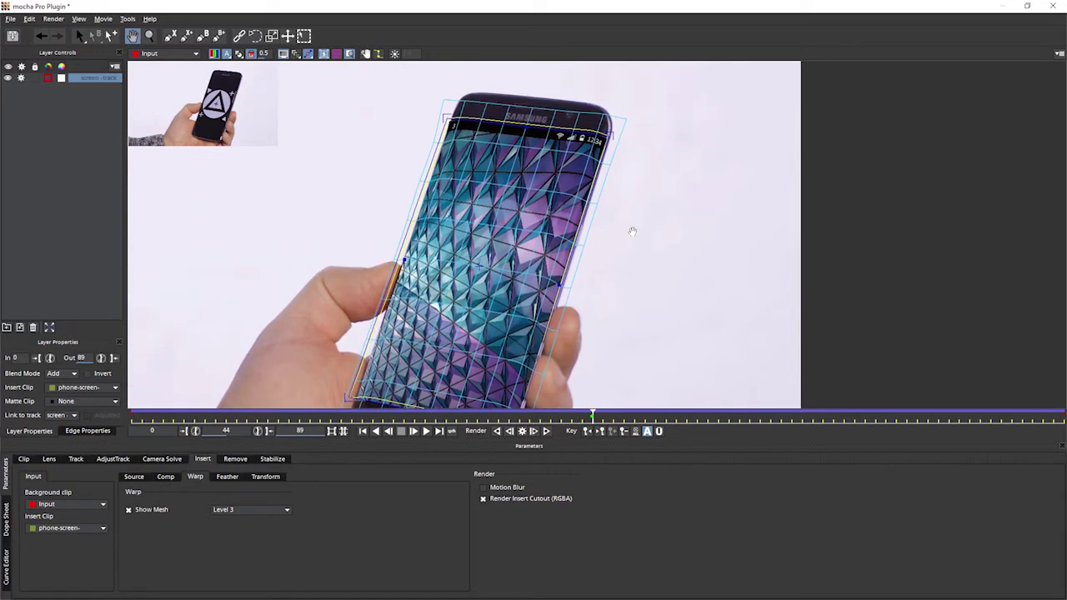
# Toggle the warp mesh display to check the insert and nudge the mesh's upper-right corner point slightly inward
pyautogui.press('s')
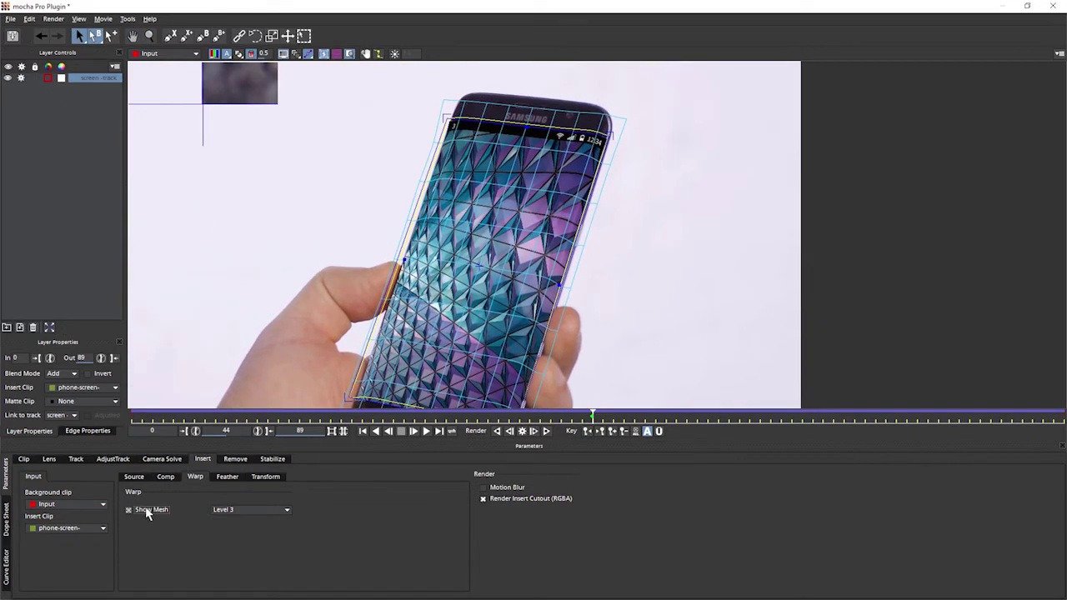
pyautogui.click(129, 509)
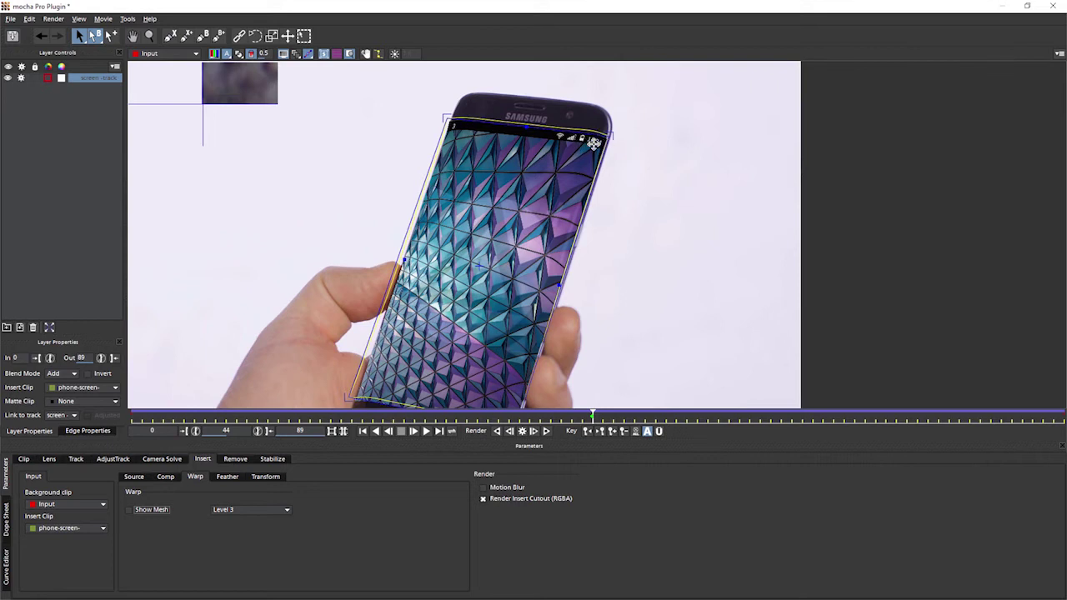
pyautogui.click(129, 509)
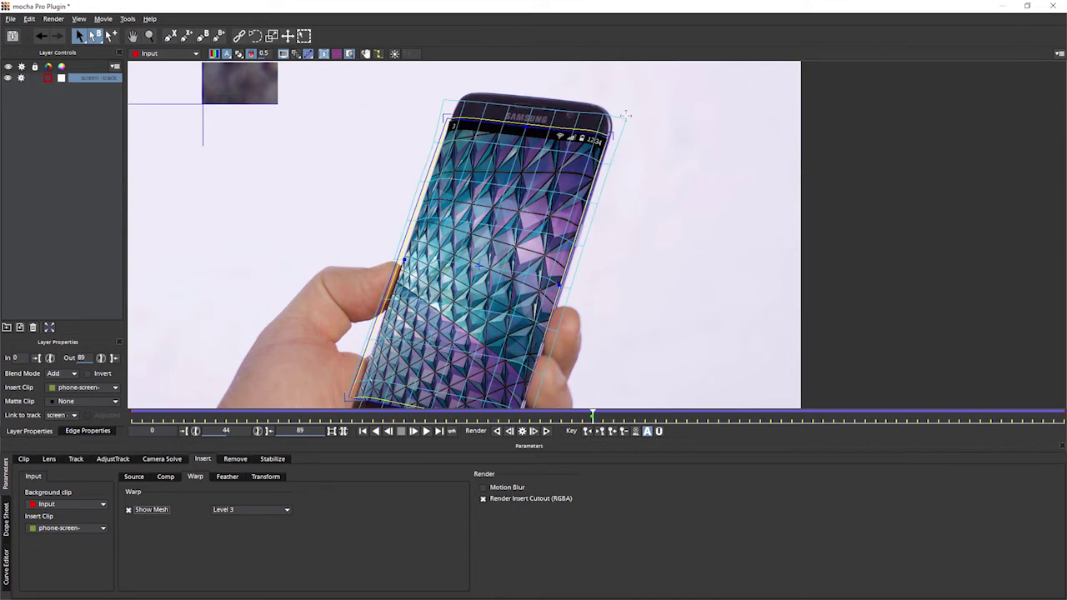
pyautogui.moveTo(627, 120); pyautogui.dragTo(621, 119)
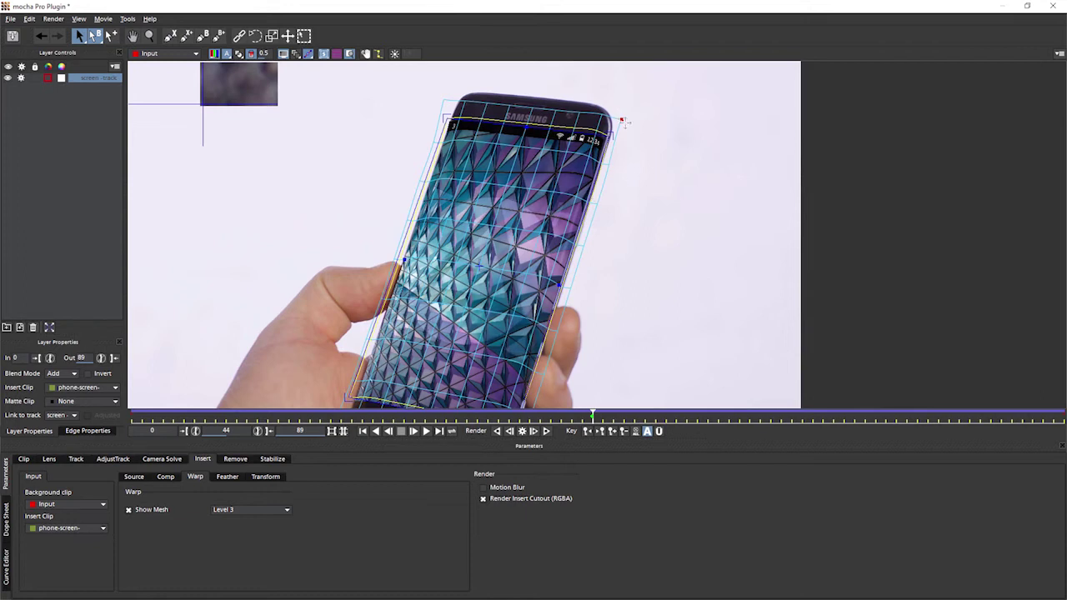
pyautogui.click(444, 101)
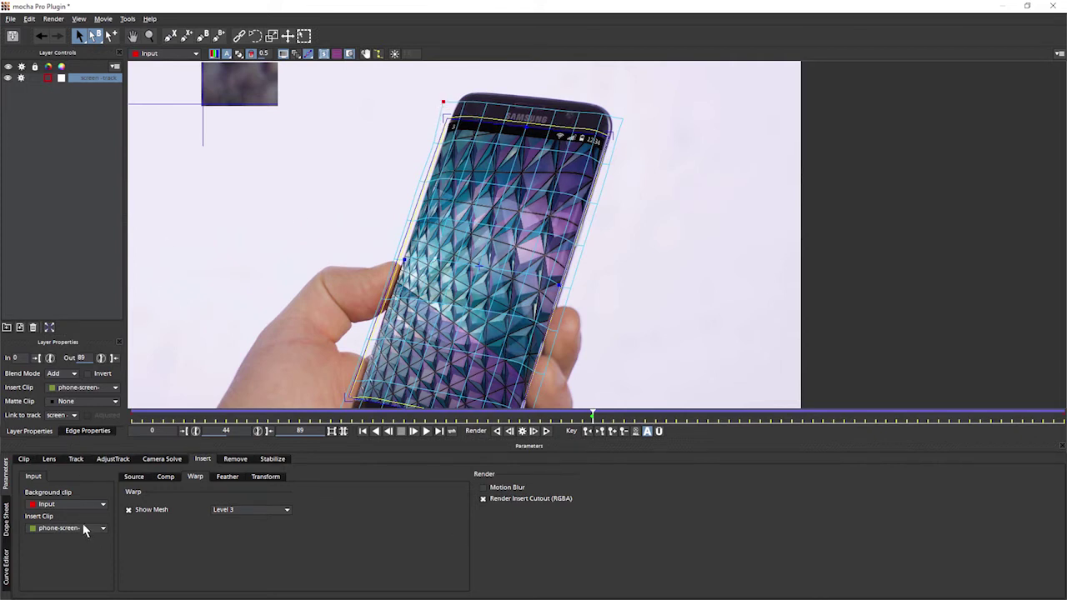
# Hide the warp mesh and layer outlines, and play the clip to review the insert
pyautogui.click(129, 509)
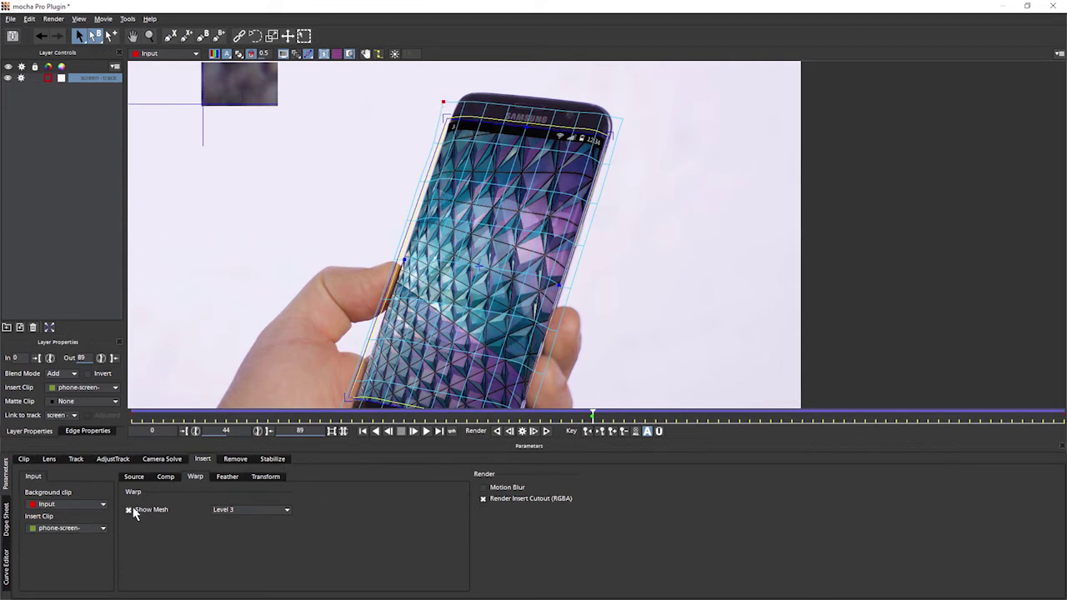
pyautogui.click(284, 55)
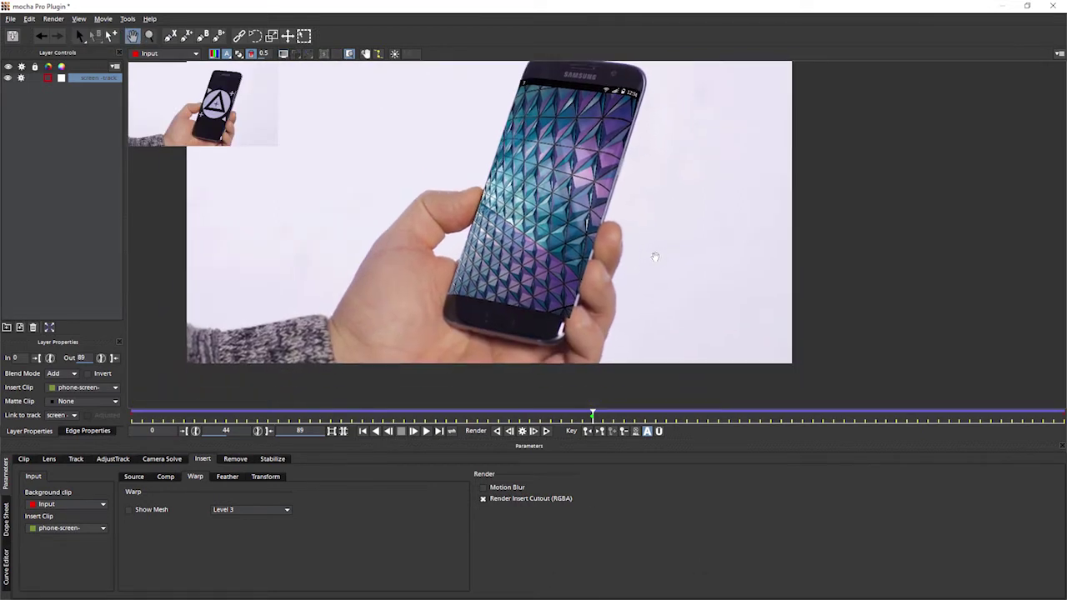
pyautogui.moveTo(655, 257); pyautogui.dragTo(641, 261)
pyautogui.press('s')
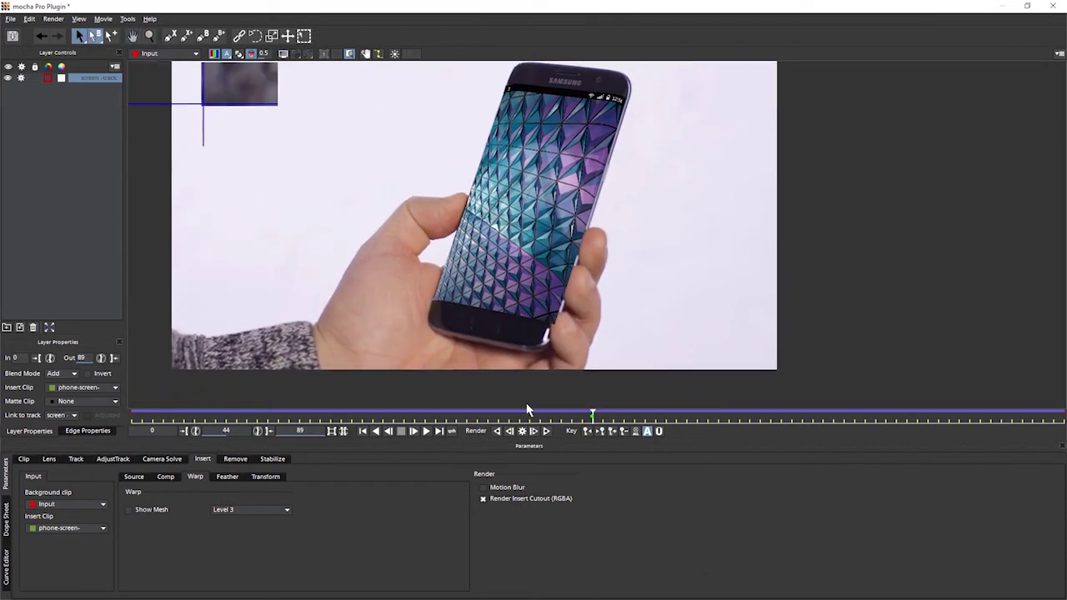
pyautogui.click(426, 431)
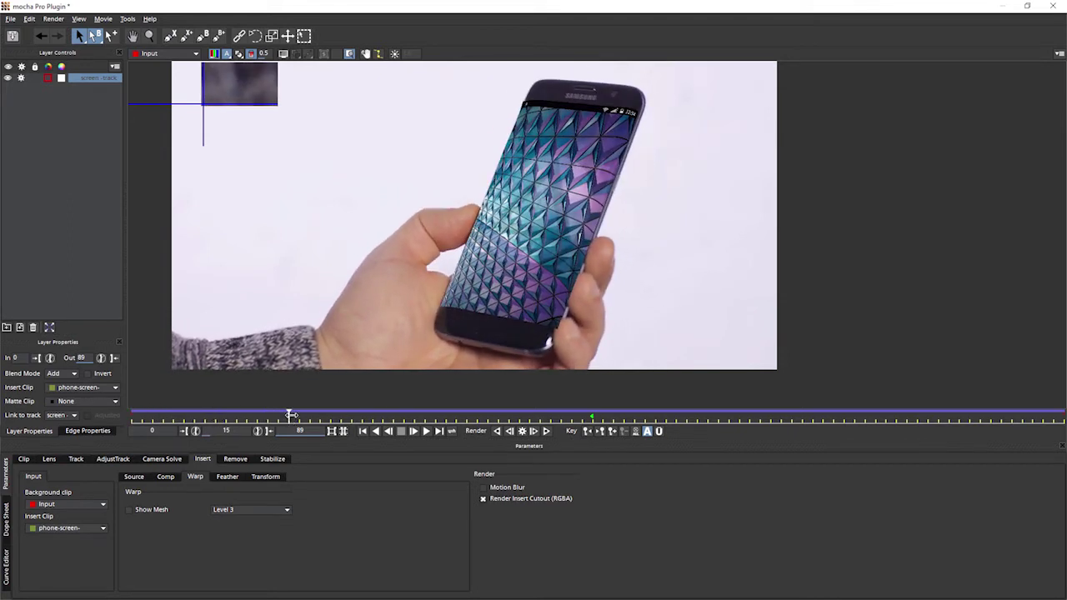
# Return to frame 0 and show the layer outlines and warp mesh again
pyautogui.moveTo(287, 417)
pyautogui.mouseDown()
pyautogui.moveTo(250, 419)
pyautogui.moveTo(278, 416)
pyautogui.mouseUp()
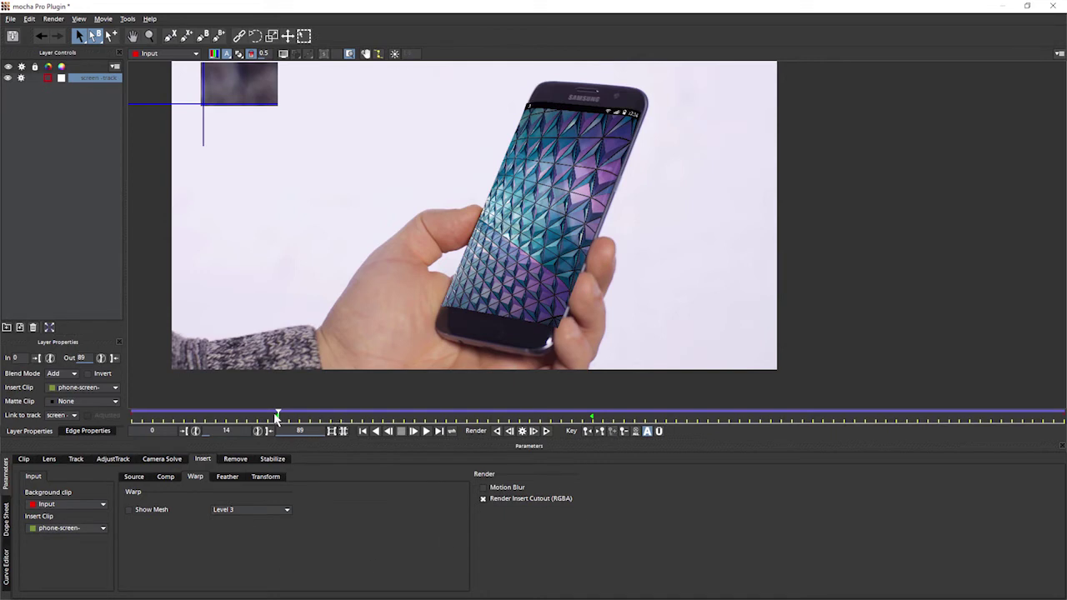
pyautogui.moveTo(279, 416); pyautogui.dragTo(130, 415)
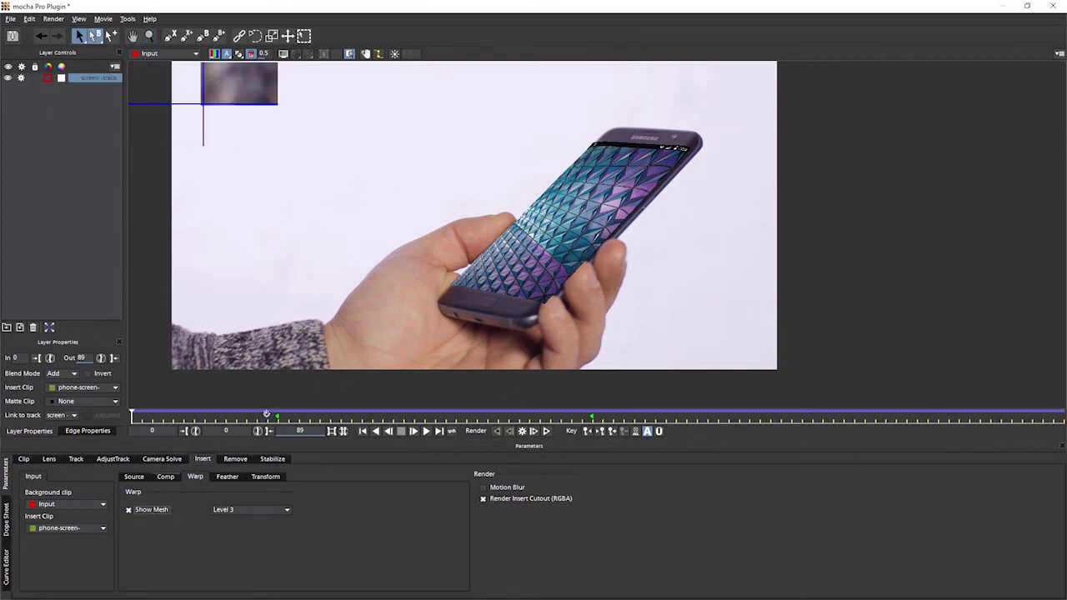
pyautogui.click(129, 509)
pyautogui.click(283, 55)
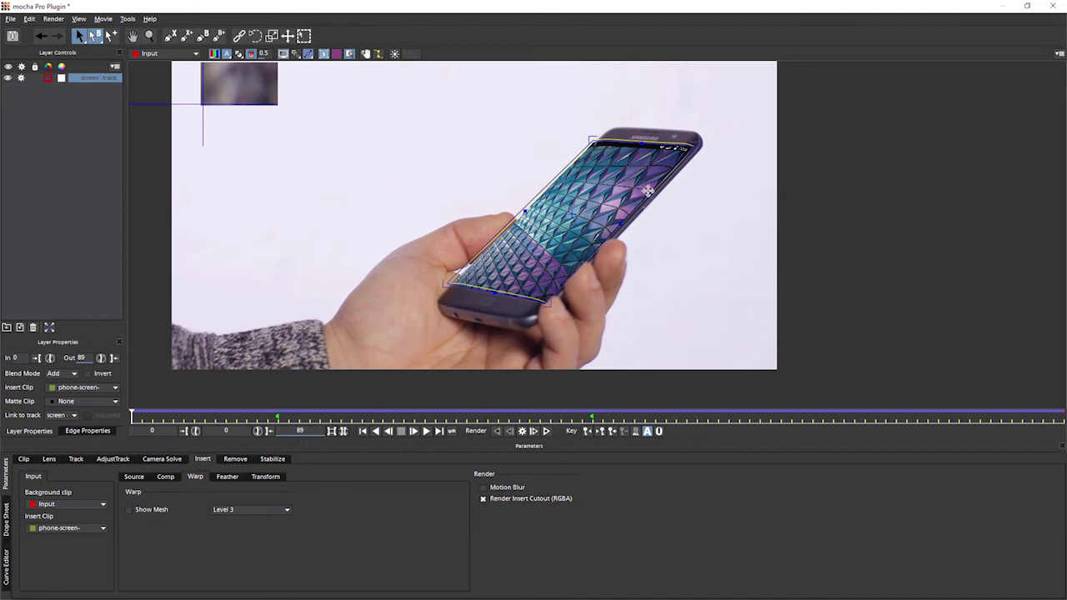
pyautogui.press('z')
pyautogui.click(130, 509)
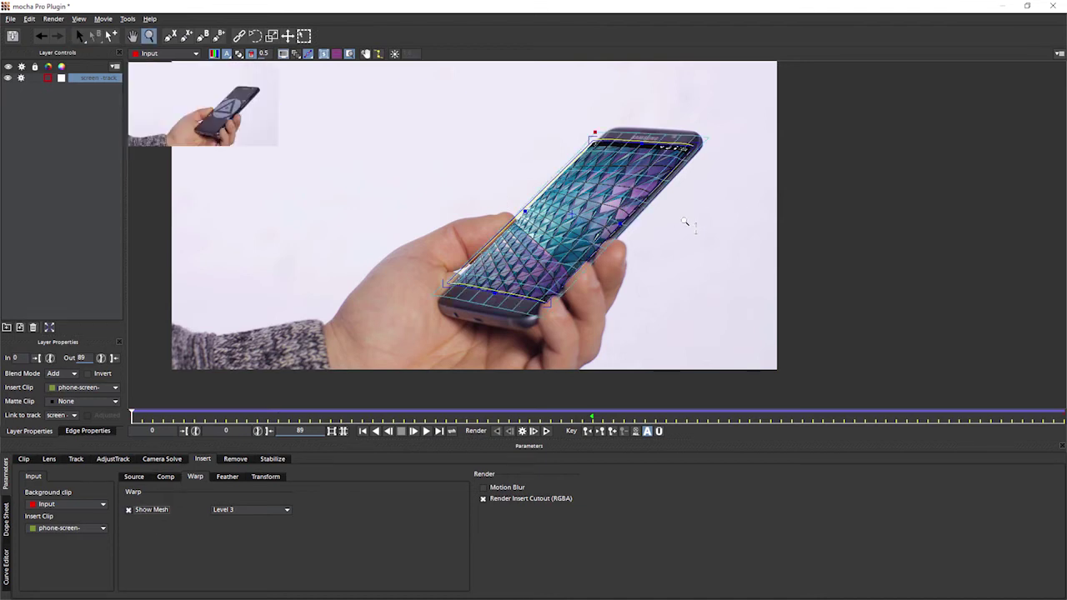
# On frame 0, pull the mesh points at the phone's upper-right corner and just below it outward
pyautogui.moveTo(684, 222); pyautogui.dragTo(684, 142)
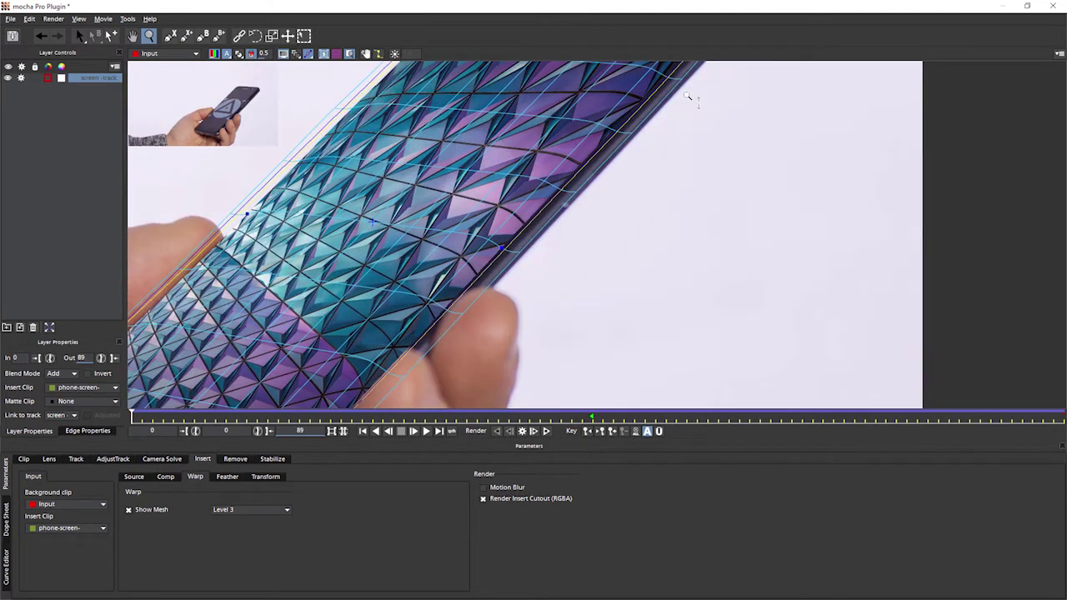
pyautogui.moveTo(687, 97); pyautogui.dragTo(709, 125)
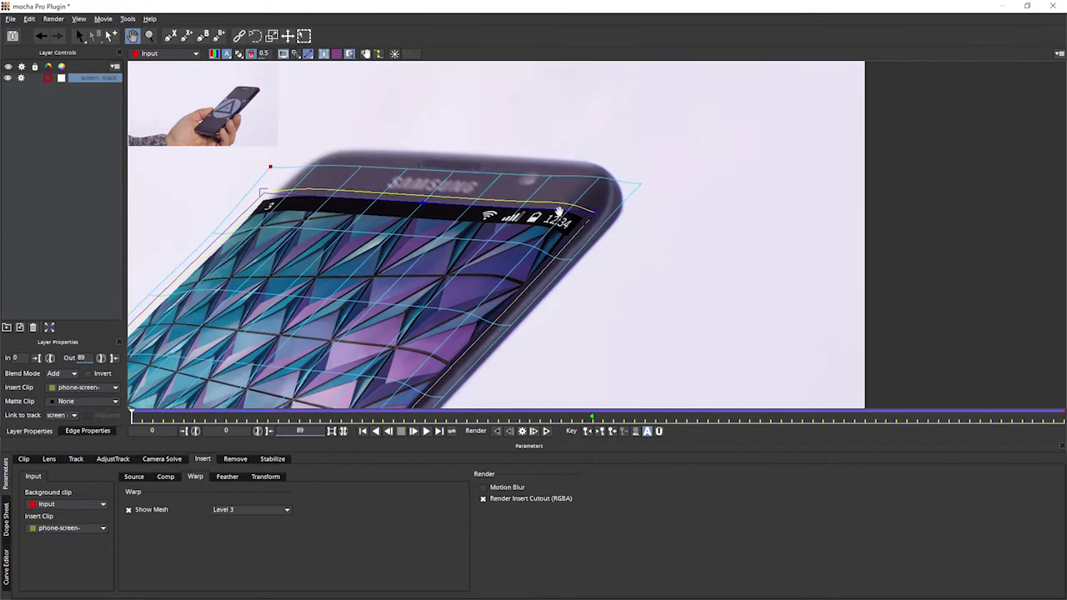
pyautogui.click(586, 238)
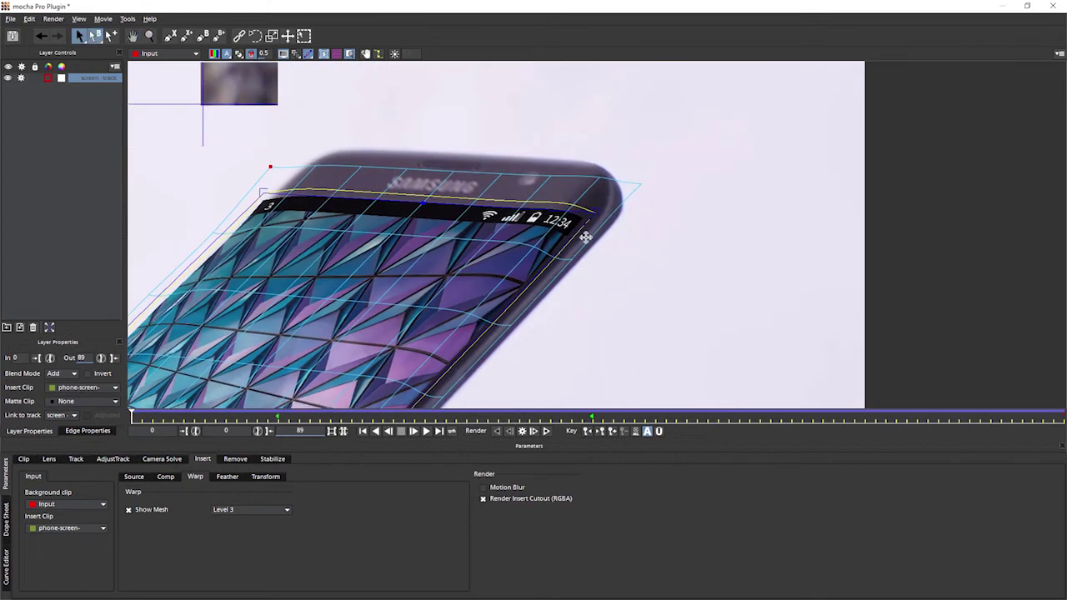
pyautogui.moveTo(640, 184); pyautogui.dragTo(647, 200)
pyautogui.moveTo(570, 260)
pyautogui.mouseDown()
pyautogui.moveTo(571, 273)
pyautogui.moveTo(579, 265)
pyautogui.mouseUp()
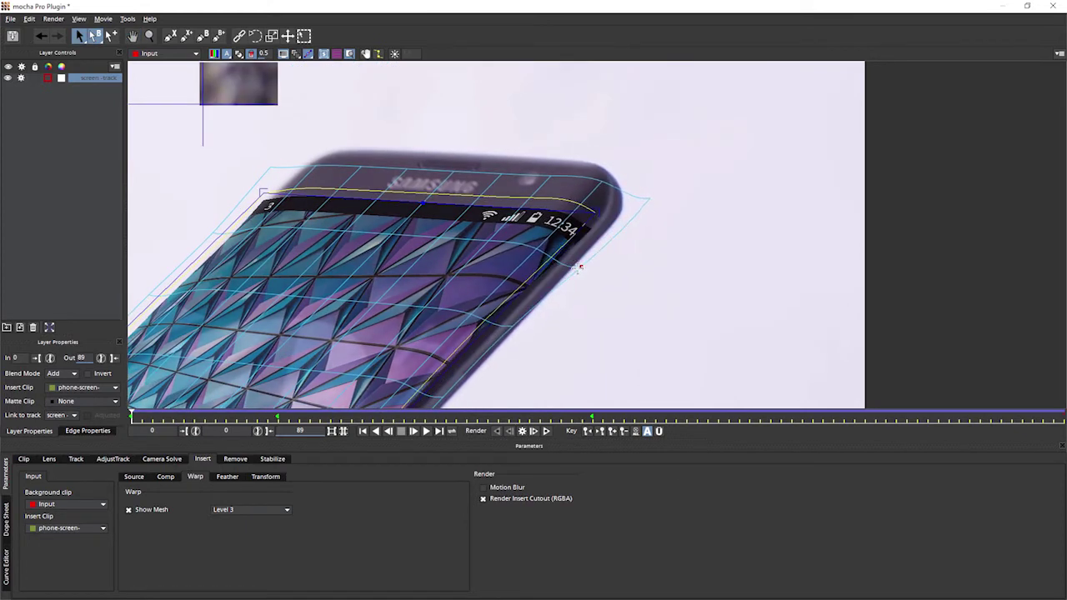
pyautogui.moveTo(648, 200); pyautogui.dragTo(650, 192)
pyautogui.moveTo(510, 329); pyautogui.dragTo(517, 332)
# Shift the mesh points along the middle of the phone's right edge outward and slightly down
pyautogui.press('x')
pyautogui.moveTo(553, 365); pyautogui.dragTo(643, 189)
pyautogui.moveTo(533, 219); pyautogui.dragTo(540, 225)
pyautogui.press('x')
pyautogui.moveTo(572, 279); pyautogui.dragTo(707, 159)
pyautogui.moveTo(601, 174); pyautogui.dragTo(614, 183)
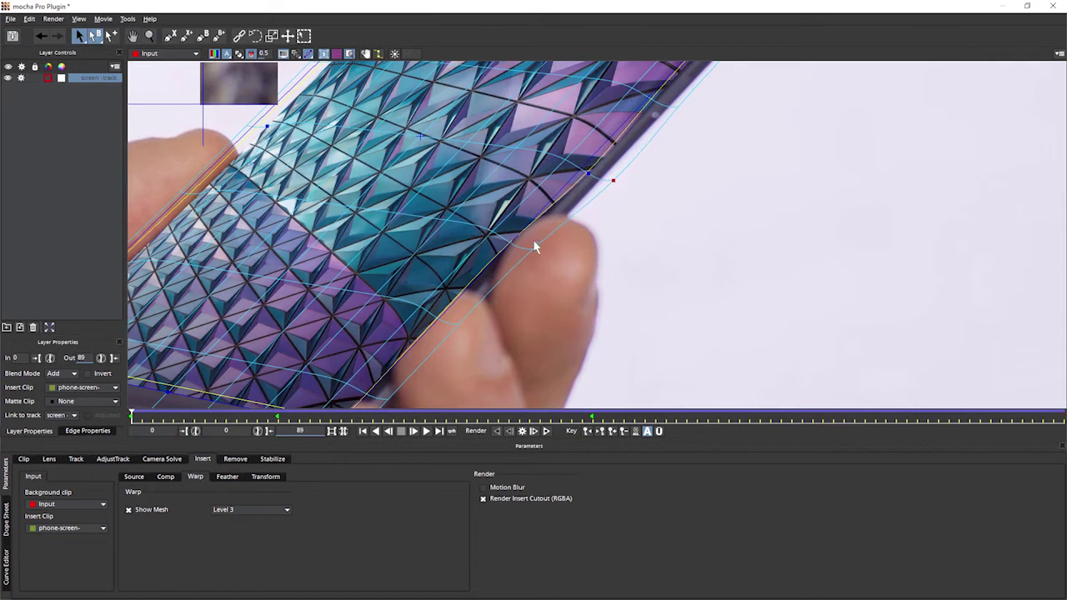
pyautogui.moveTo(532, 249)
pyautogui.mouseDown()
pyautogui.moveTo(532, 260)
pyautogui.moveTo(541, 256)
pyautogui.mouseUp()
# Move the lowest mesh points on the phone's right edge outward, down to the lower-right corner
pyautogui.press('x')
pyautogui.moveTo(553, 327); pyautogui.dragTo(703, 199)
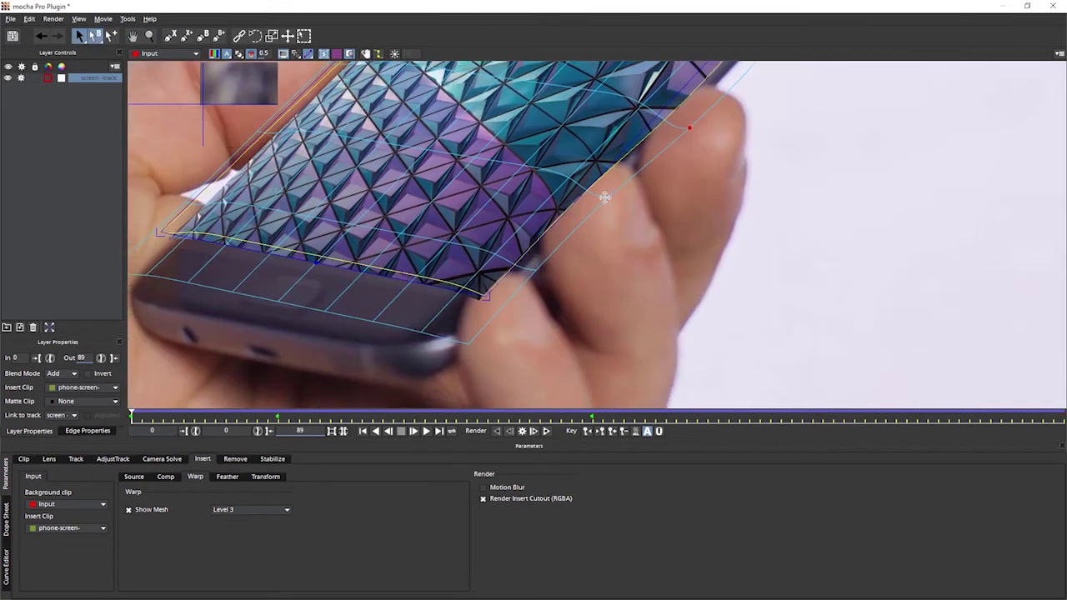
pyautogui.moveTo(604, 197); pyautogui.dragTo(614, 202)
pyautogui.press('x')
pyautogui.moveTo(607, 250); pyautogui.dragTo(683, 157)
pyautogui.moveTo(606, 180); pyautogui.dragTo(616, 191)
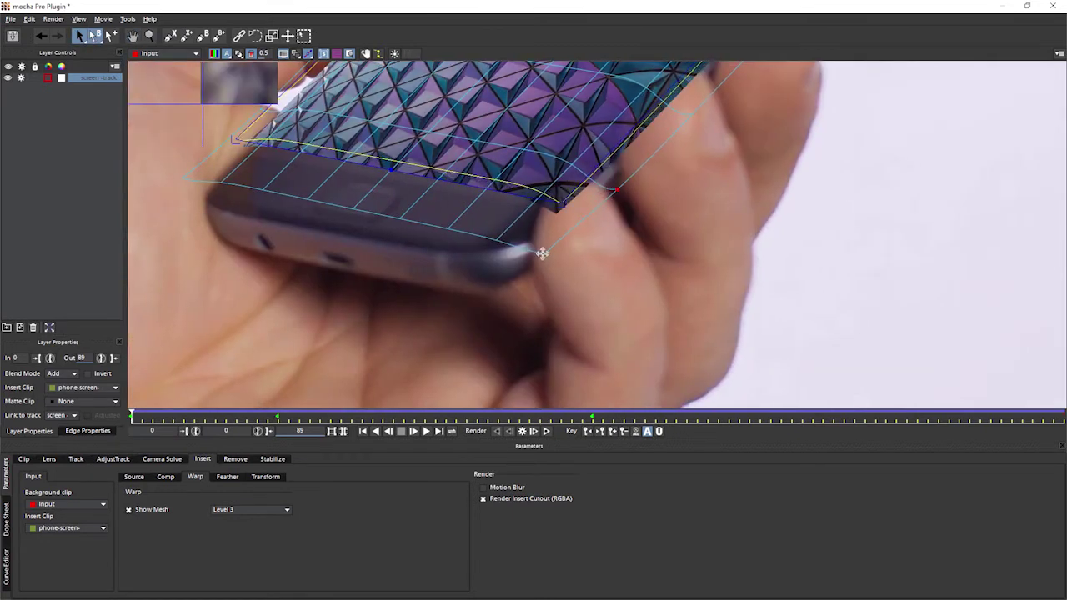
pyautogui.moveTo(543, 254); pyautogui.dragTo(549, 260)
# Reposition the mesh's lower-left corner point and the edge point just above it to follow the phone's lower-left corner
pyautogui.press('x')
pyautogui.moveTo(382, 276); pyautogui.dragTo(655, 345)
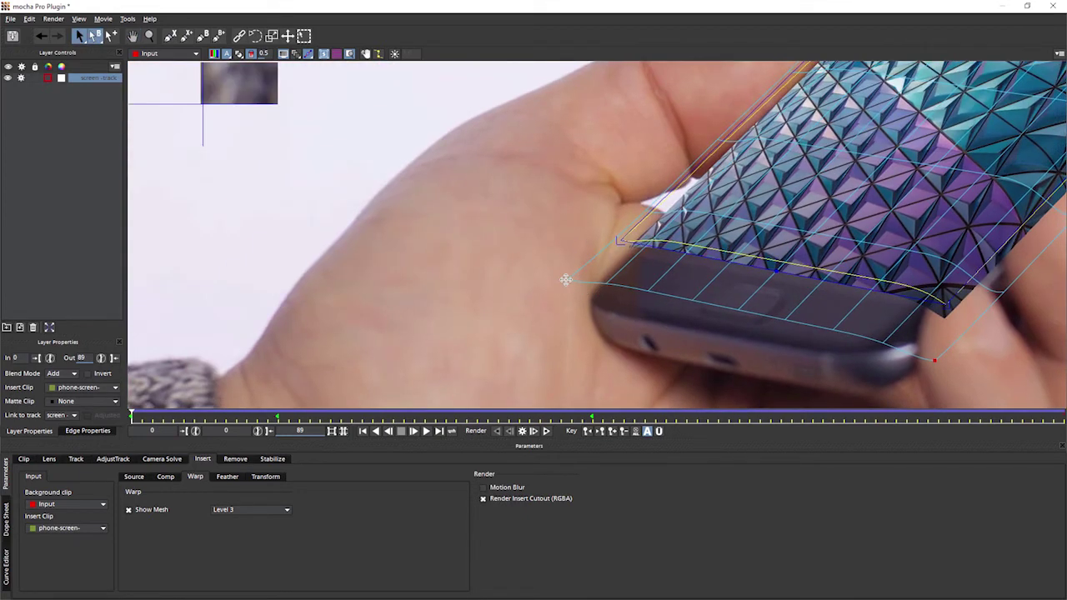
pyautogui.moveTo(577, 280)
pyautogui.mouseDown()
pyautogui.moveTo(547, 288)
pyautogui.moveTo(571, 286)
pyautogui.mouseUp()
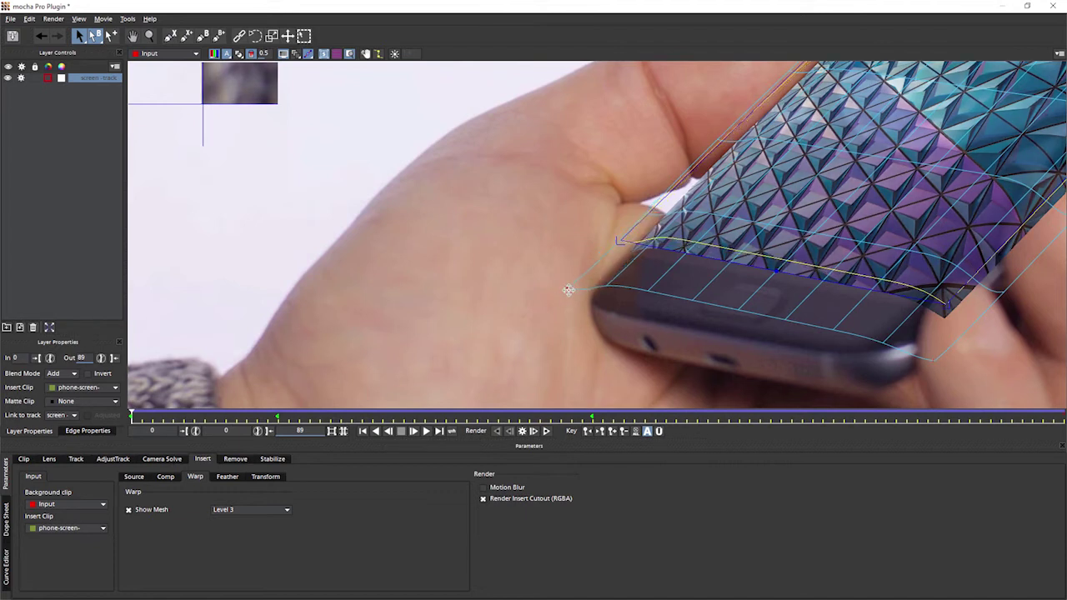
pyautogui.moveTo(646, 211); pyautogui.dragTo(652, 216)
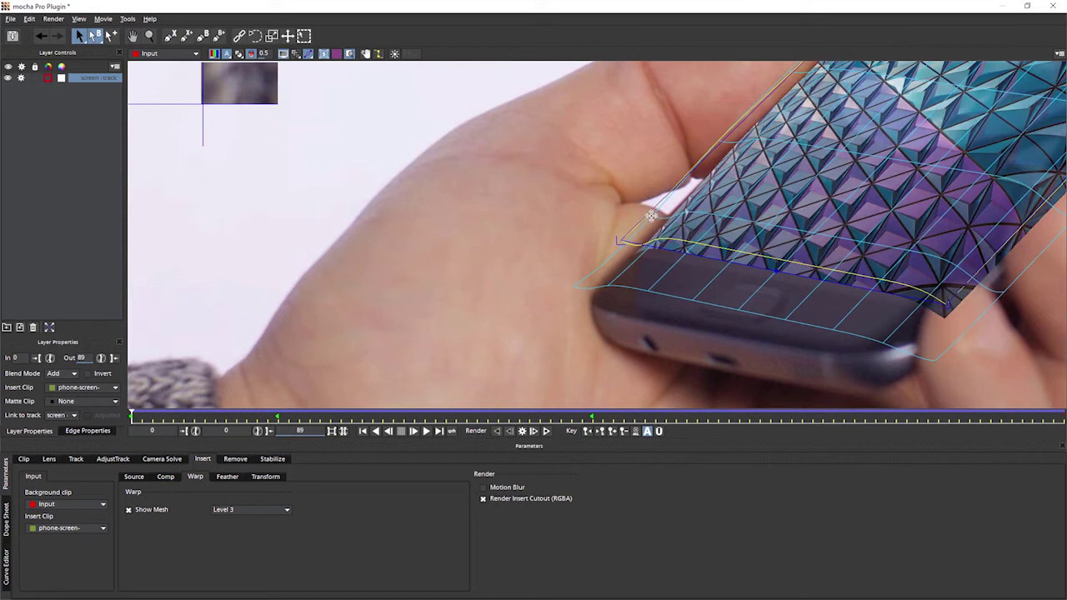
# Nudge the mesh points along the middle of the phone's left edge slightly inward
pyautogui.press('x')
pyautogui.moveTo(720, 141); pyautogui.dragTo(619, 267)
pyautogui.moveTo(686, 194); pyautogui.dragTo(690, 198)
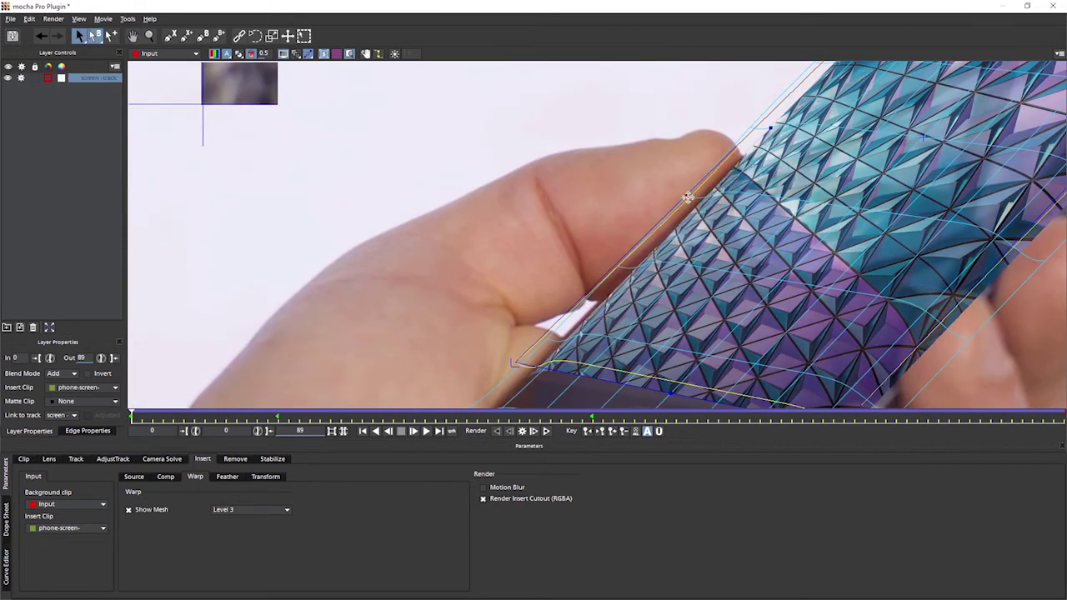
pyautogui.moveTo(749, 127); pyautogui.dragTo(584, 325)
pyautogui.press('x')
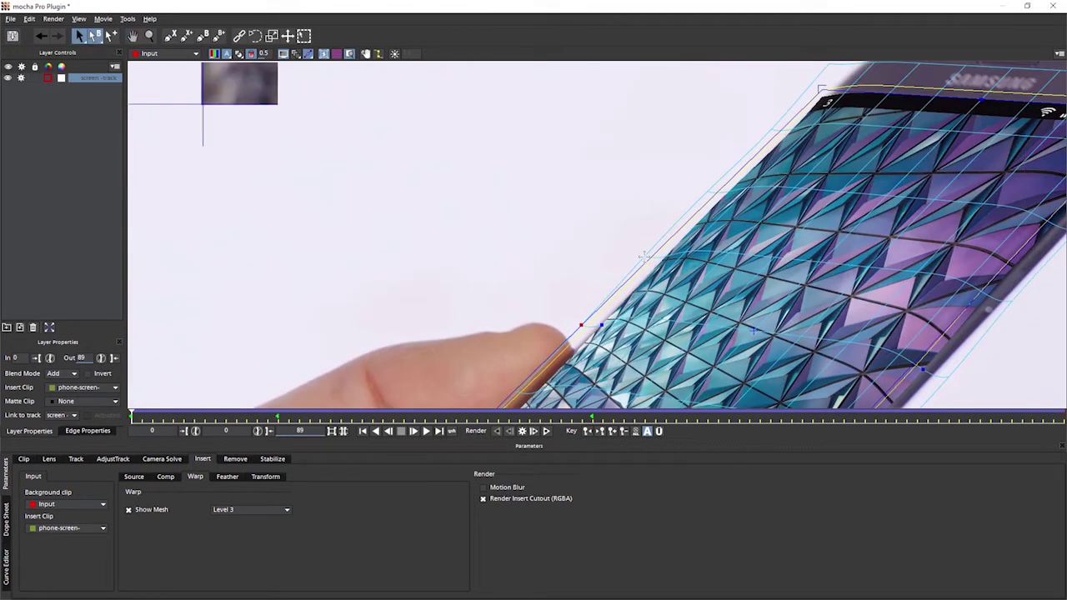
pyautogui.moveTo(644, 254); pyautogui.dragTo(648, 258)
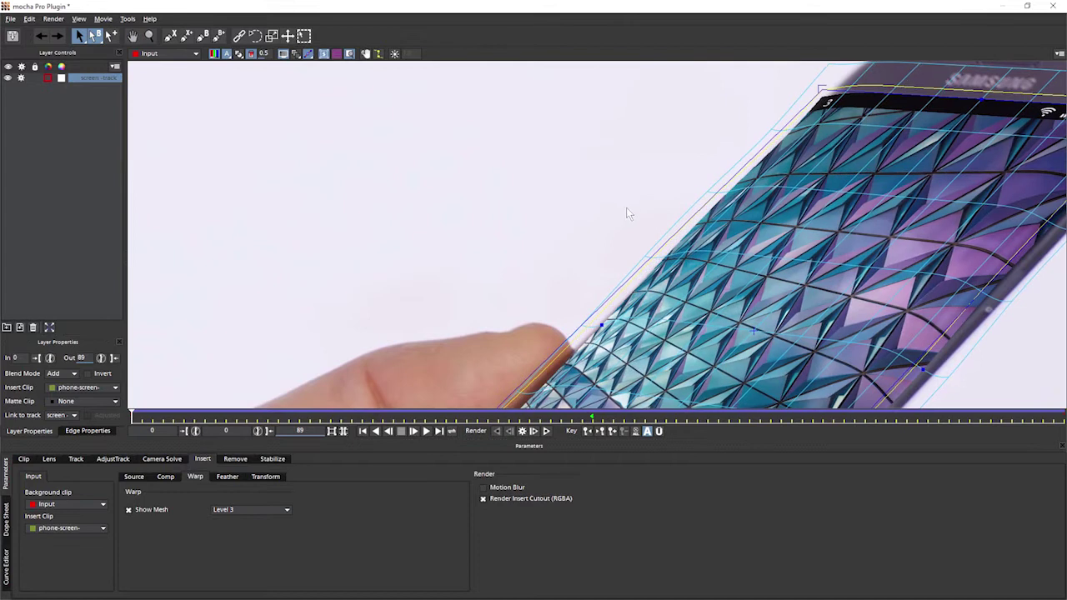
# Hide the layer's surface outlines and adjust the upper left-edge mesh points, up to the upper-left corner
pyautogui.click(324, 53)
pyautogui.moveTo(644, 258); pyautogui.dragTo(647, 261)
pyautogui.moveTo(707, 192); pyautogui.dragTo(707, 199)
pyautogui.moveTo(771, 133); pyautogui.dragTo(773, 135)
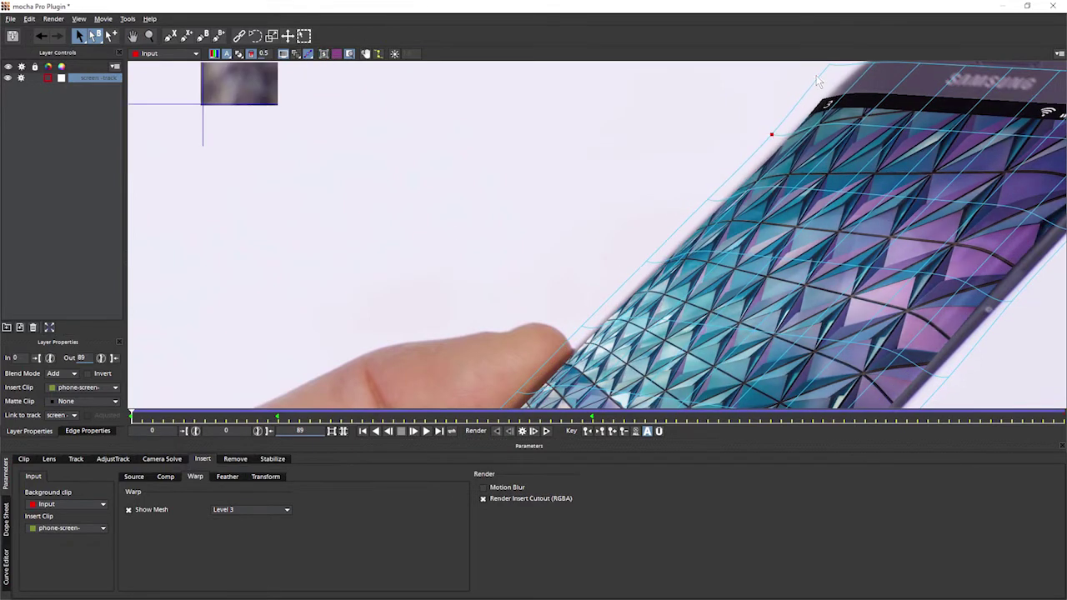
pyautogui.moveTo(828, 63); pyautogui.dragTo(832, 67)
# Hide the warp mesh and play the clip with the whole phone in view to review the warped insert
pyautogui.press('z')
pyautogui.moveTo(838, 259); pyautogui.dragTo(658, 228)
pyautogui.press('x')
pyautogui.scroll(-2, 743, 278)
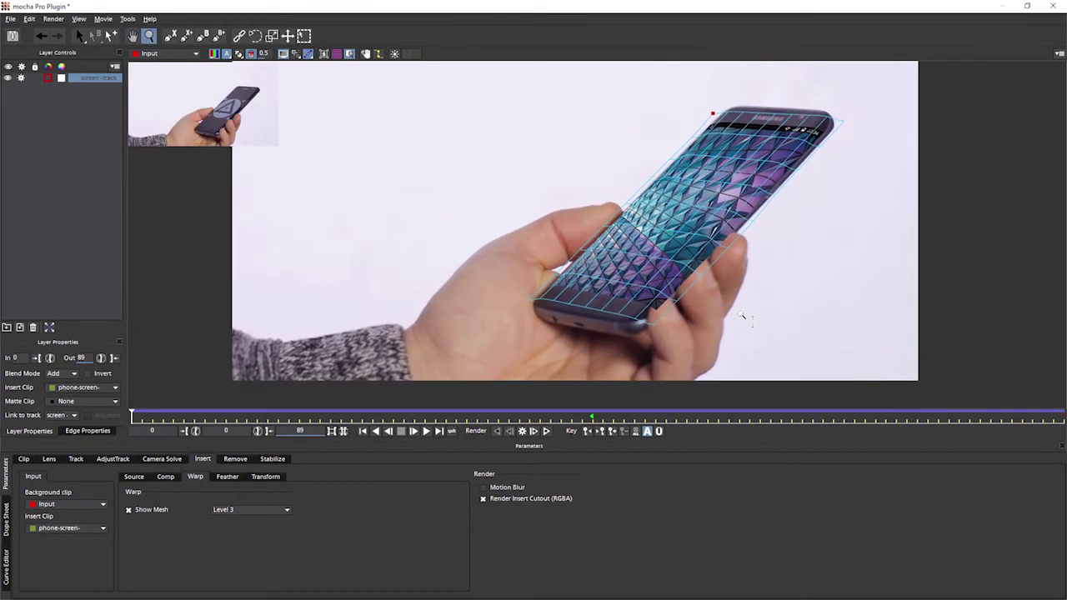
pyautogui.click(128, 510)
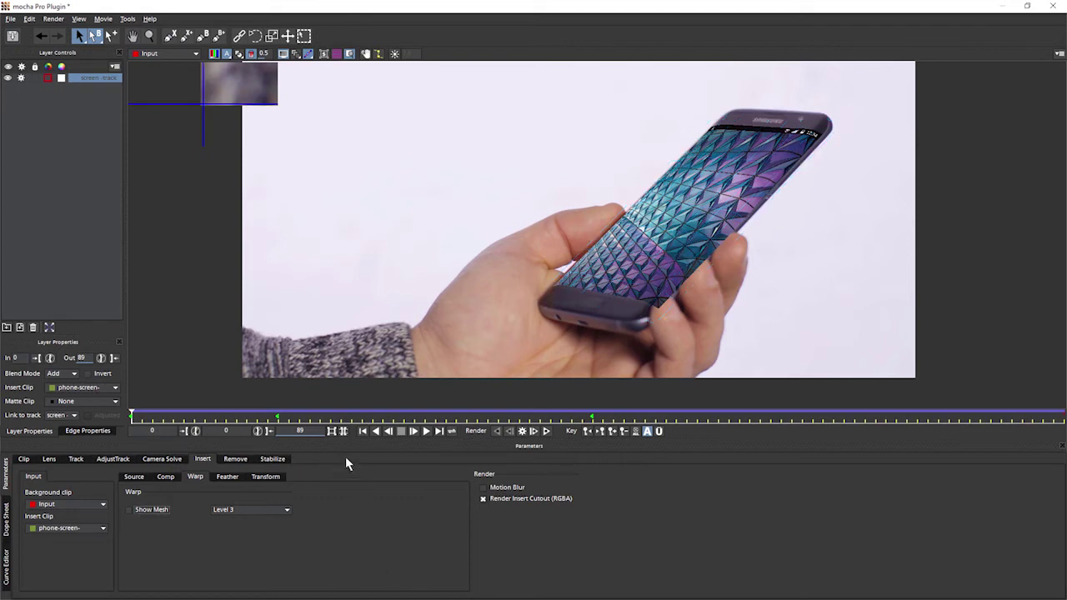
pyautogui.click(427, 432)
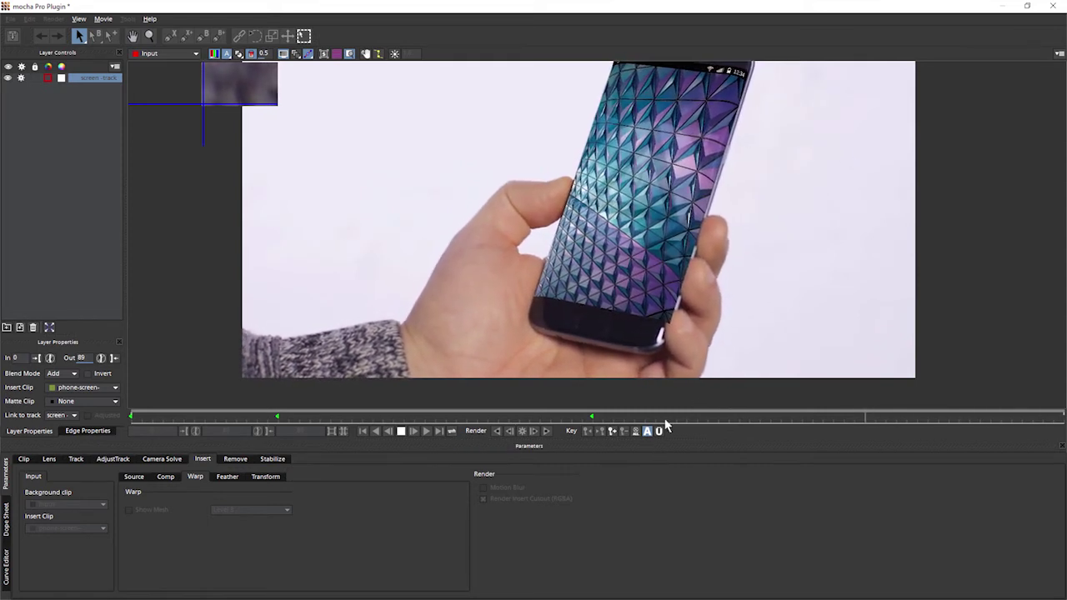
pyautogui.click(400, 431)
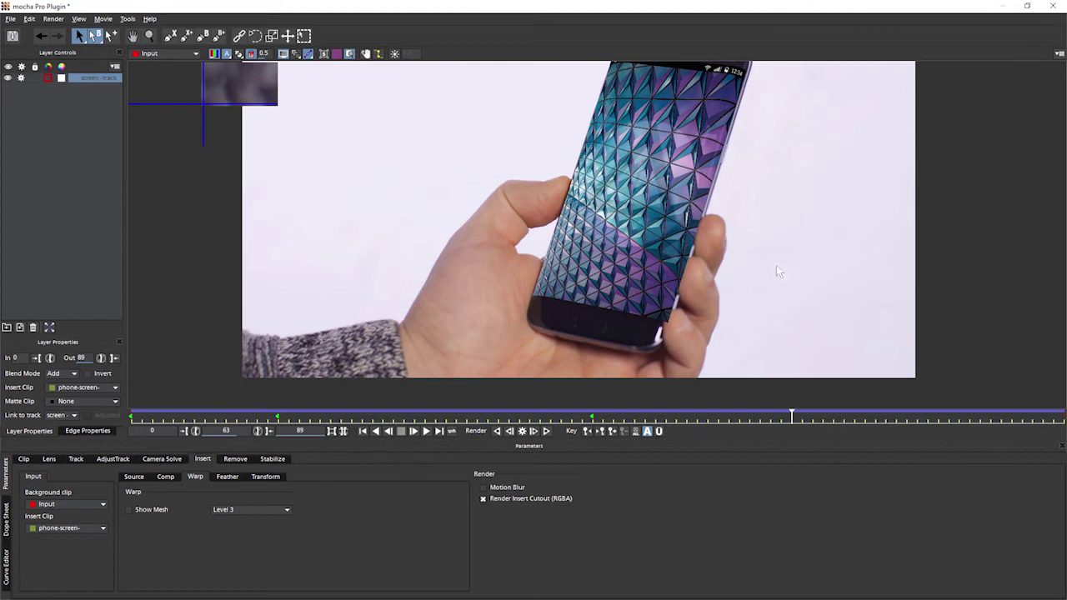
pyautogui.press('x')
pyautogui.moveTo(776, 265); pyautogui.dragTo(686, 311)
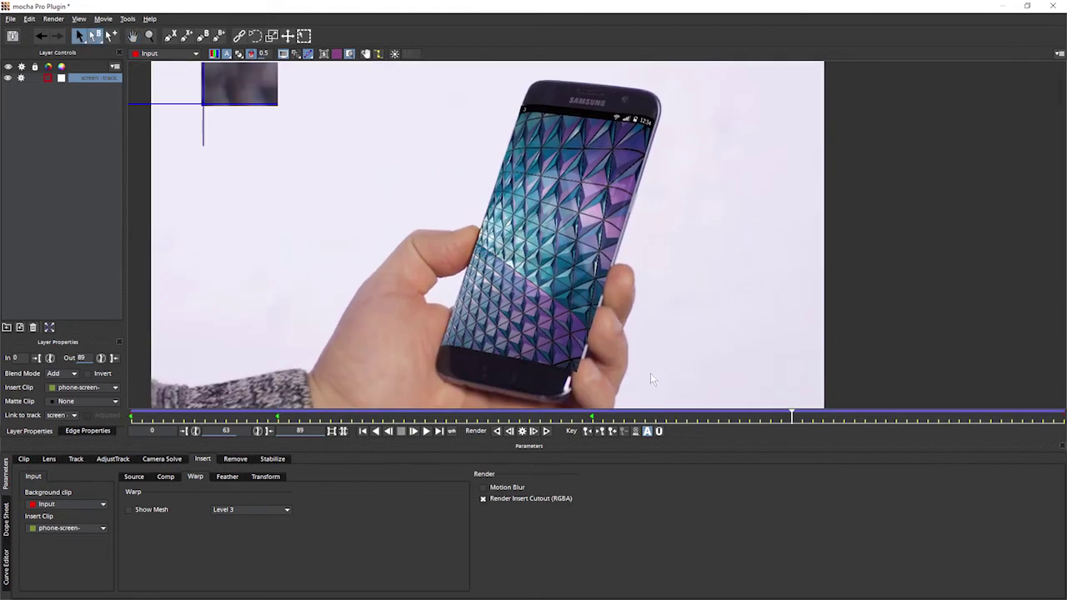
# Jump back to the keyframe at frame 44, lock the insert's edge feather values together and set them to 0.03
pyautogui.click(588, 431)
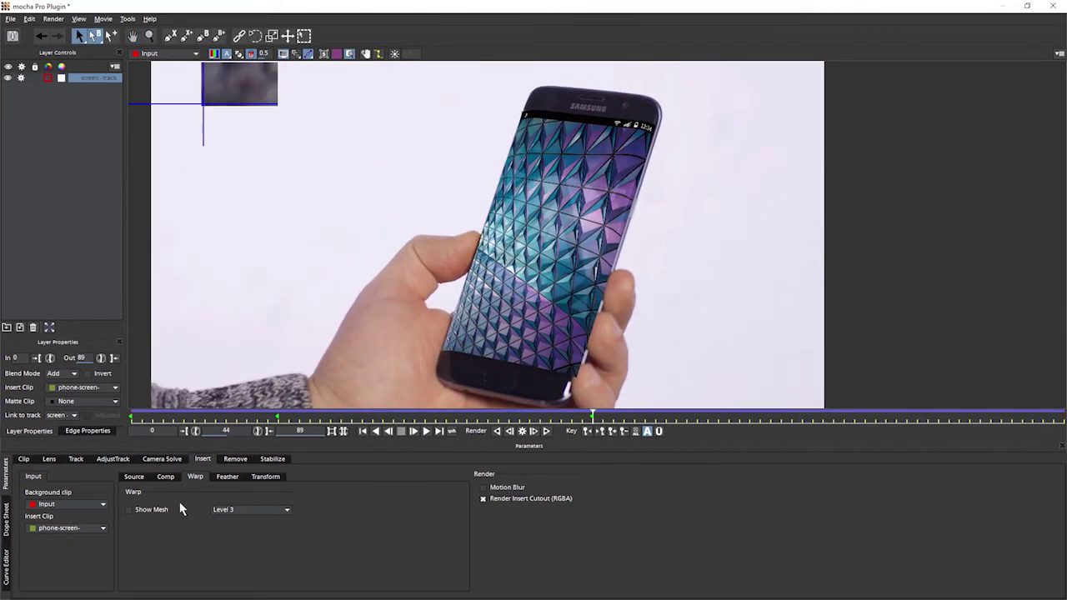
pyautogui.click(228, 480)
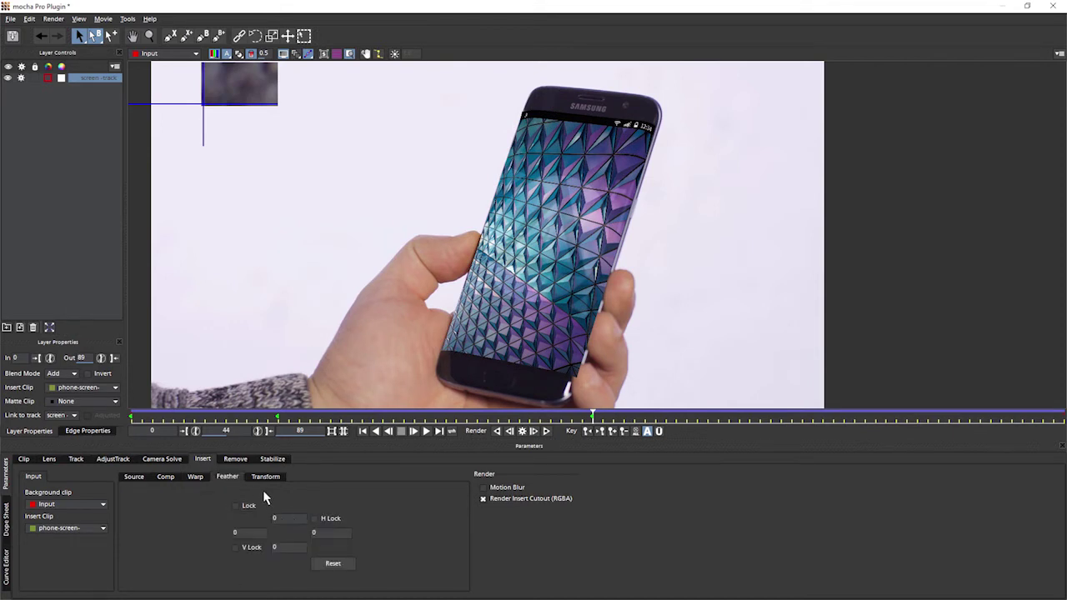
pyautogui.click(243, 507)
pyautogui.moveTo(281, 518); pyautogui.dragTo(324, 518)
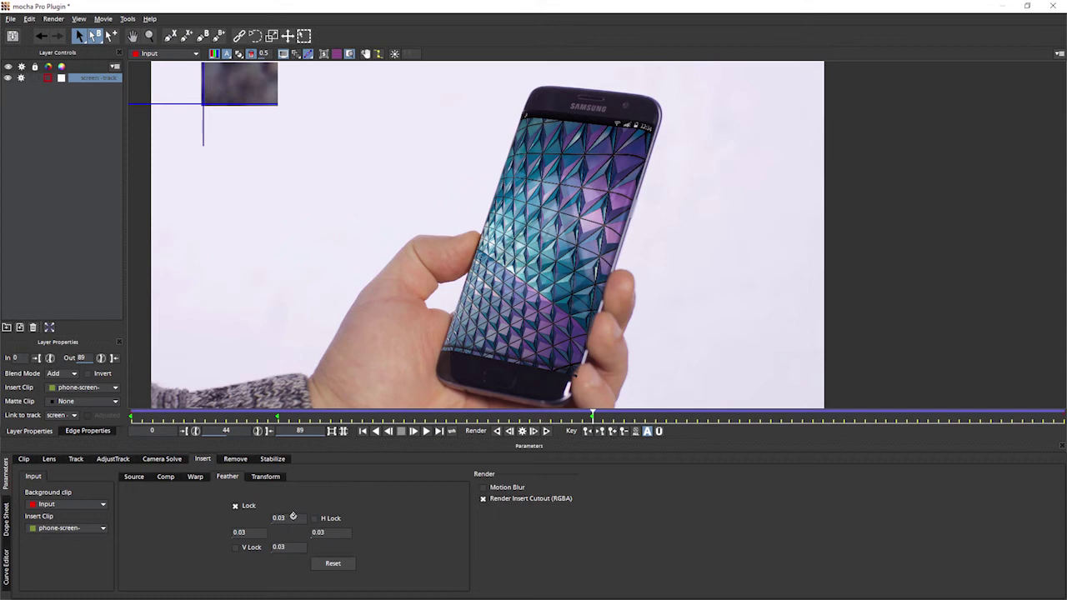
# Lower the locked edge feather of the insert to 0.02 on all sides and render the current frame
pyautogui.moveTo(293, 516)
pyautogui.mouseDown()
pyautogui.moveTo(263, 511)
pyautogui.moveTo(277, 510)
pyautogui.mouseUp()
pyautogui.click(523, 431)
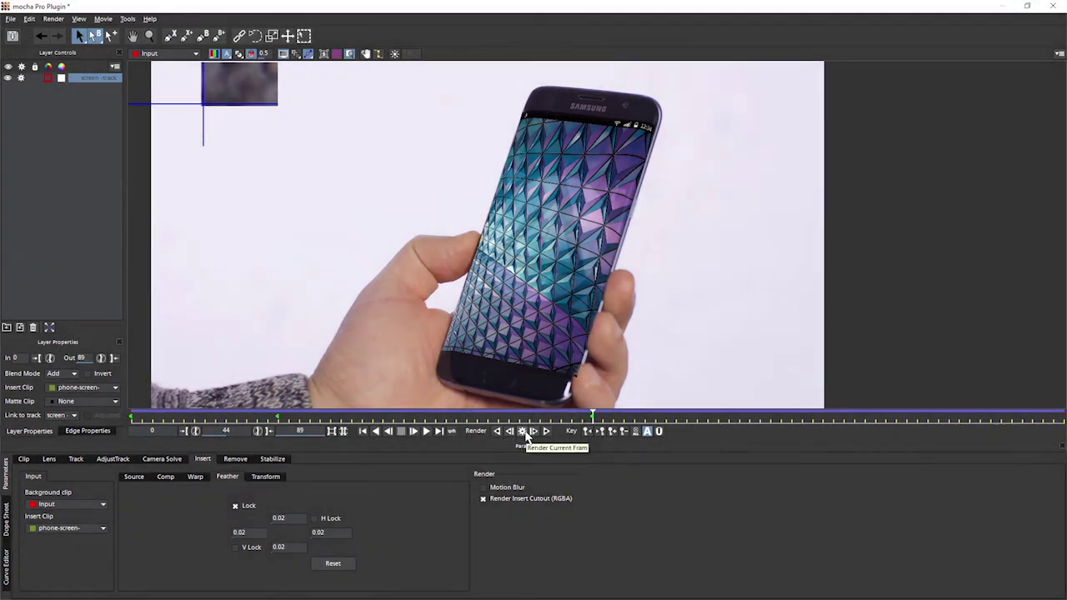
pyautogui.click(522, 430)
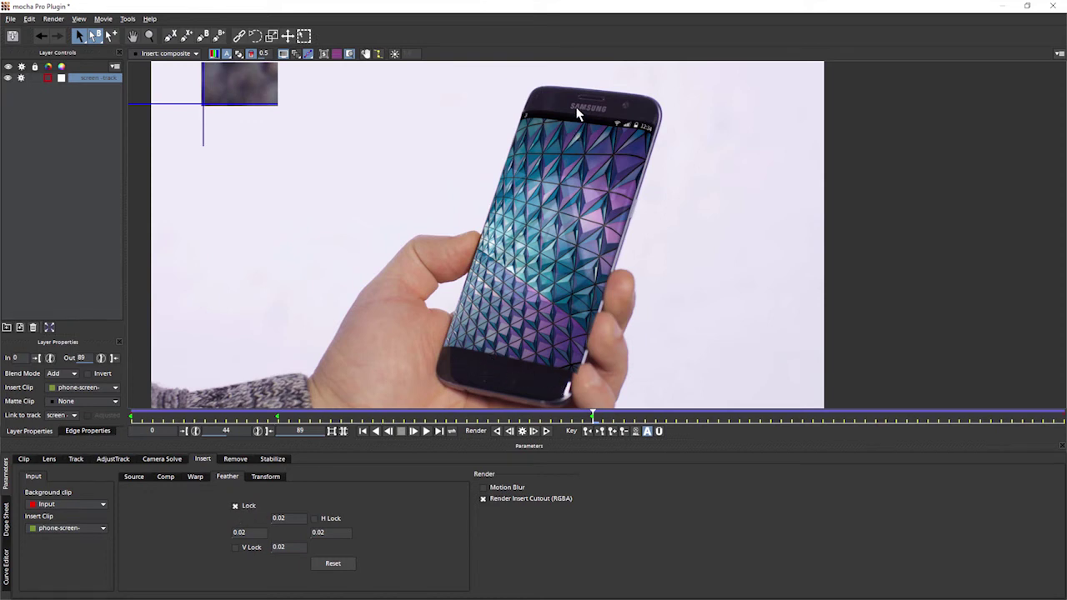
# Unlock the edge feathers, lock only the horizontal pair, set it to 0.03 and render the current frame
pyautogui.click(235, 506)
pyautogui.moveTo(325, 533); pyautogui.dragTo(338, 535)
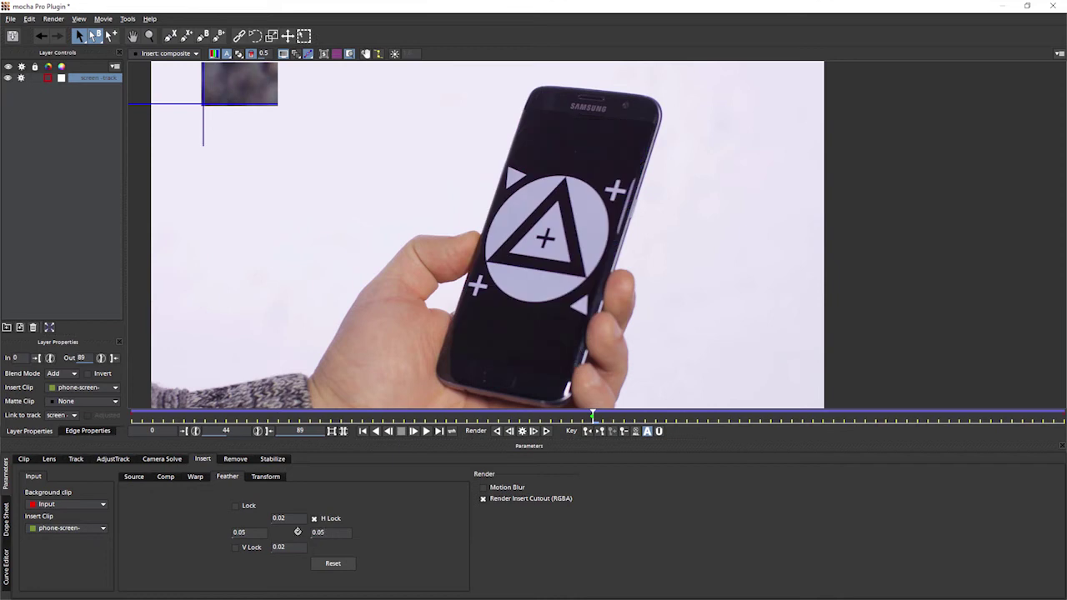
pyautogui.click(297, 544)
pyautogui.click(523, 431)
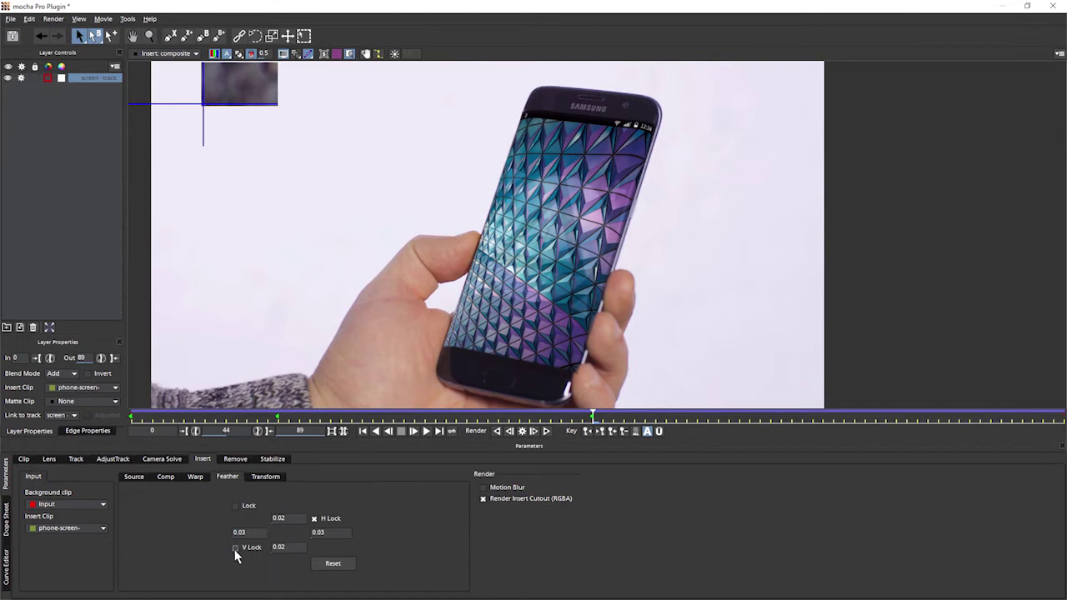
# Release the horizontal feather lock, lock all edges together again and set the feather to 0.02
pyautogui.click(314, 519)
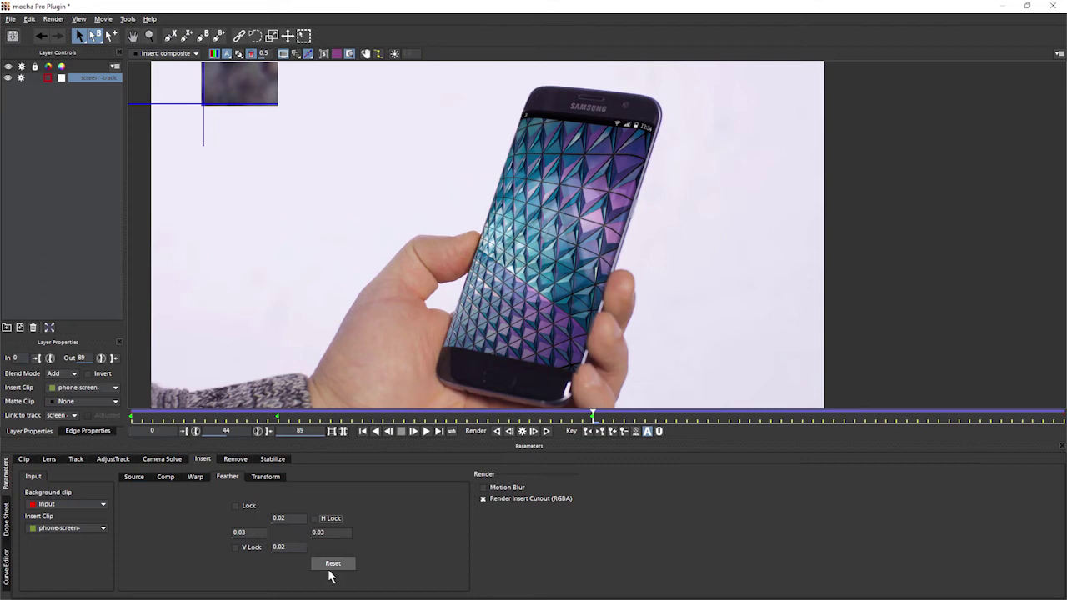
pyautogui.click(236, 505)
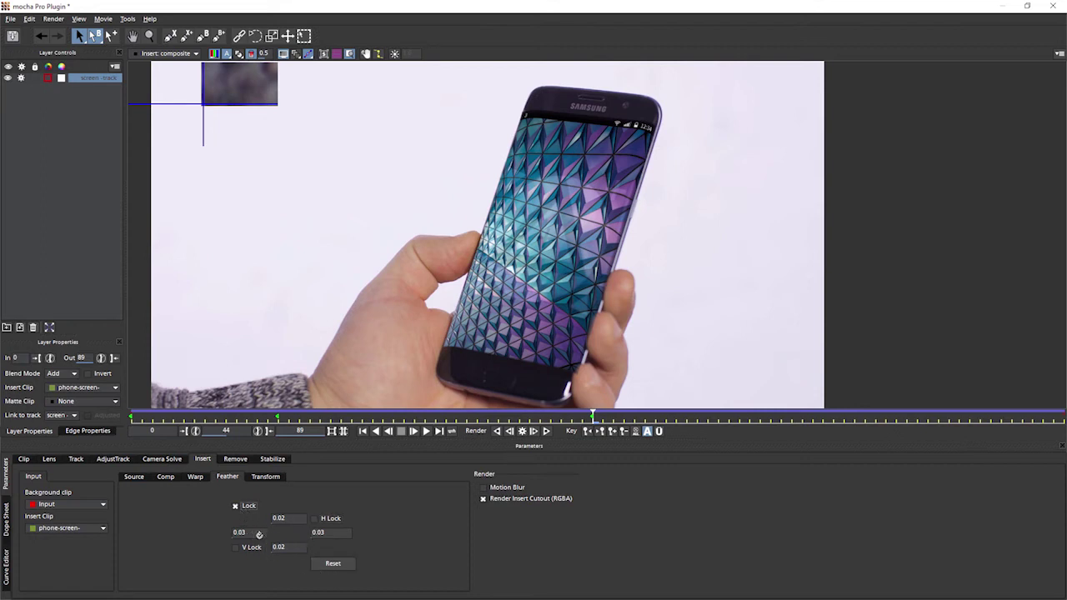
pyautogui.moveTo(258, 534)
pyautogui.mouseDown()
pyautogui.moveTo(232, 520)
pyautogui.moveTo(243, 521)
pyautogui.mouseUp()
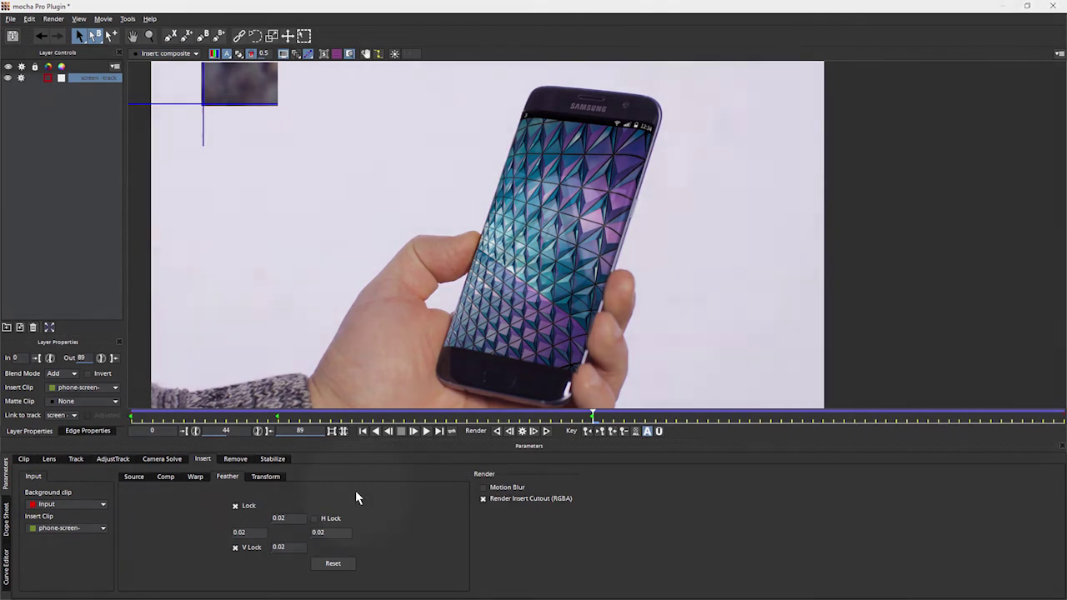
# Enable motion blur for the insert render, with the RGBA insert cutout kept on, and render the current frame
pyautogui.click(483, 488)
pyautogui.click(482, 499)
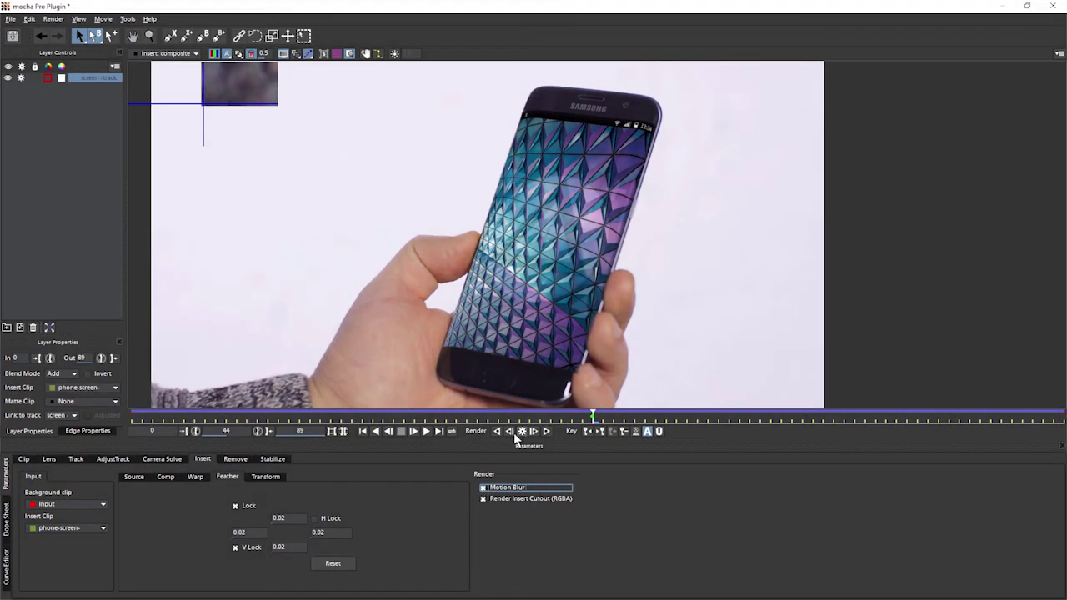
pyautogui.click(522, 431)
# Go to frame 3, show the selected layer in the viewer and render that frame with motion blur
pyautogui.moveTo(592, 415); pyautogui.dragTo(158, 409)
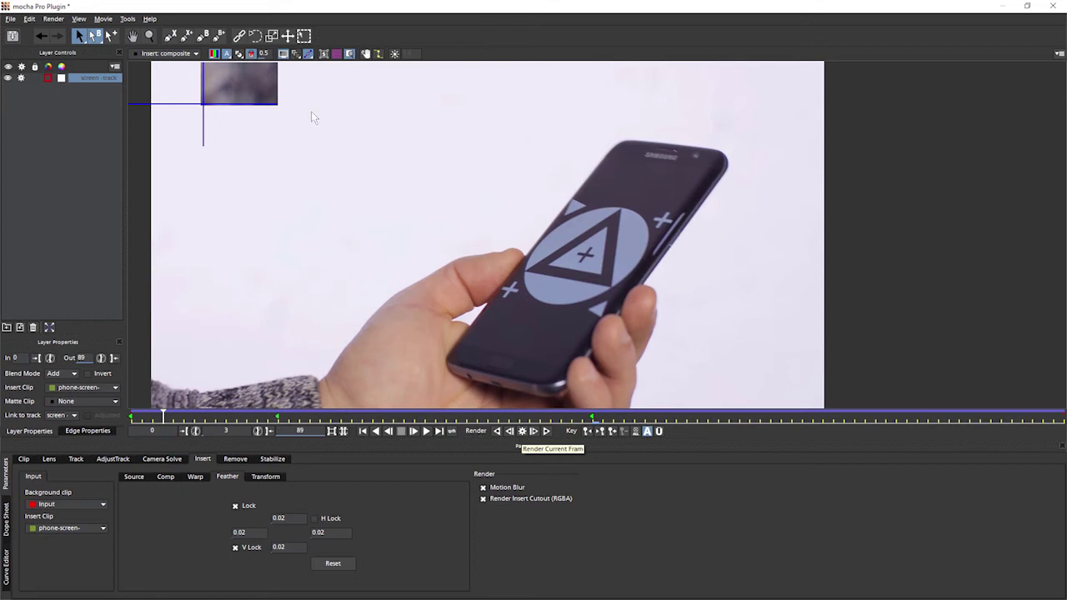
pyautogui.click(187, 55)
pyautogui.click(171, 64)
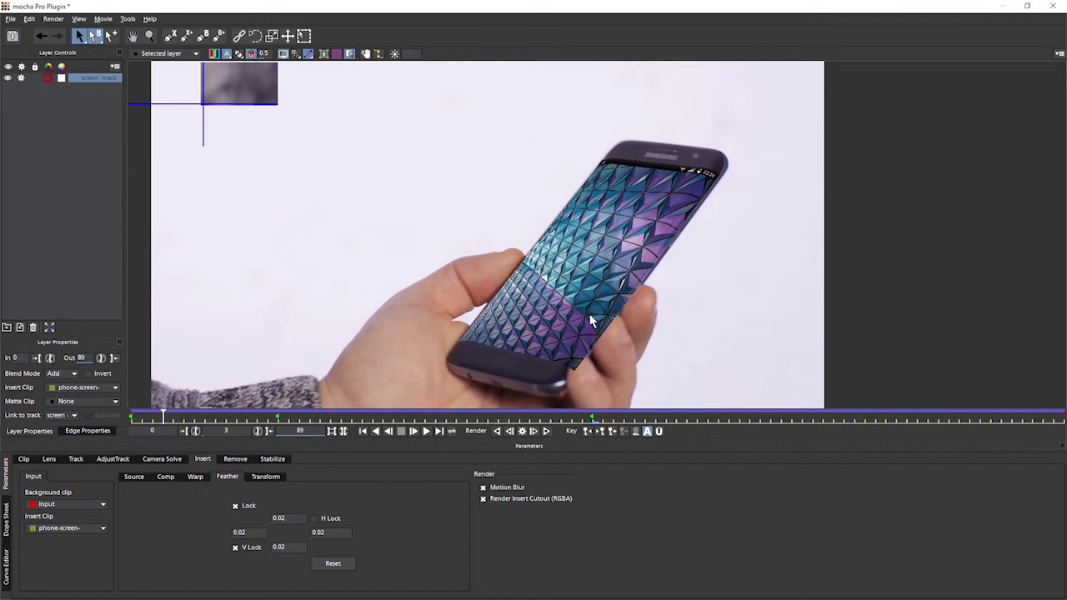
pyautogui.click(522, 432)
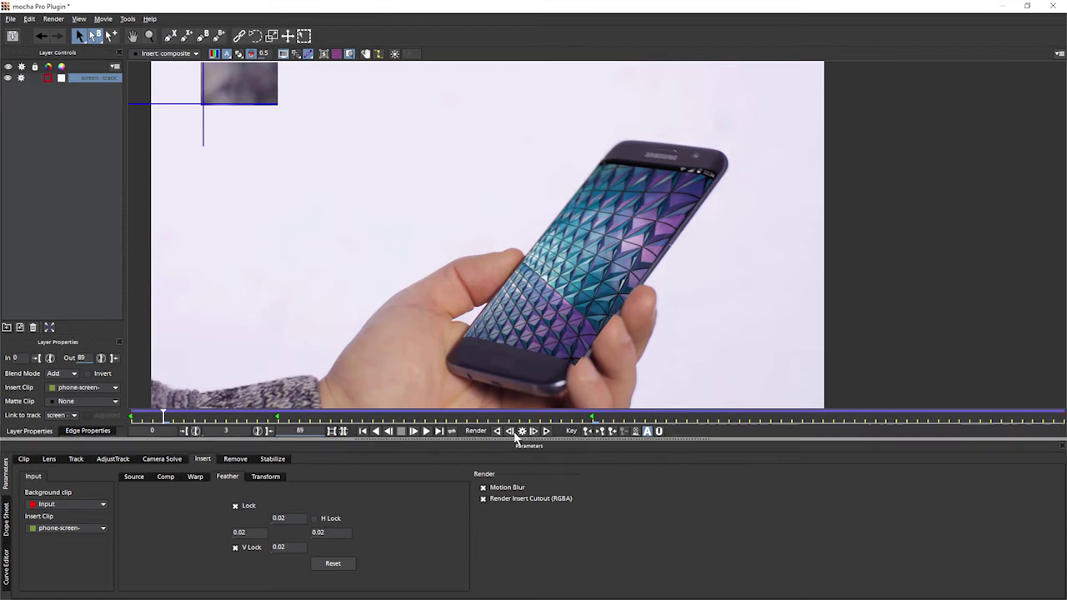
# Render the insert forward from frame 3 to the end of the clip, then backward from frame 3 to frame 0
pyautogui.click(546, 432)
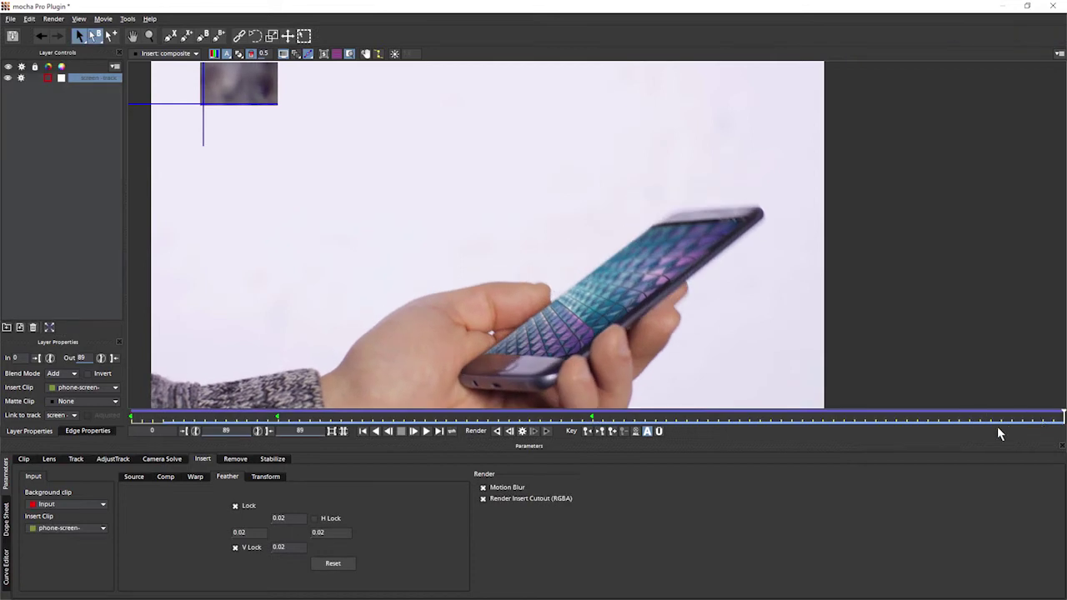
pyautogui.moveTo(1062, 415); pyautogui.dragTo(140, 431)
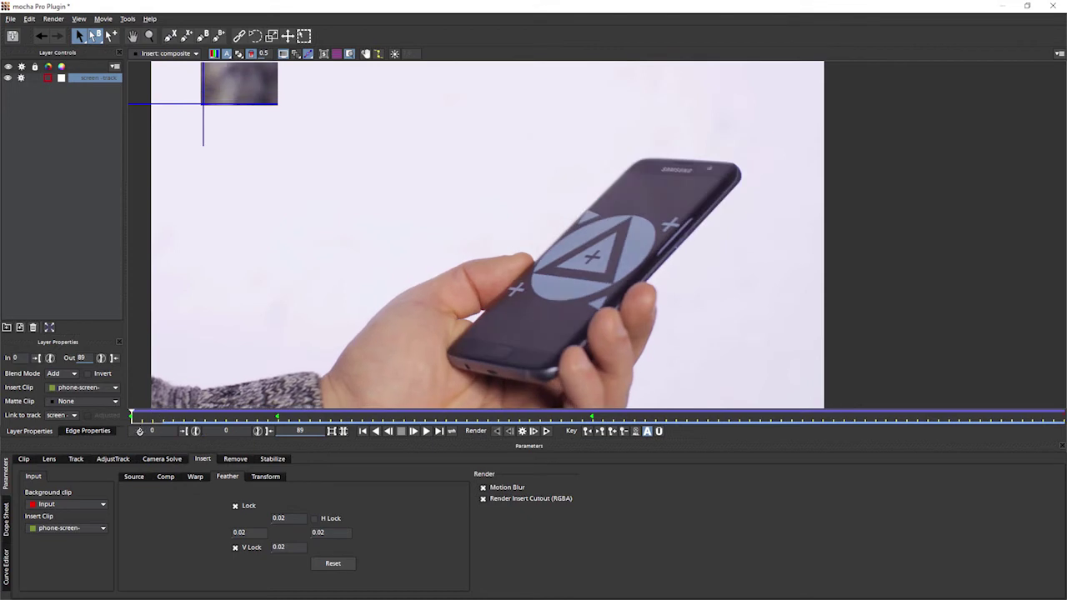
pyautogui.click(165, 421)
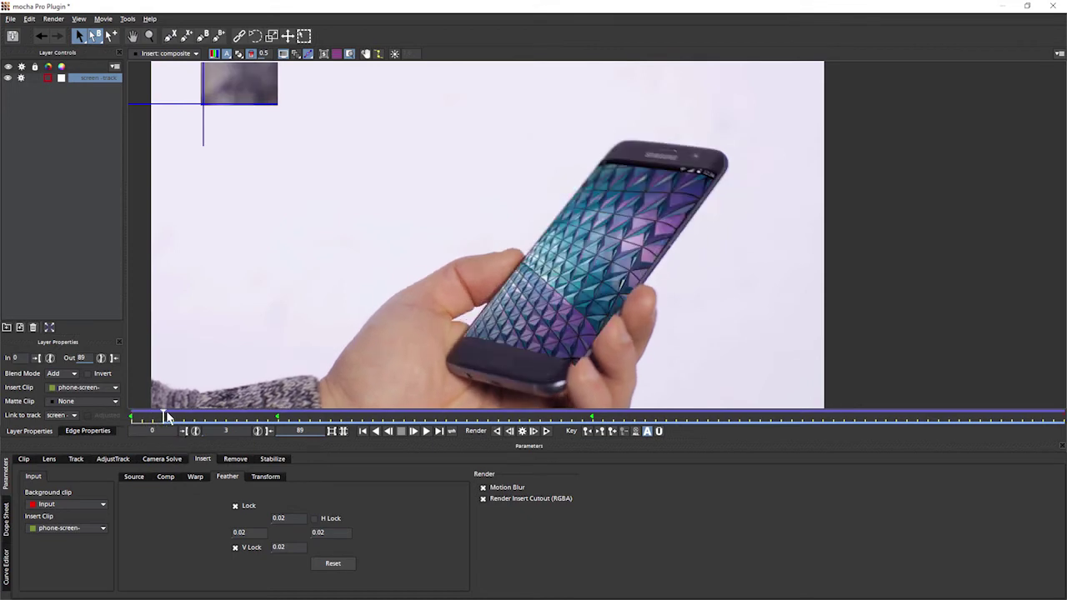
pyautogui.click(497, 433)
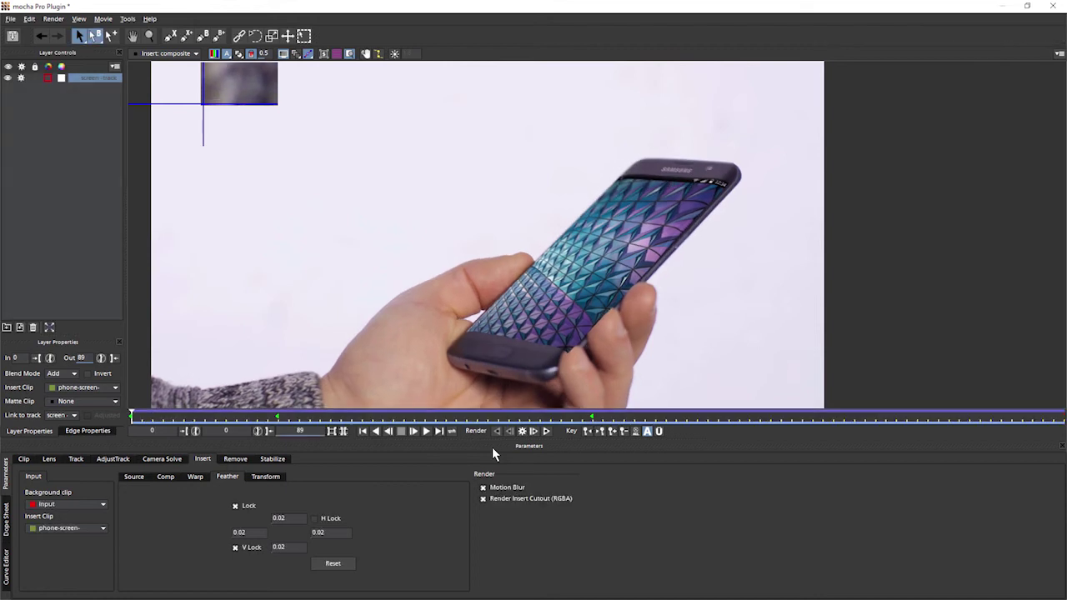
# Play the rendered composite and scrub through its last frames to check the motion-blurred insert
pyautogui.click(424, 433)
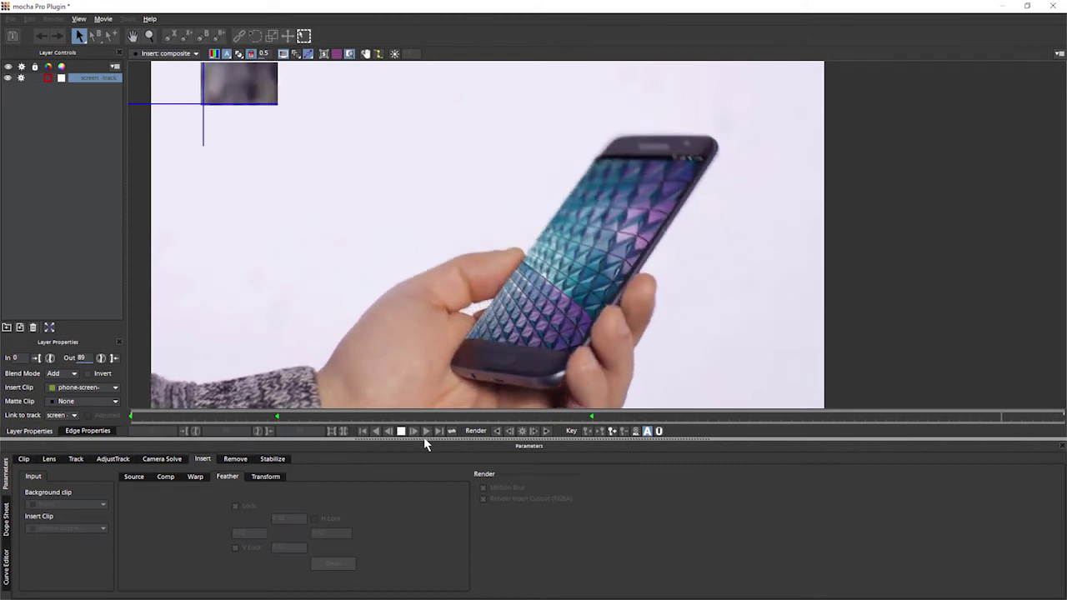
pyautogui.press('space')
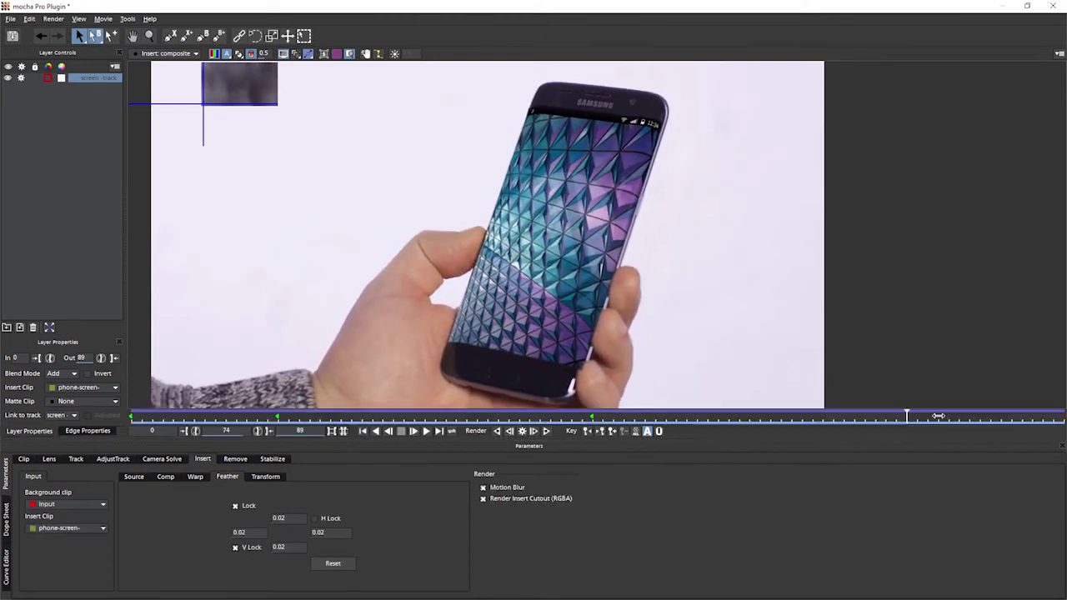
pyautogui.moveTo(937, 415); pyautogui.dragTo(1032, 421)
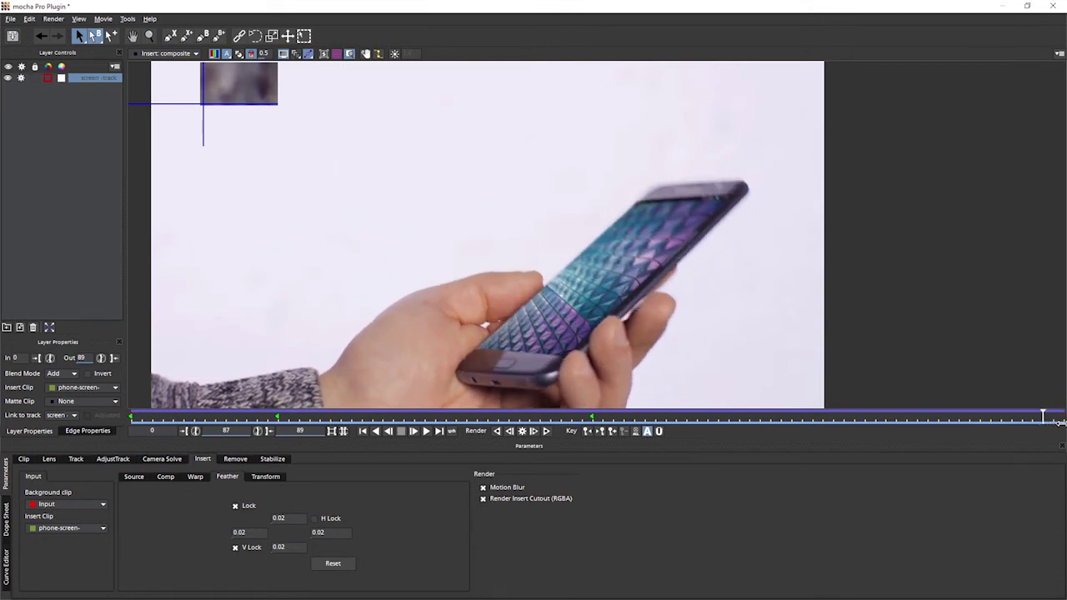
# Open the insert's transform offset settings, show the selected layer in the viewer and go to frame 44
pyautogui.click(265, 476)
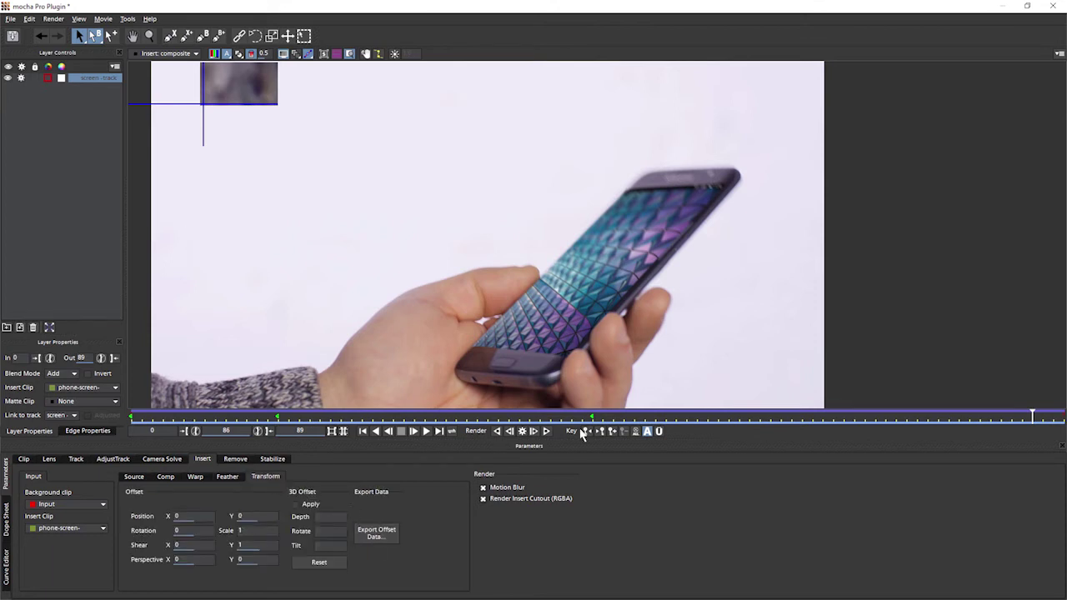
pyautogui.click(190, 55)
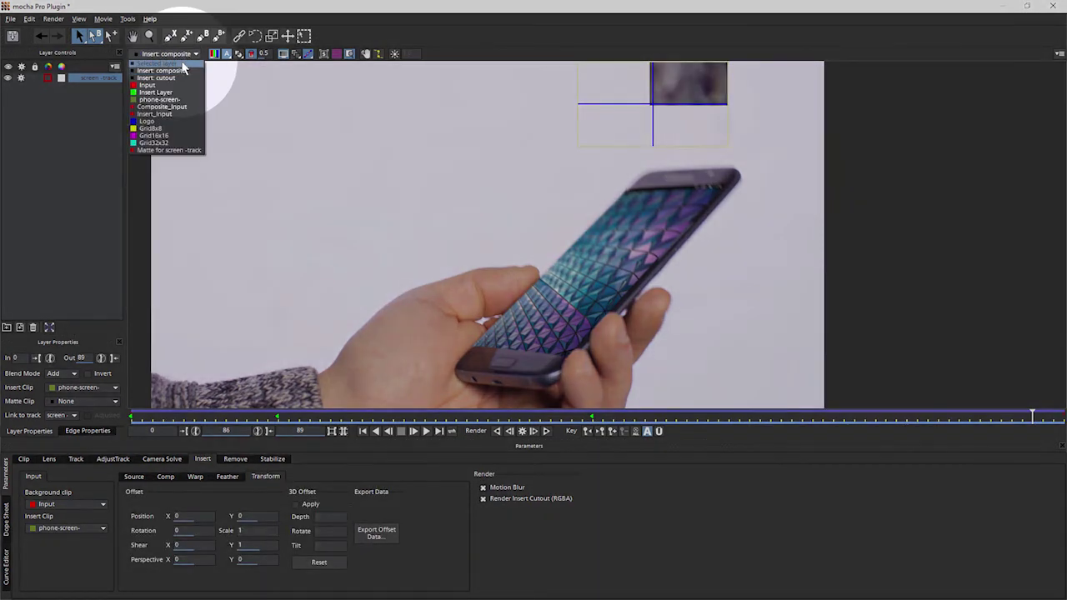
pyautogui.click(183, 66)
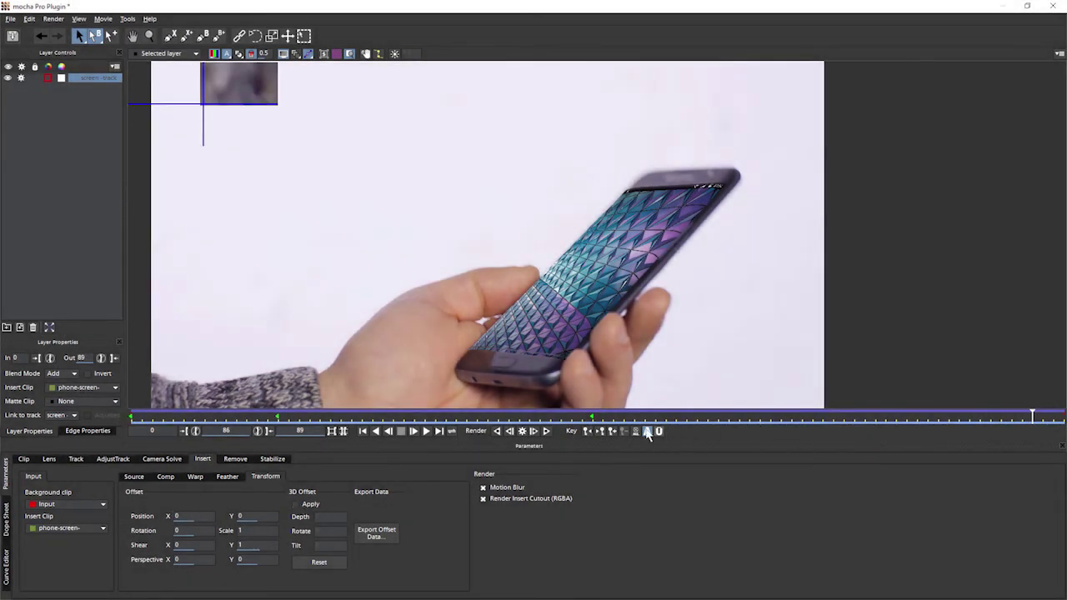
pyautogui.moveTo(621, 417); pyautogui.dragTo(591, 417)
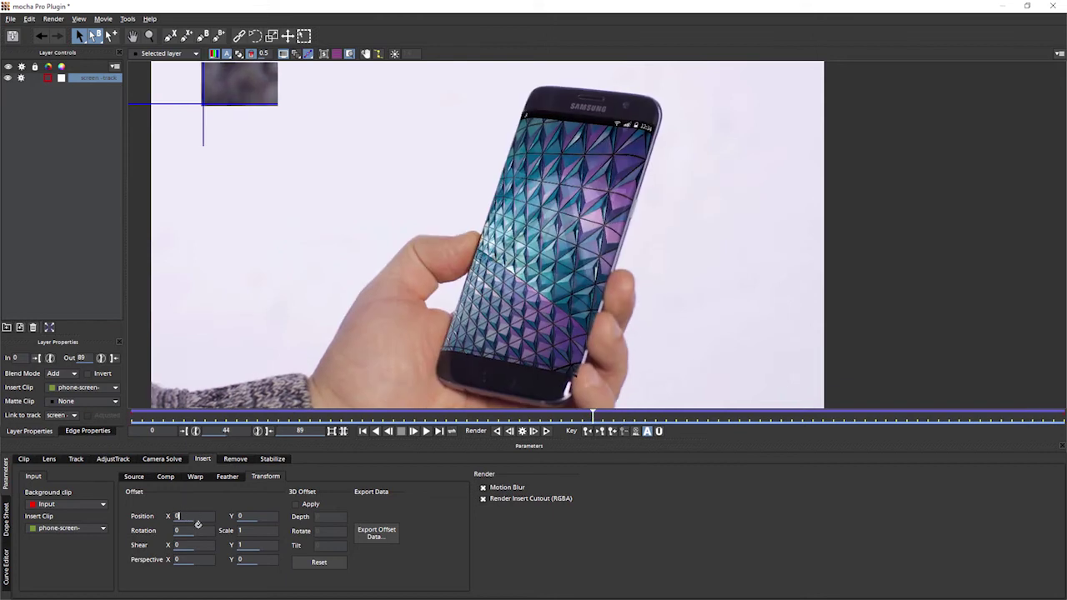
# Try out position and shear offsets on the insert, including a shear X of -2.27, and undo them
pyautogui.moveTo(194, 521)
pyautogui.mouseDown()
pyautogui.moveTo(168, 539)
pyautogui.moveTo(183, 515)
pyautogui.moveTo(198, 522)
pyautogui.moveTo(148, 544)
pyautogui.moveTo(200, 533)
pyautogui.moveTo(180, 531)
pyautogui.moveTo(196, 505)
pyautogui.moveTo(204, 547)
pyautogui.moveTo(155, 555)
pyautogui.moveTo(209, 522)
pyautogui.mouseUp()
pyautogui.hotkey('ctrl', 'z')
pyautogui.hotkey('ctrl', 'z')
pyautogui.hotkey('ctrl', 'z')
pyautogui.hotkey('ctrl', 'z')
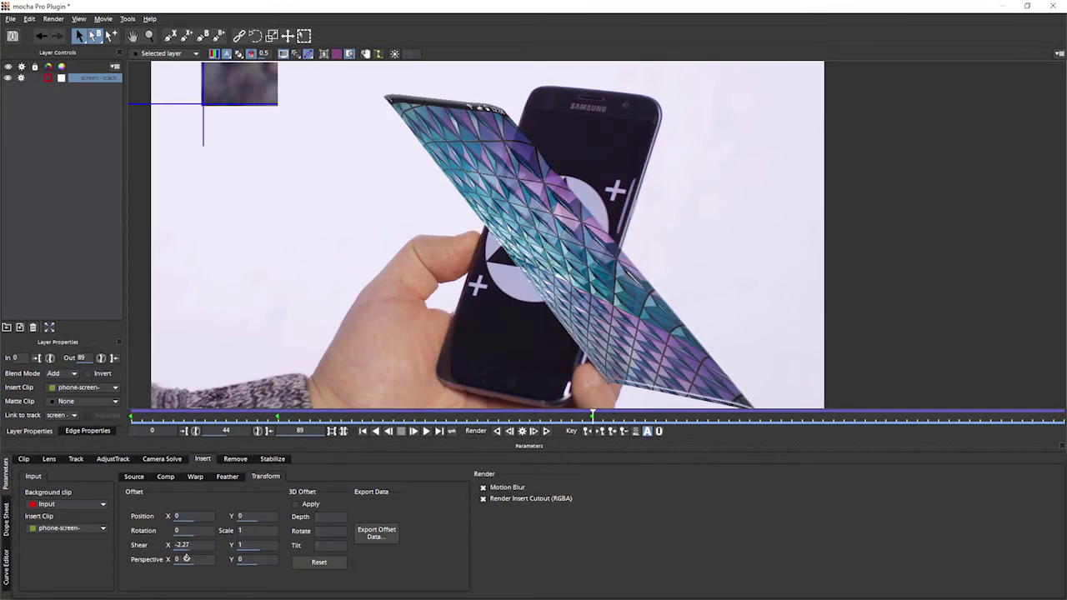
pyautogui.hotkey('ctrl', 'z')
# Try a small X perspective offset on the insert and undo it
pyautogui.moveTo(193, 562); pyautogui.dragTo(143, 575)
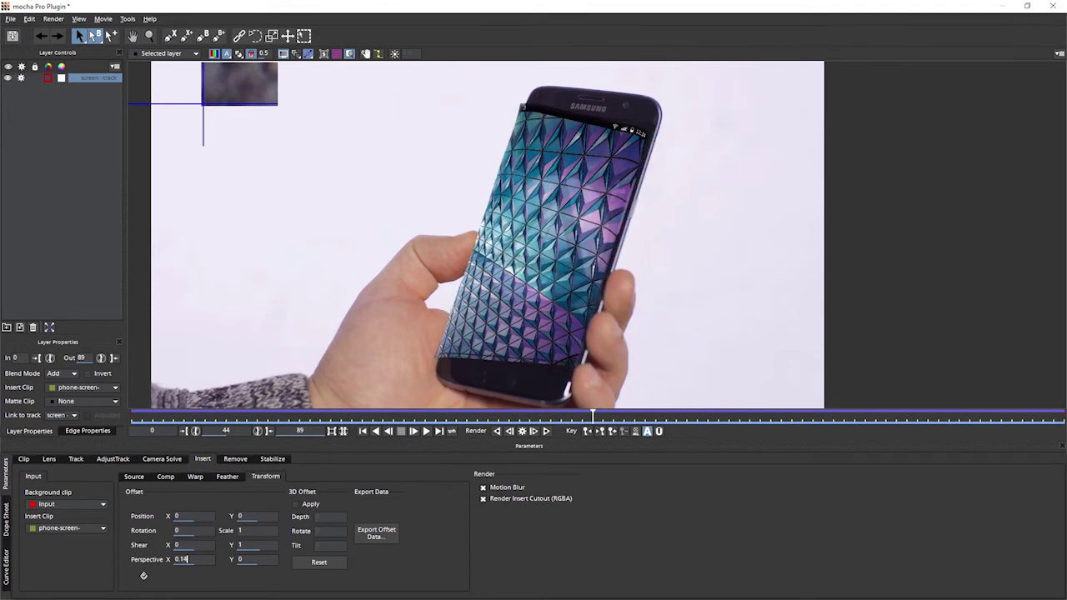
pyautogui.hotkey('ctrl', 'z')
pyautogui.hotkey('ctrl', 'z')
pyautogui.hotkey('ctrl', 'z')
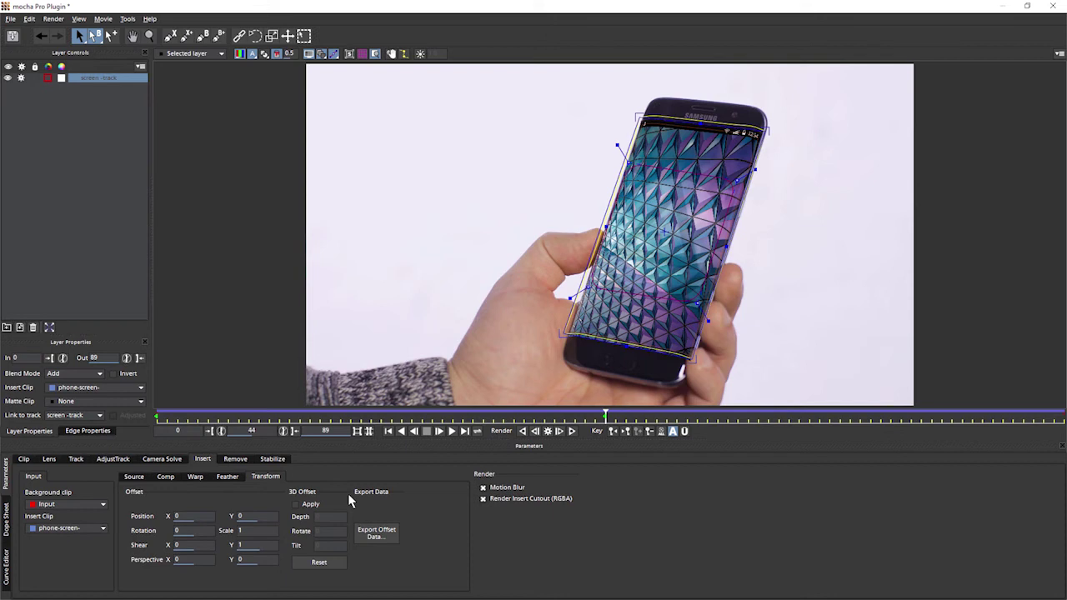
# Open the offset data export, select the After Effects Corner Pin [supports motion blur] format and close the export dialog
pyautogui.click(395, 543)
pyautogui.click(466, 289)
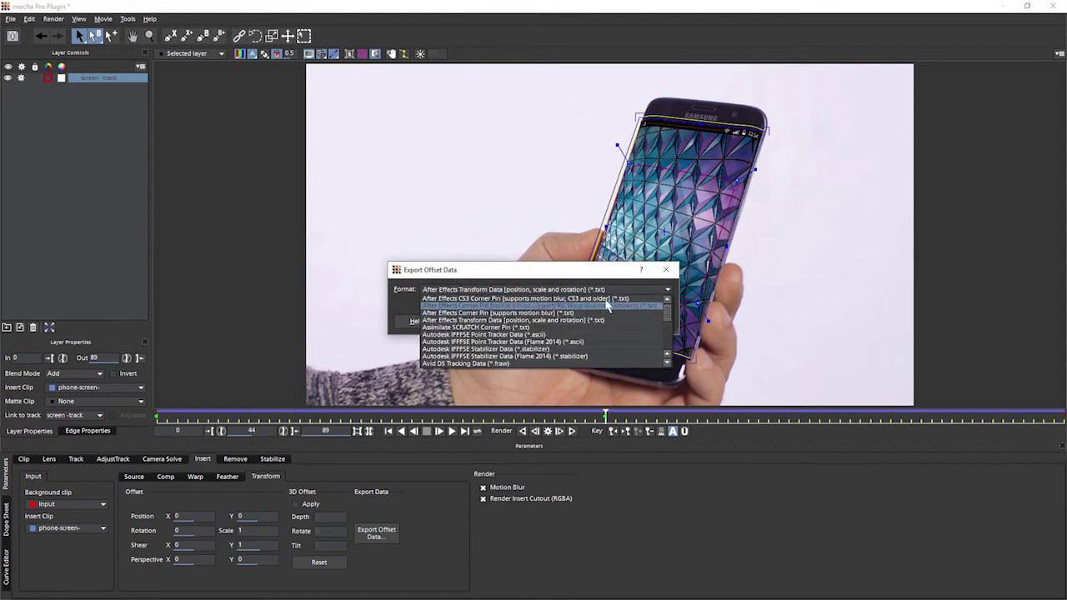
pyautogui.click(605, 314)
pyautogui.click(655, 325)
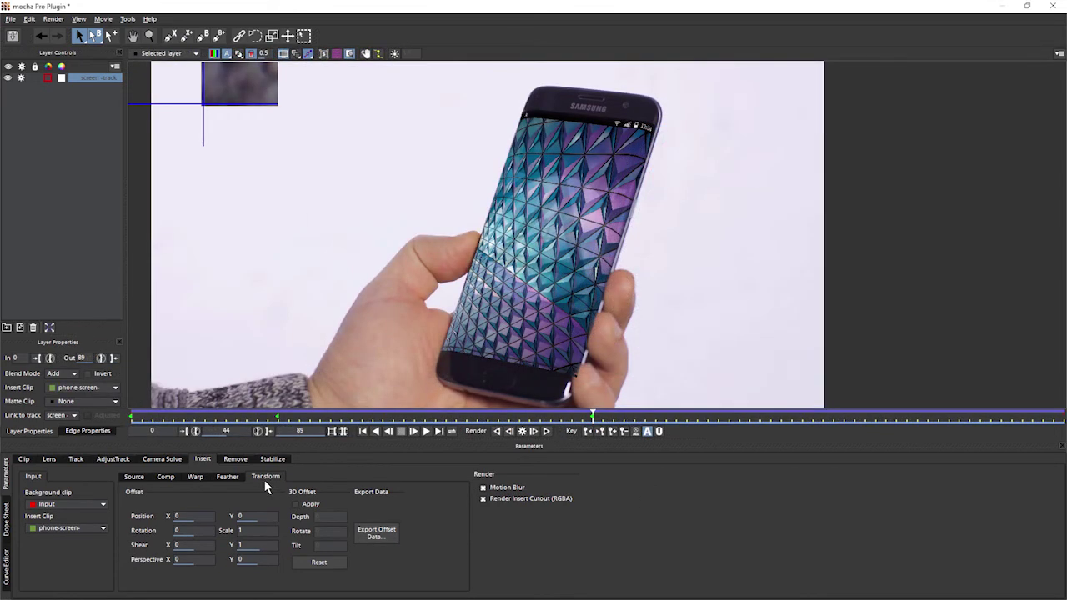
# Open the insert's Comp blend settings, stop the composite playback and inspect the rendered result at frame 21
pyautogui.click(221, 476)
pyautogui.click(165, 476)
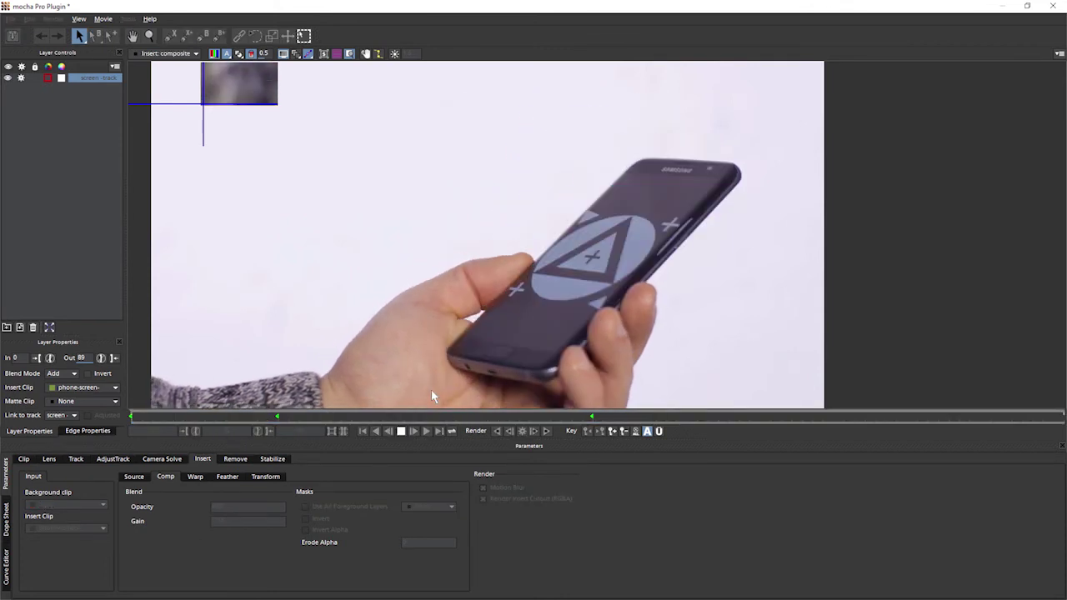
pyautogui.press('space')
pyautogui.click(351, 418)
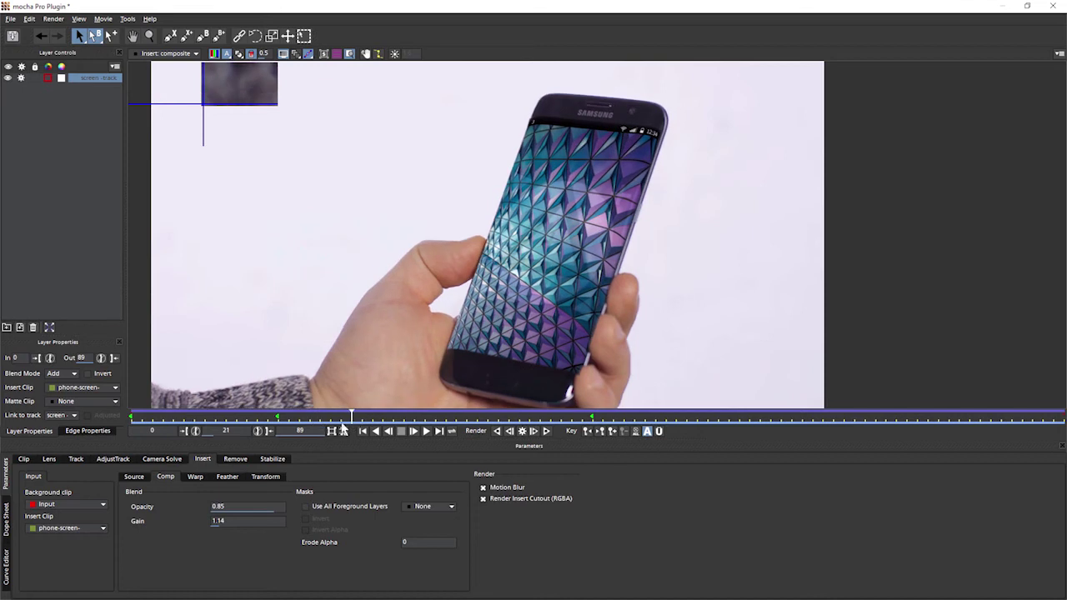
# Return to frame 0 and render the insert composite for that frame
pyautogui.moveTo(350, 416); pyautogui.dragTo(117, 415)
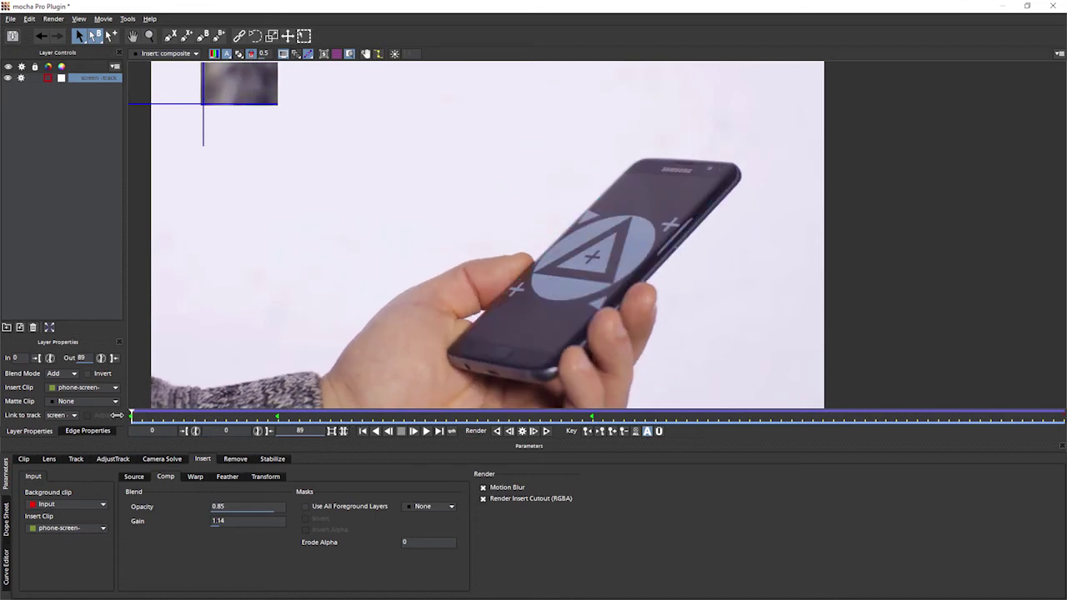
pyautogui.click(522, 431)
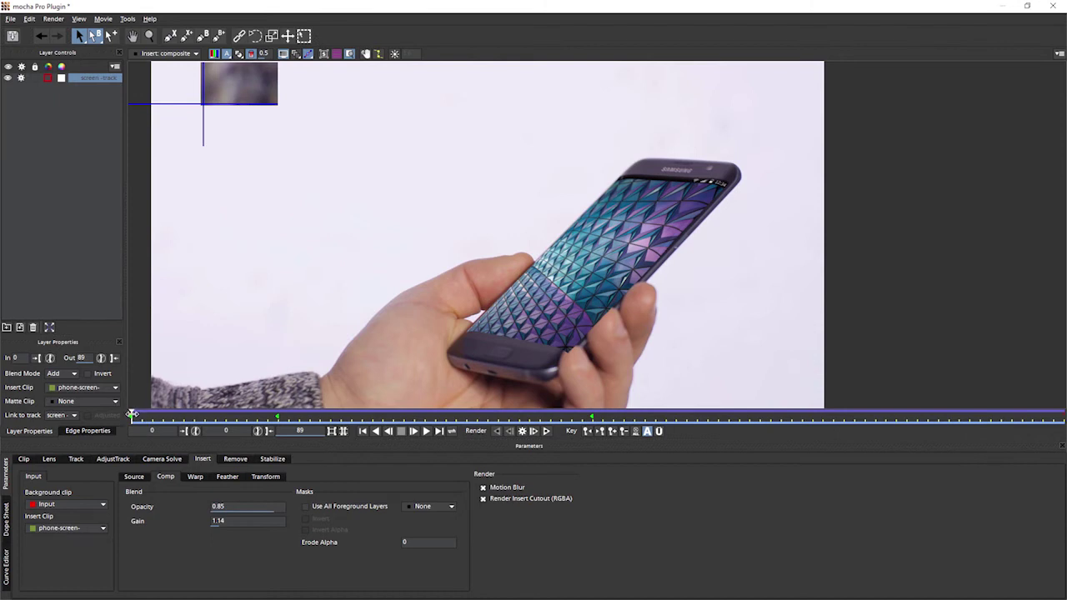
pyautogui.moveTo(132, 415)
pyautogui.mouseDown()
pyautogui.moveTo(166, 416)
pyautogui.moveTo(132, 416)
pyautogui.mouseUp()
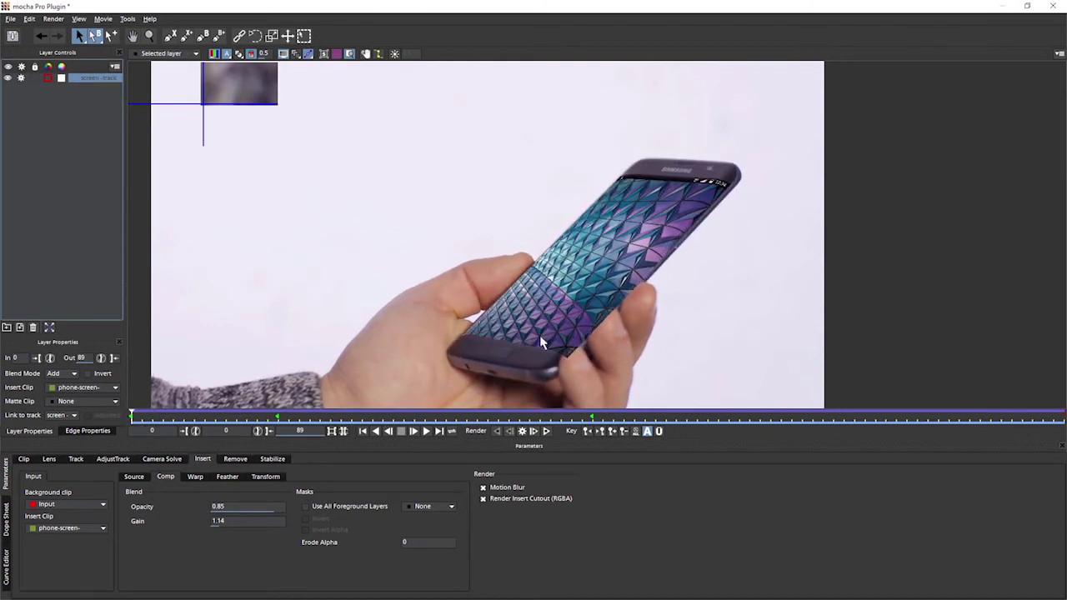
# Switch processing of the screen-track layer off and back on to compare the insert, and open the Track module
pyautogui.click(21, 78)
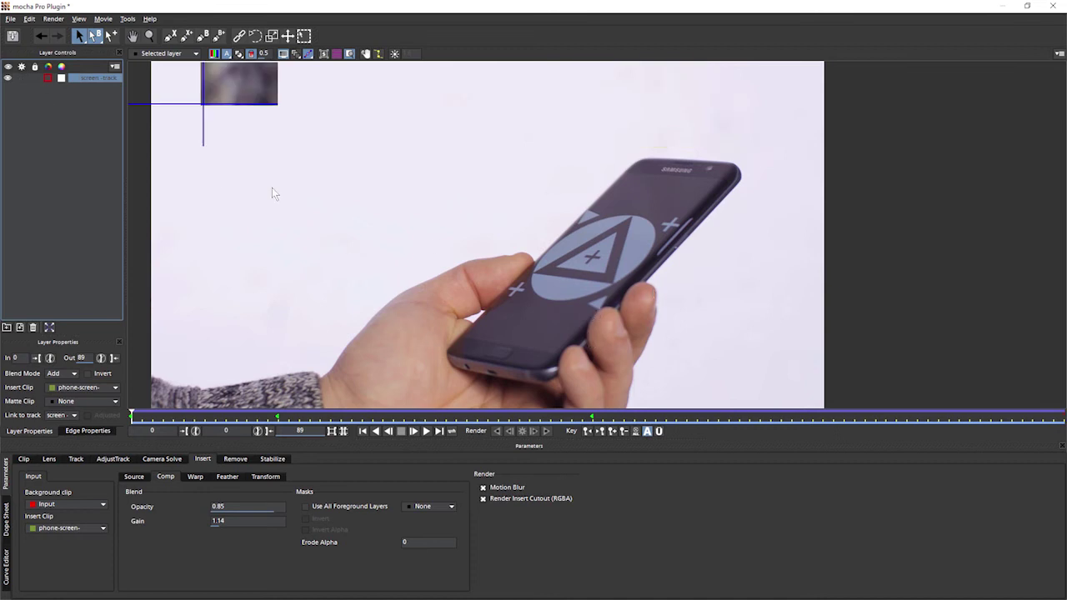
pyautogui.click(22, 79)
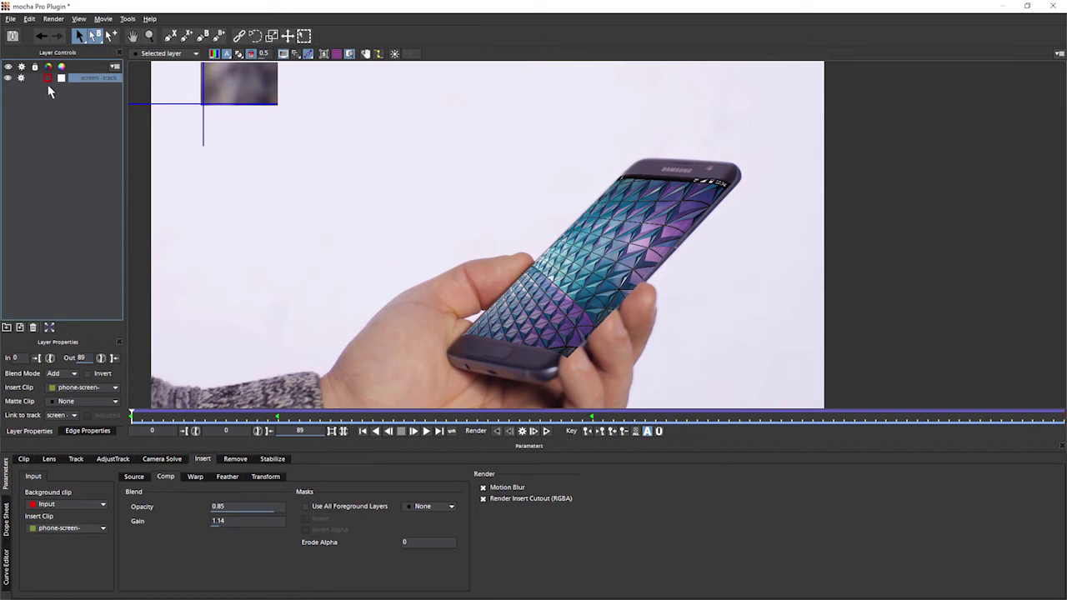
pyautogui.click(86, 461)
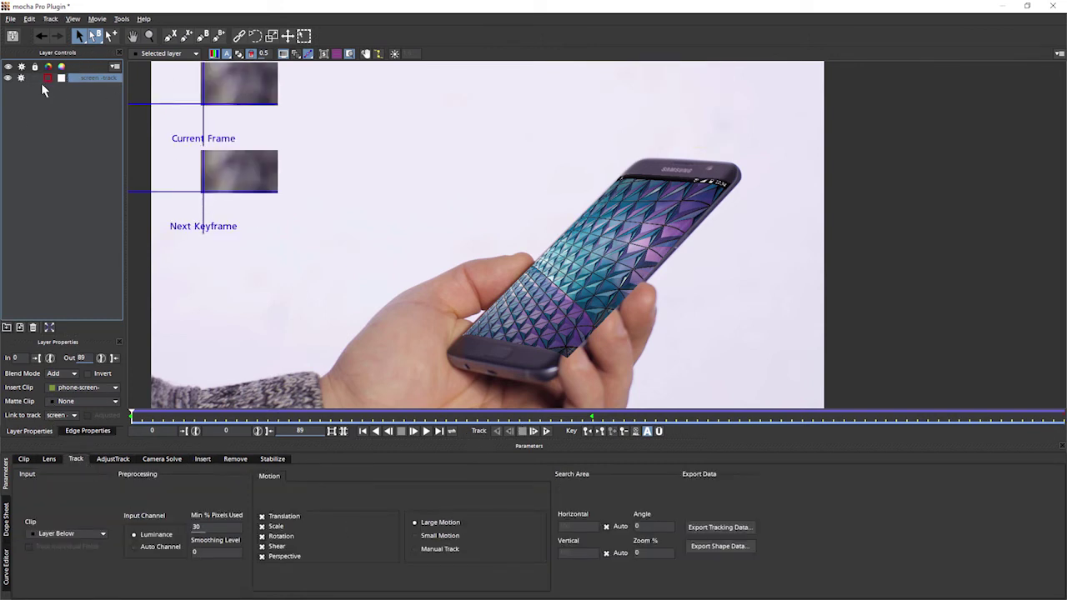
# Turn off processing for the screen -track layer, set its insert clip to None and lock the layer
pyautogui.click(20, 78)
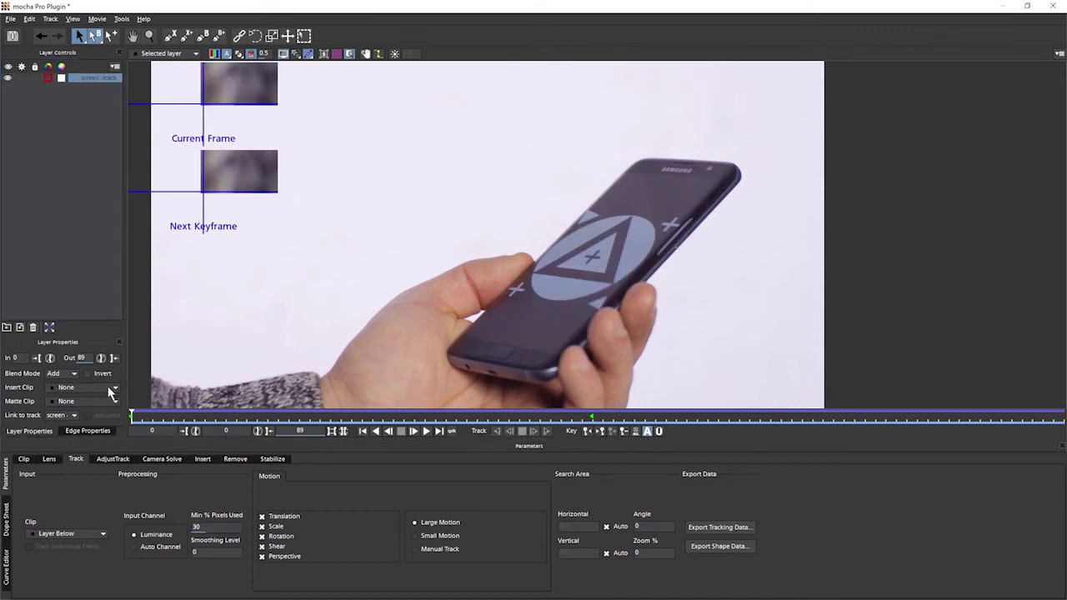
pyautogui.click(114, 388)
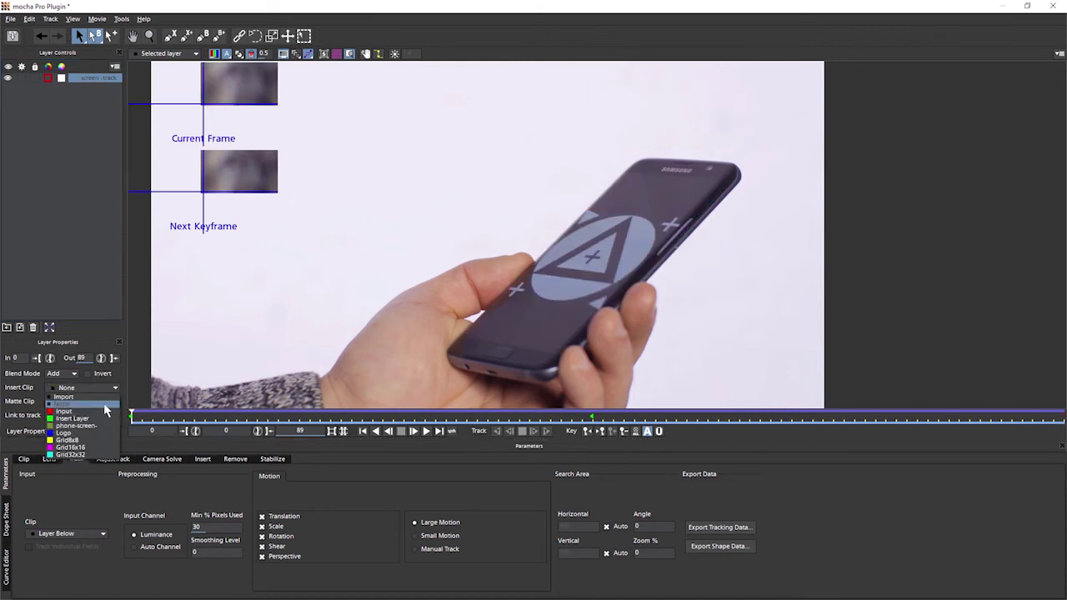
pyautogui.click(105, 404)
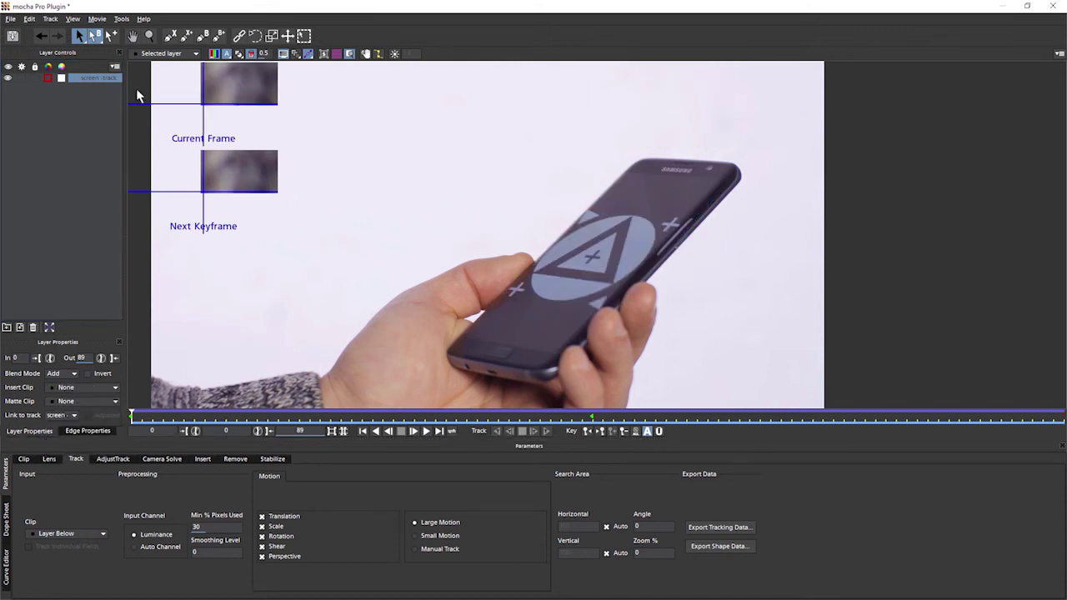
pyautogui.click(41, 97)
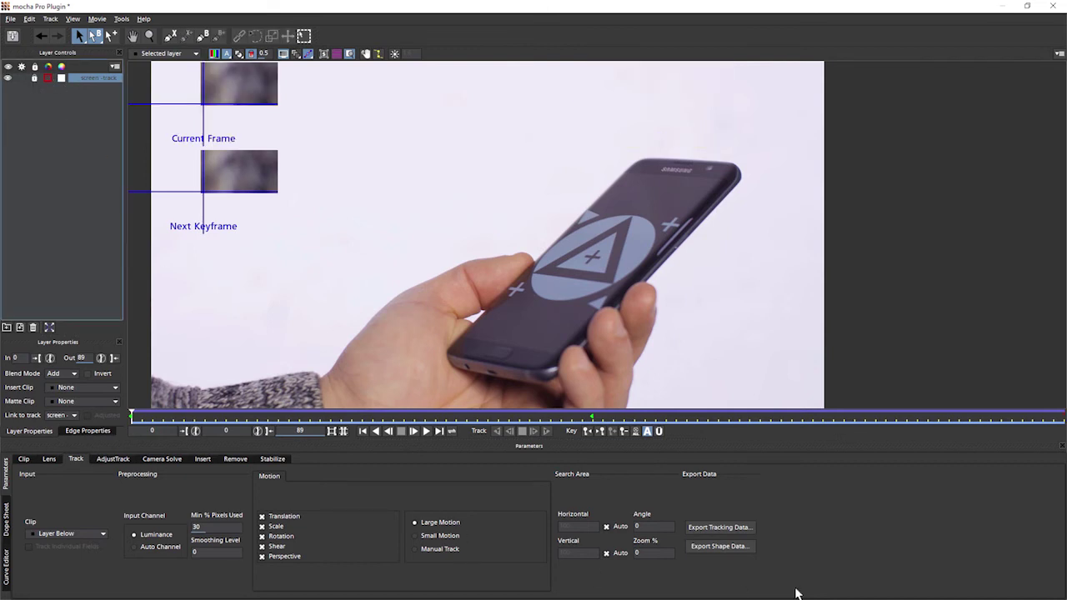
# At frame 32, draw a closed X-spline around the fingertip overlapping the phone's lower edge and adjust its points to the finger's outline
pyautogui.moveTo(217, 416); pyautogui.dragTo(467, 424)
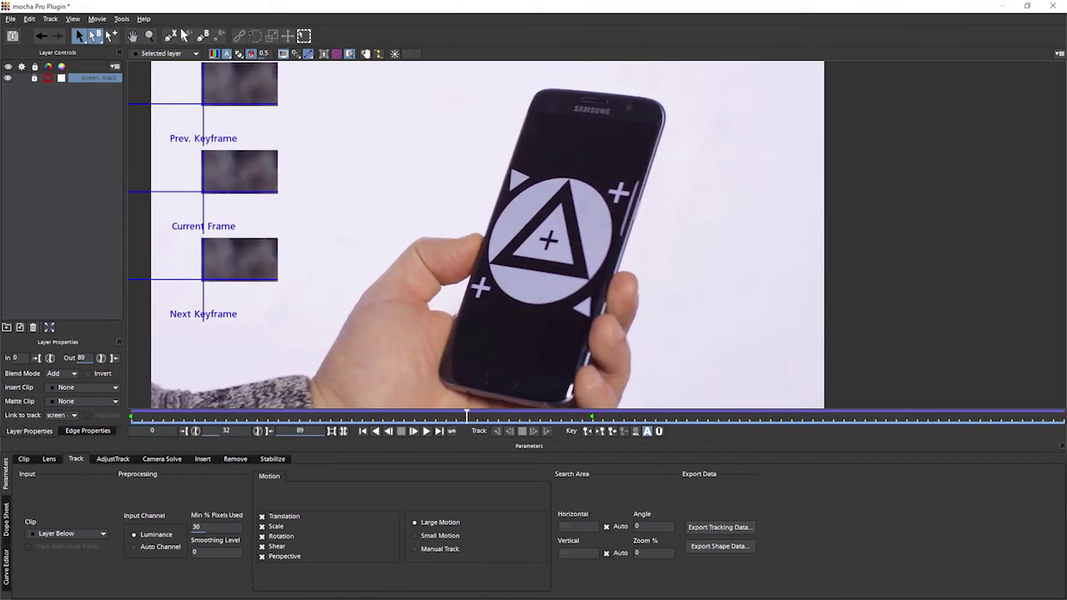
pyautogui.click(170, 35)
pyautogui.press('t')
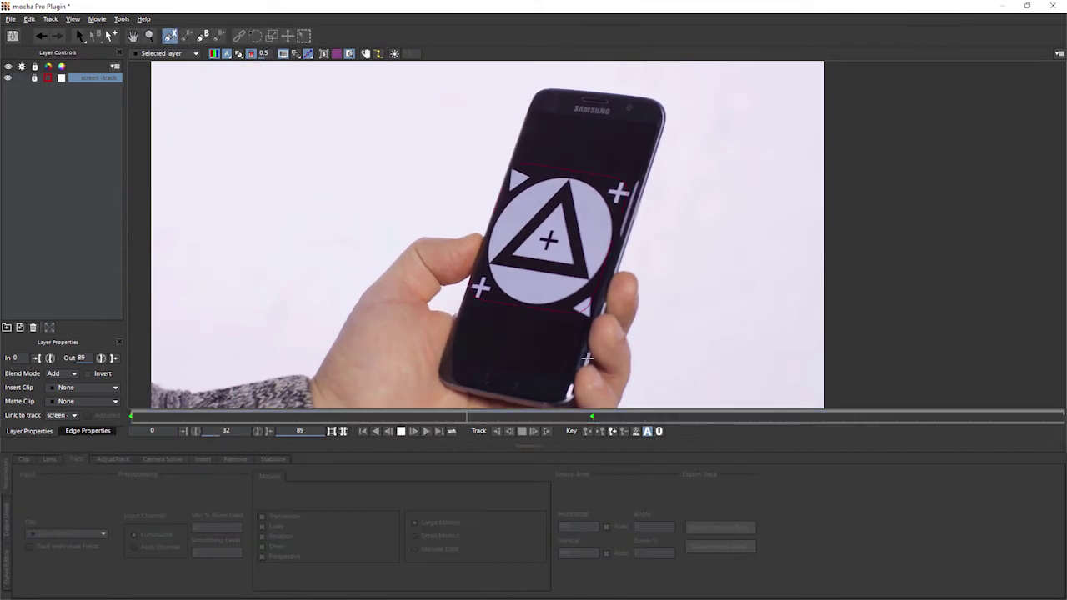
pyautogui.click(591, 360)
pyautogui.click(596, 381)
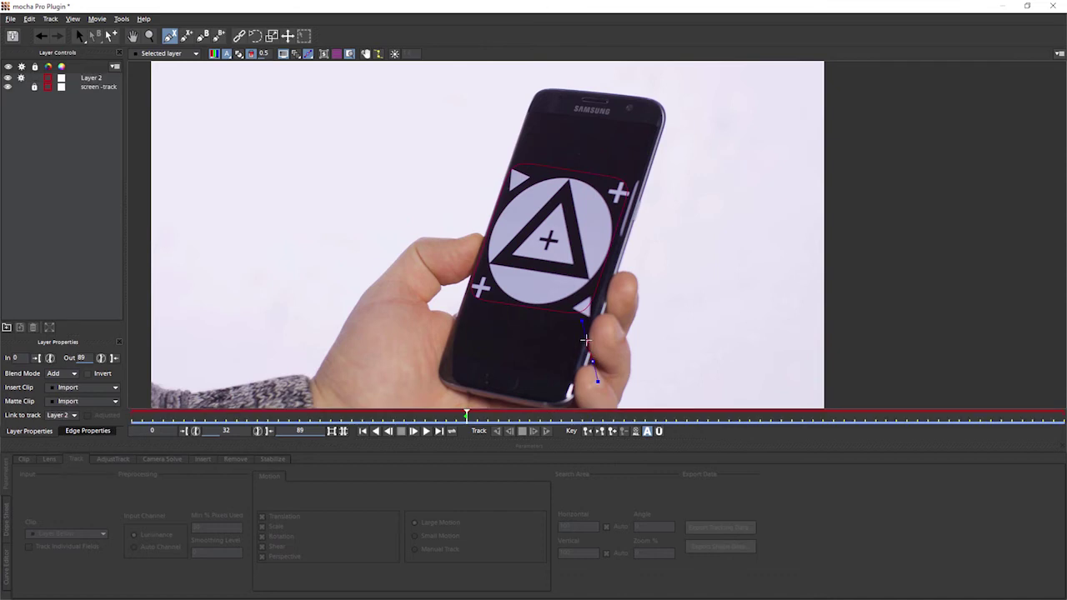
pyautogui.click(587, 339)
pyautogui.click(595, 318)
pyautogui.click(610, 311)
pyautogui.click(630, 342)
pyautogui.rightClick(631, 368)
pyautogui.moveTo(577, 376); pyautogui.dragTo(621, 365)
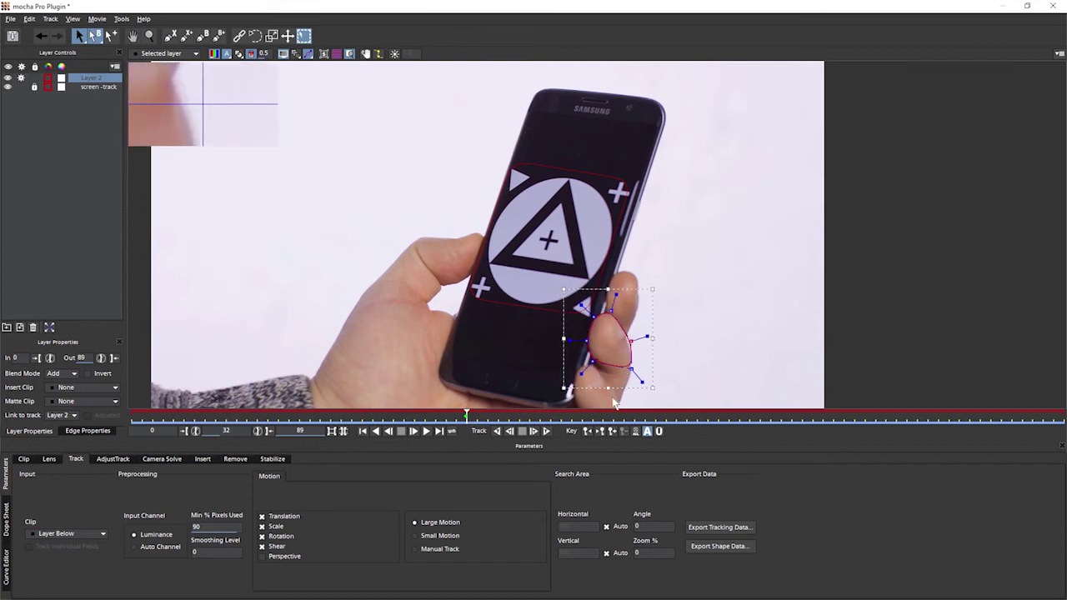
# Rename the new finger layer "finger mid -m" and link it to the screen -track layer's track
pyautogui.doubleClick(83, 77)
pyautogui.write('finger mid -m')
pyautogui.press('Return')
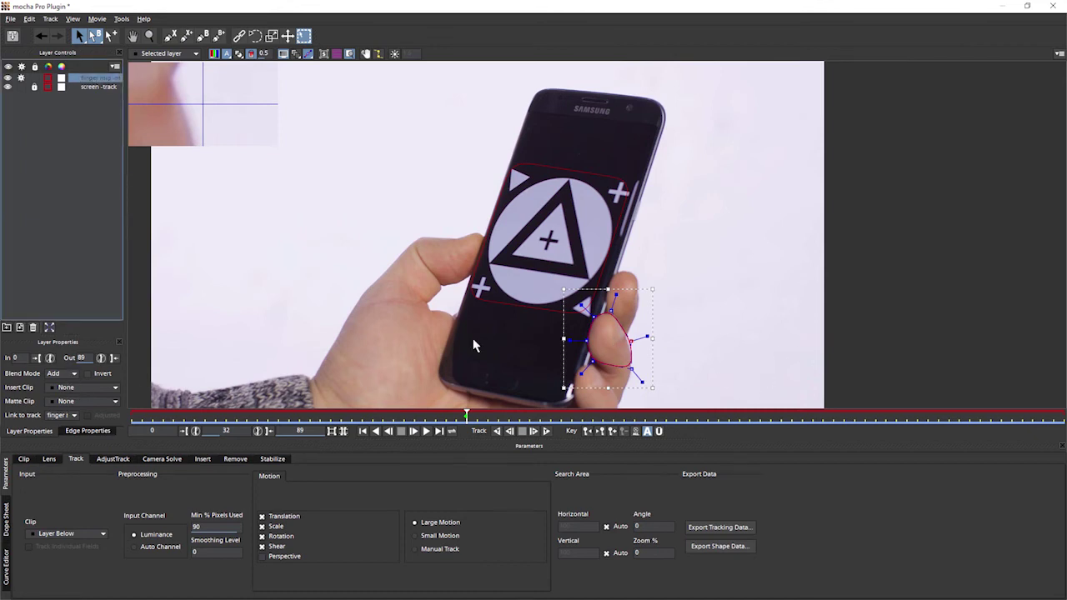
pyautogui.click(63, 417)
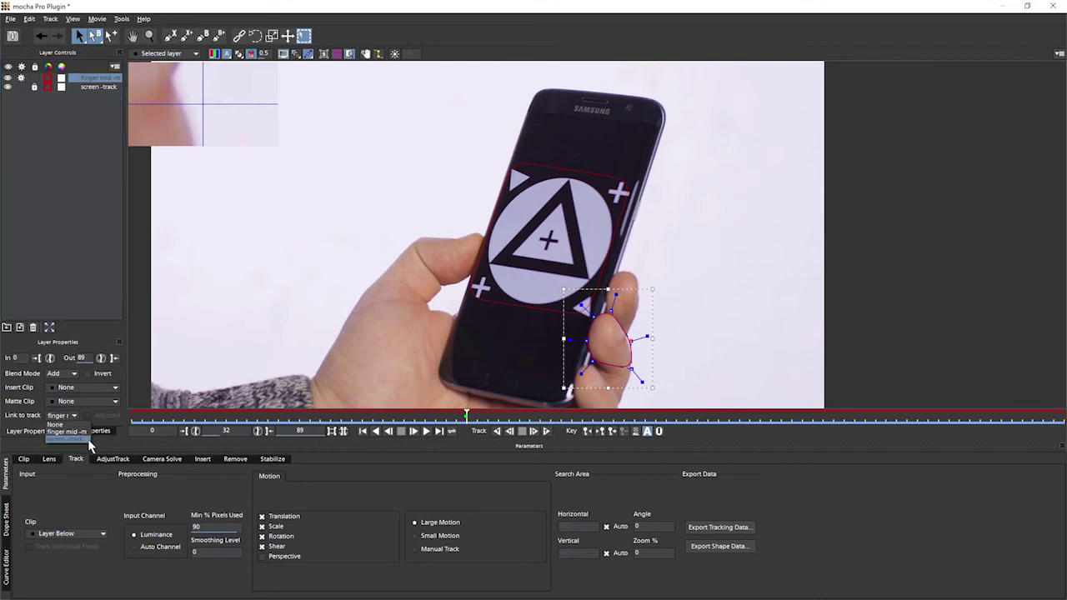
pyautogui.click(88, 439)
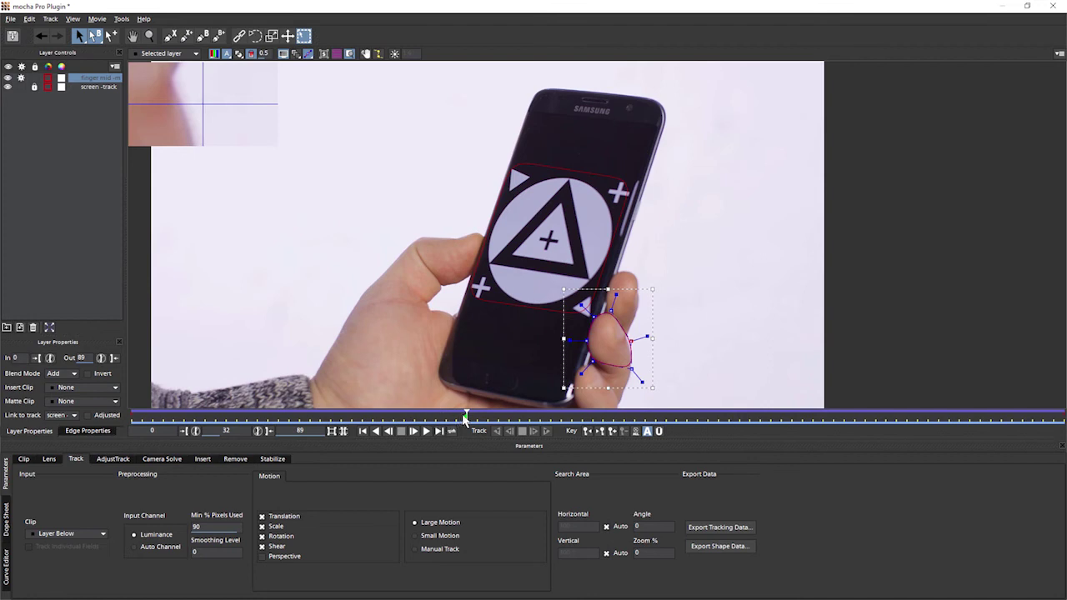
# Reshape the finger mask at frames 0 and 9 so that it follows the fingertip at the start of the clip
pyautogui.moveTo(459, 415); pyautogui.dragTo(72, 427)
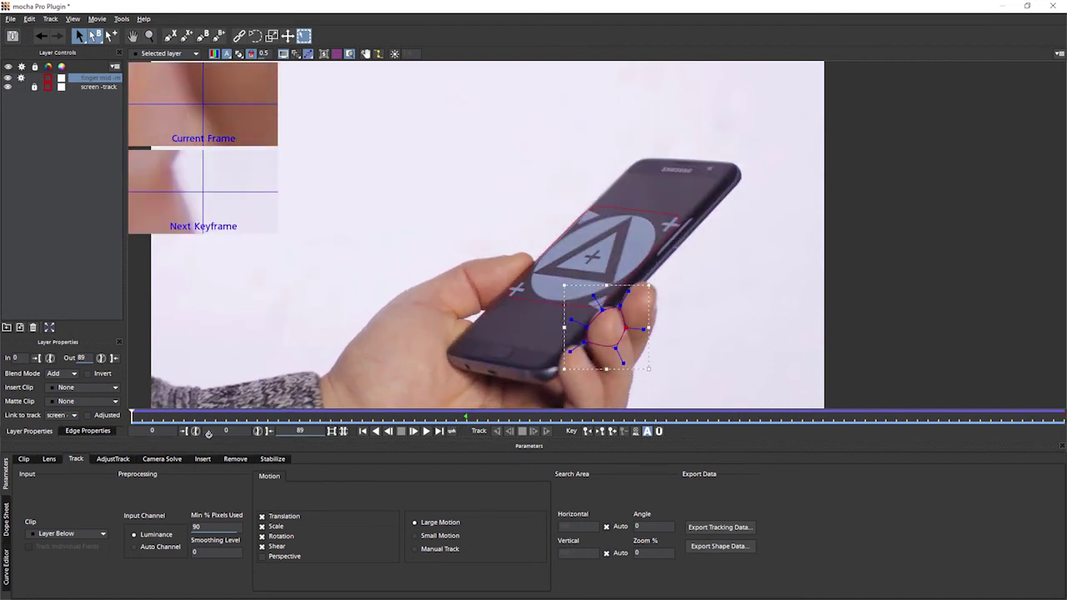
pyautogui.moveTo(161, 423); pyautogui.dragTo(226, 417)
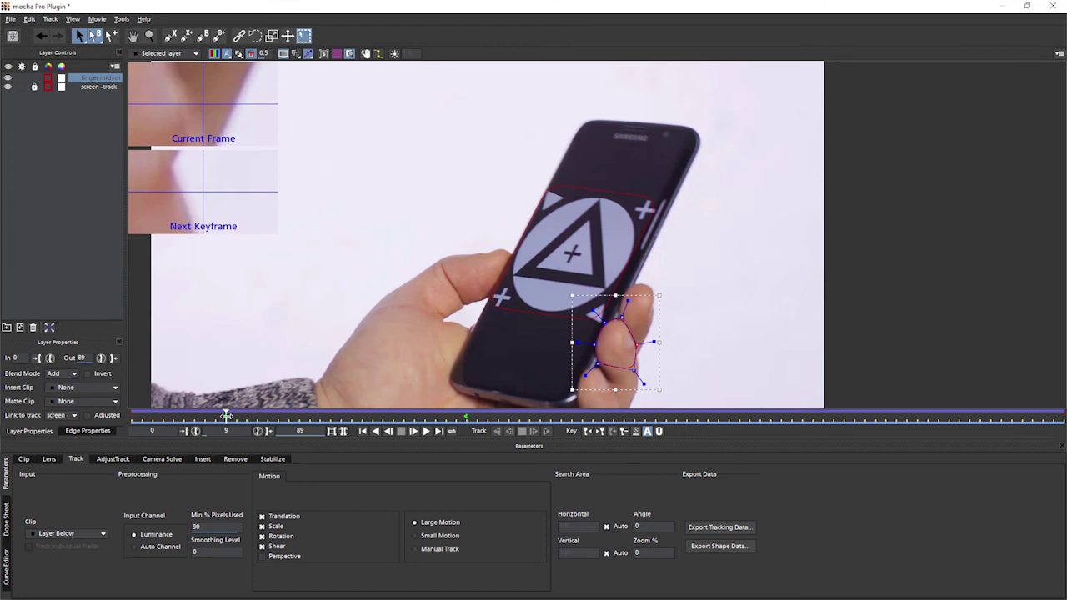
pyautogui.moveTo(227, 415); pyautogui.dragTo(63, 414)
pyautogui.moveTo(597, 325); pyautogui.dragTo(589, 349)
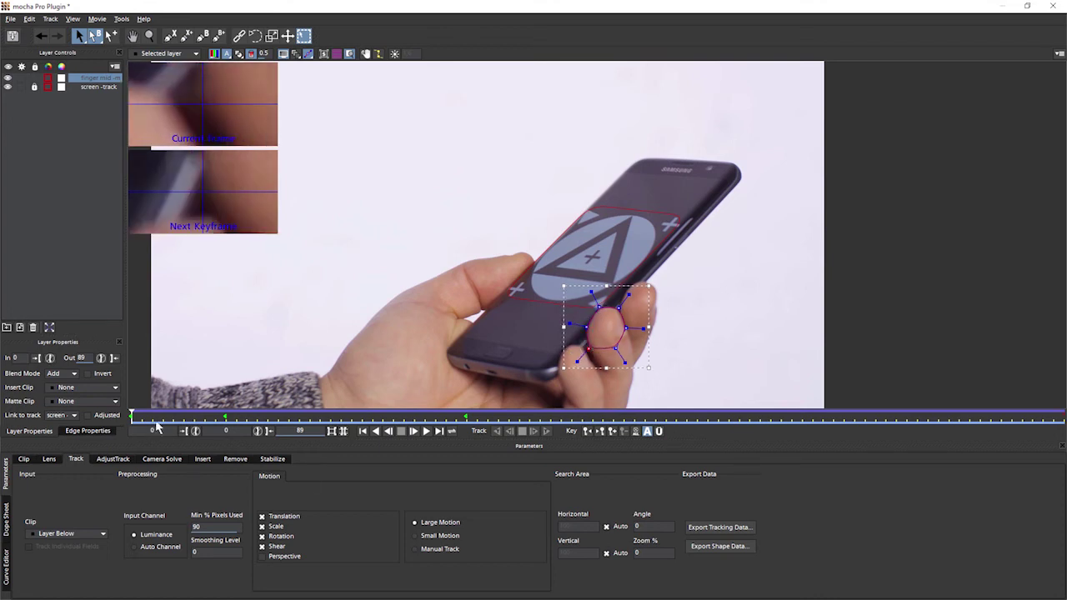
# Reshape the finger mask at frames 77 and 89 so that it follows the fingertip at the clip's end
pyautogui.moveTo(131, 417); pyautogui.dragTo(932, 418)
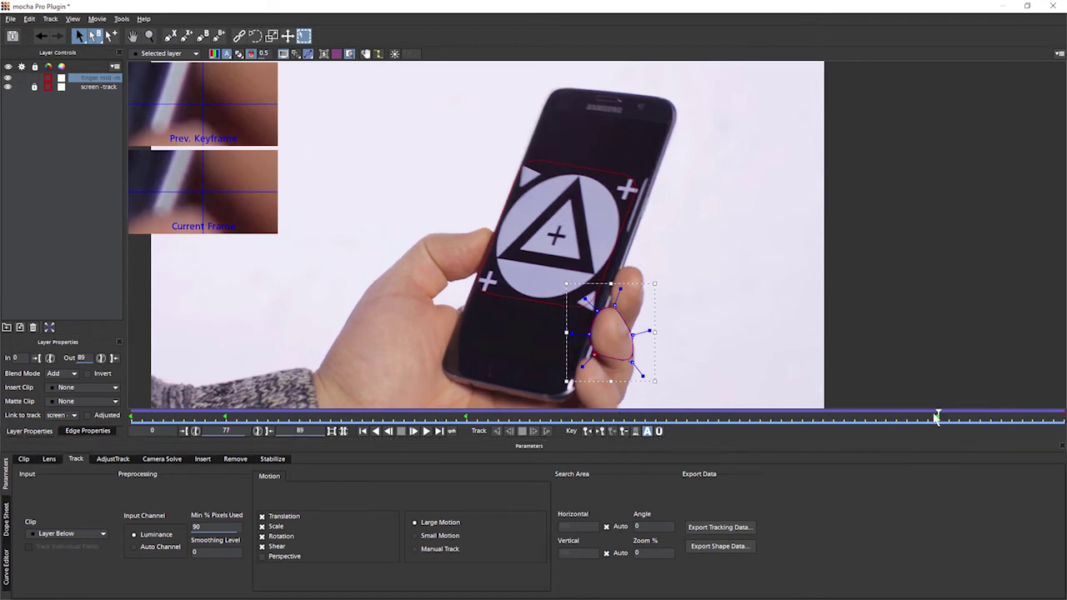
pyautogui.moveTo(939, 414); pyautogui.dragTo(1063, 414)
pyautogui.moveTo(596, 353); pyautogui.dragTo(604, 323)
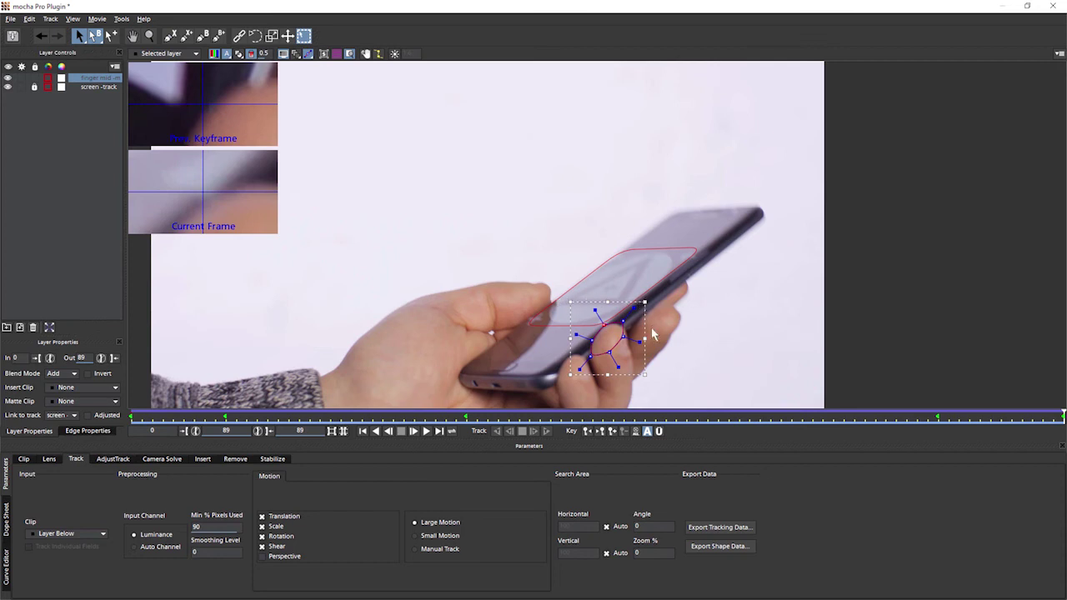
pyautogui.moveTo(622, 321)
pyautogui.mouseDown()
pyautogui.moveTo(627, 345)
pyautogui.moveTo(622, 321)
pyautogui.mouseUp()
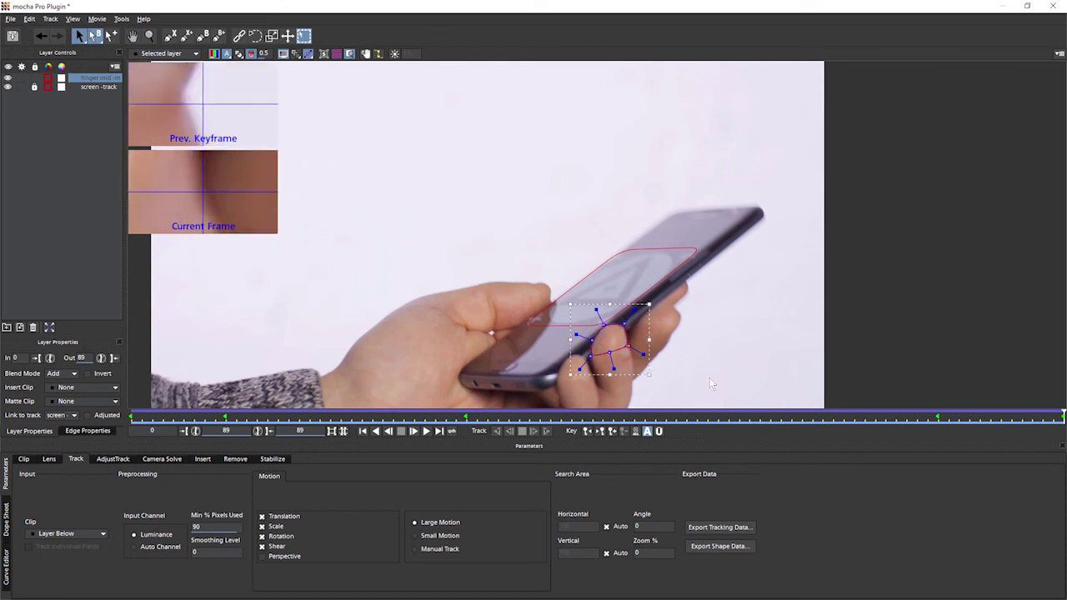
# Return to frame 32, unlock the screen -track layer and set its insert clip to phone-screen-
pyautogui.moveTo(1033, 417); pyautogui.dragTo(466, 418)
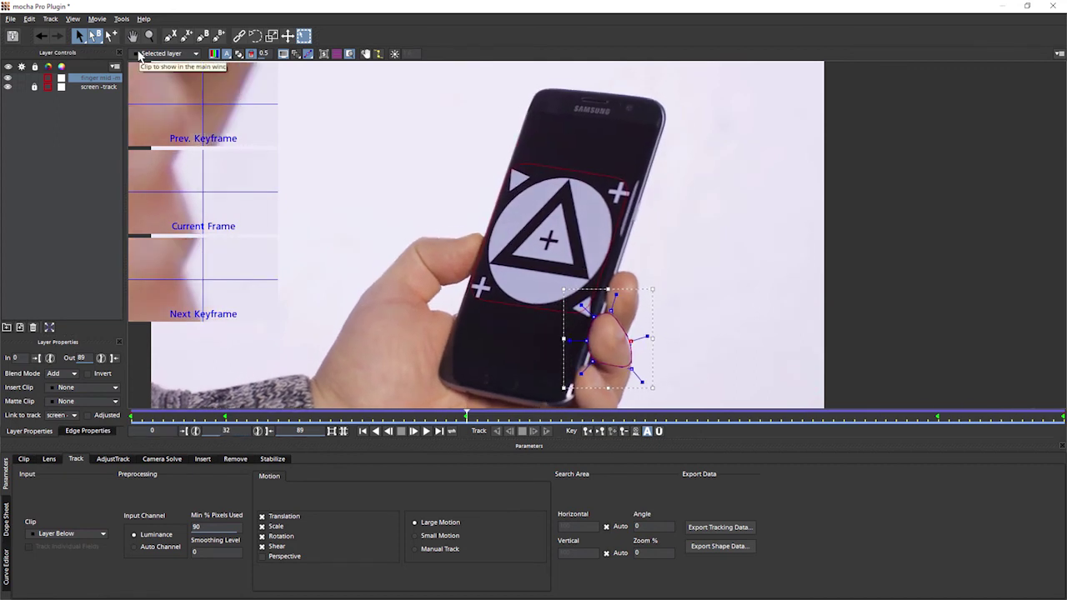
pyautogui.click(35, 87)
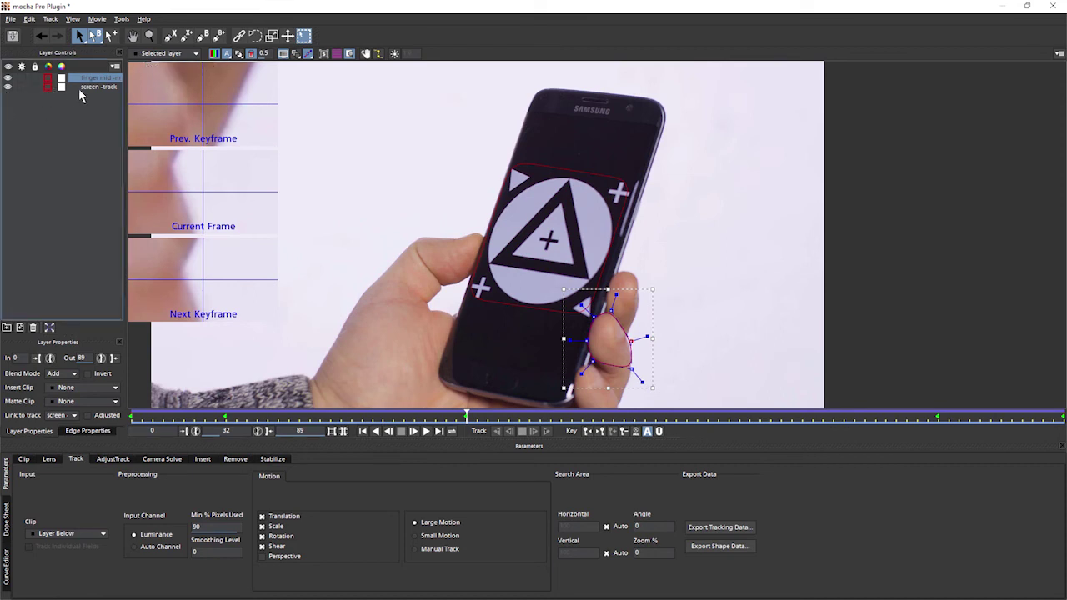
pyautogui.click(81, 88)
pyautogui.click(77, 388)
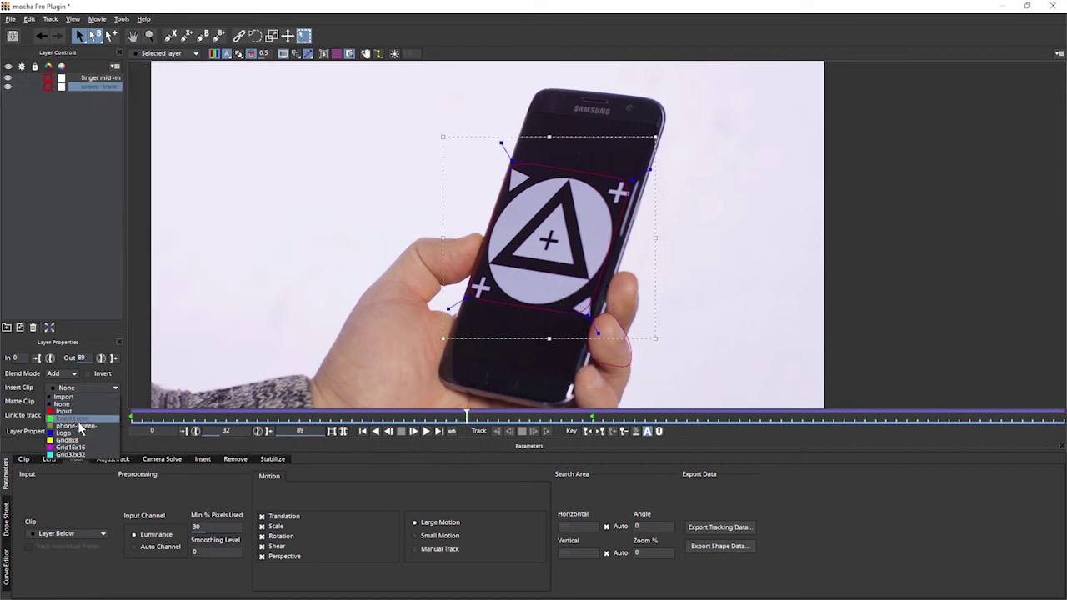
pyautogui.click(96, 426)
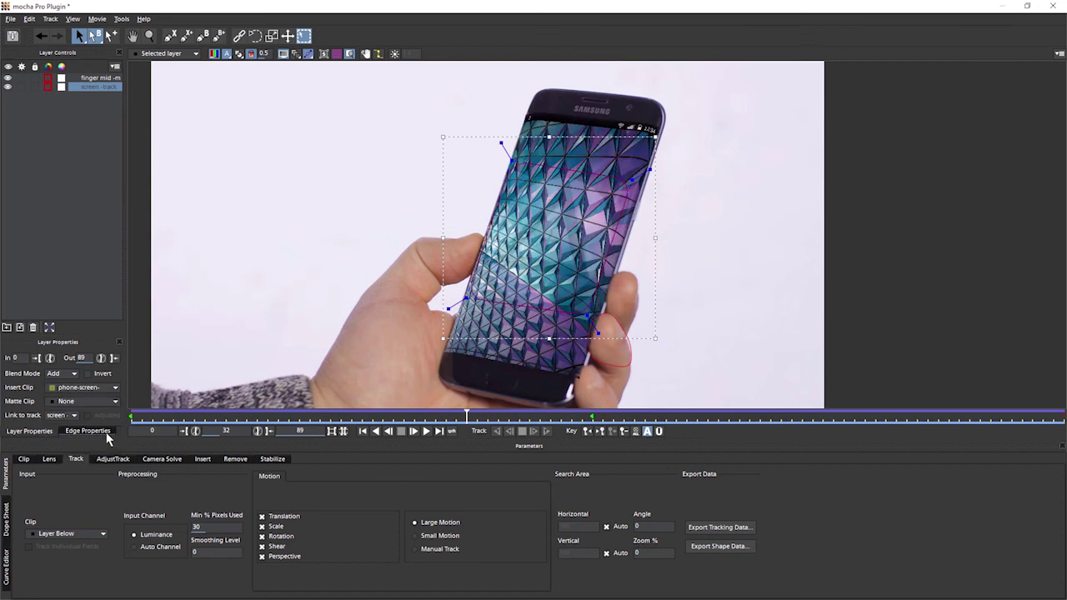
# In the Insert module, turn off processing for the finger layer and mask the screen insert with the finger mid matte, inverted
pyautogui.click(200, 459)
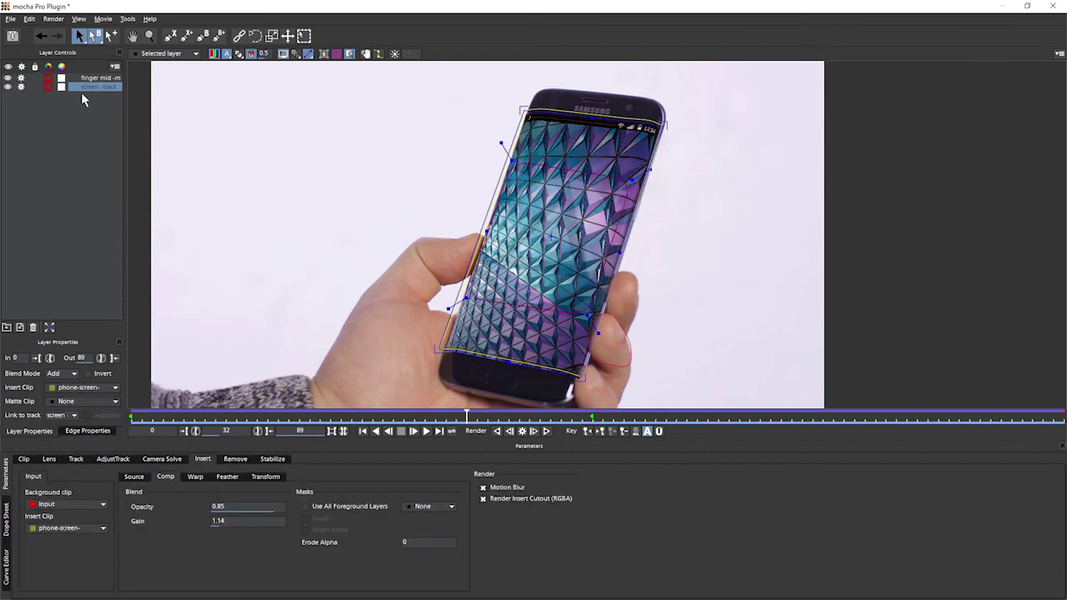
pyautogui.click(21, 79)
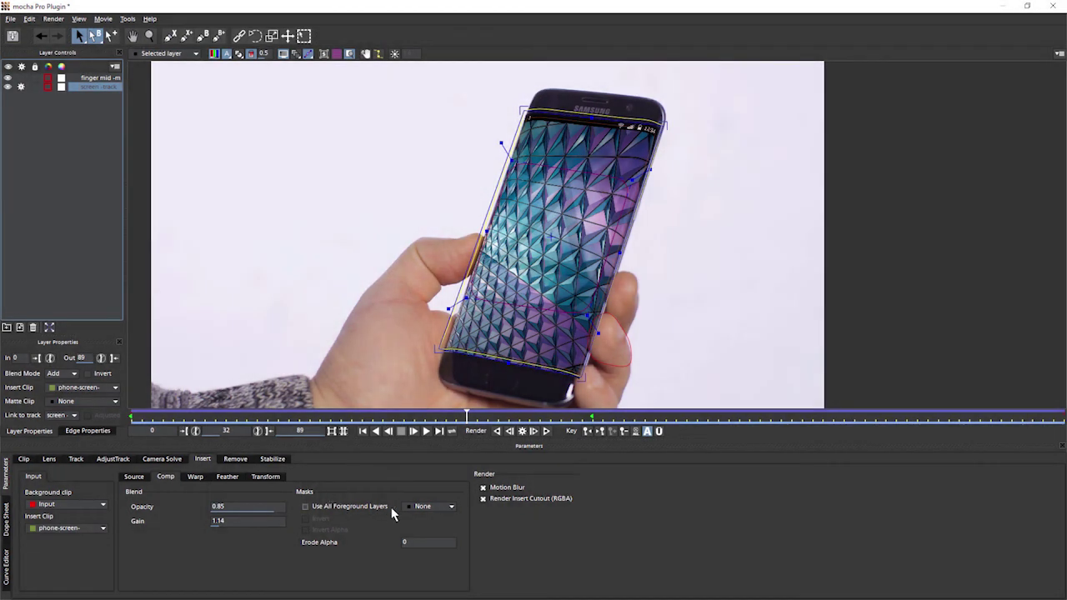
pyautogui.click(428, 507)
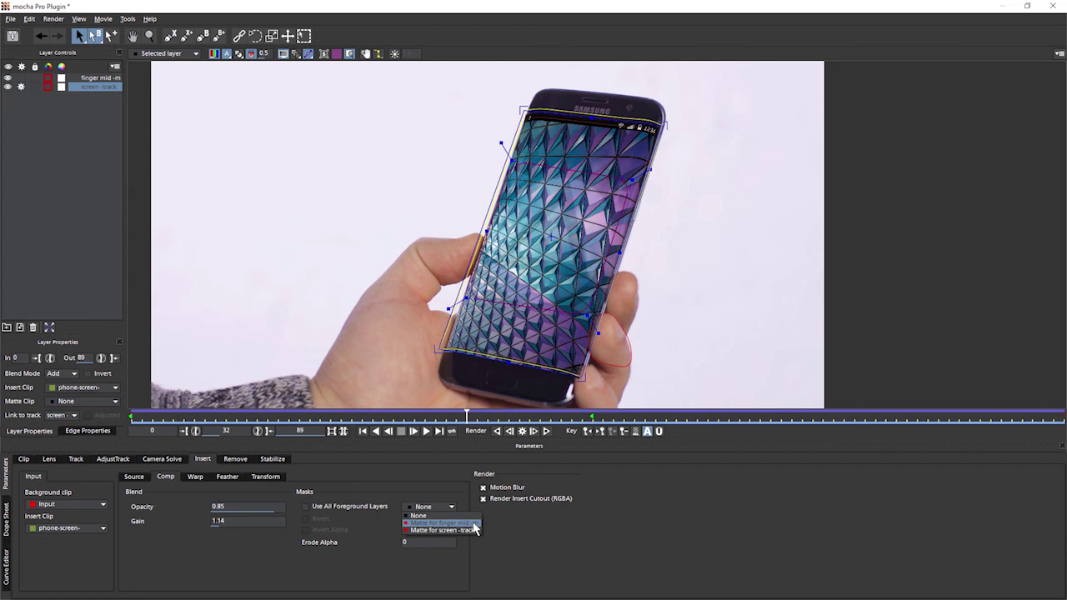
pyautogui.click(470, 523)
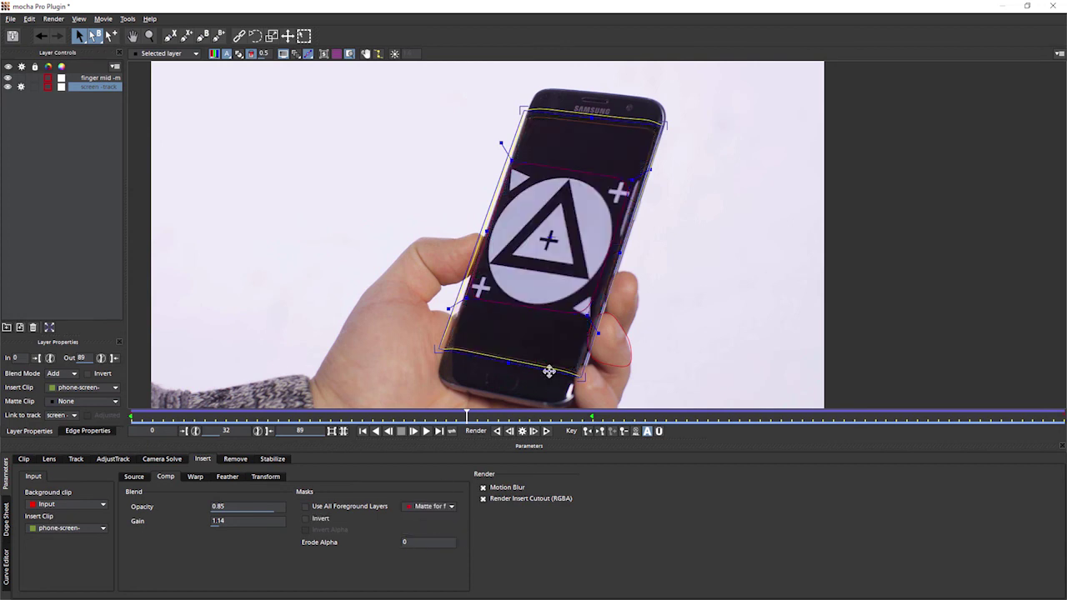
pyautogui.click(324, 520)
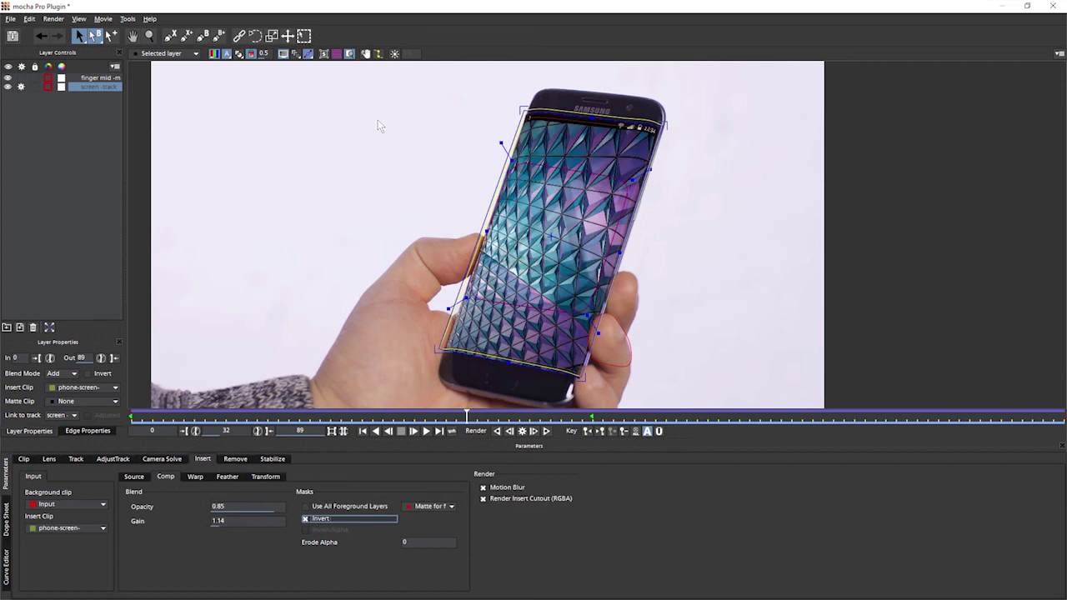
# Preview the masked insert without layer overlays, stop at frame 20 and render that frame's composite
pyautogui.click(296, 55)
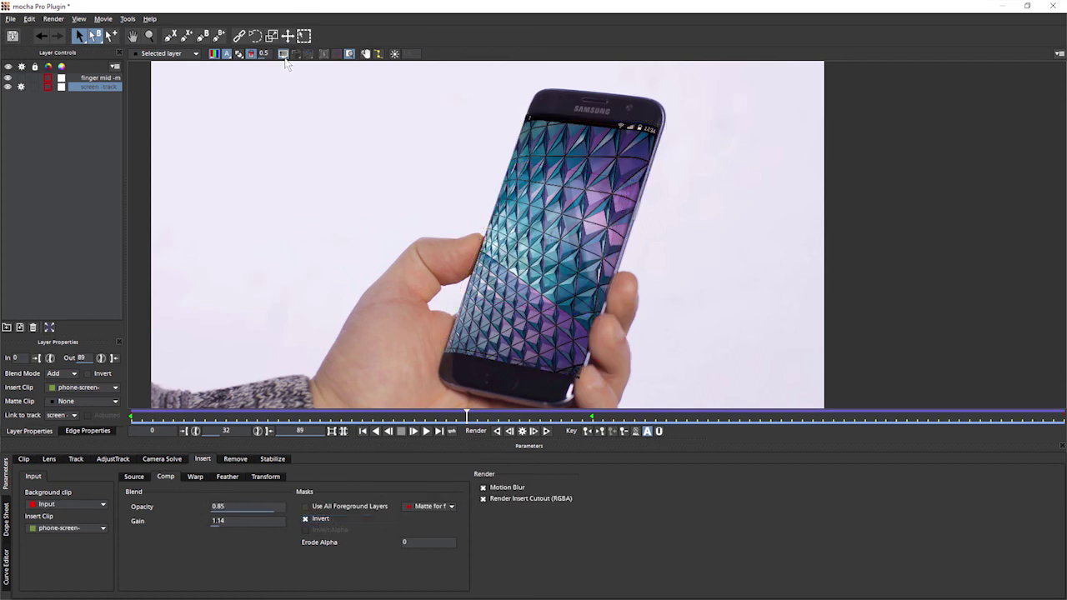
pyautogui.click(427, 432)
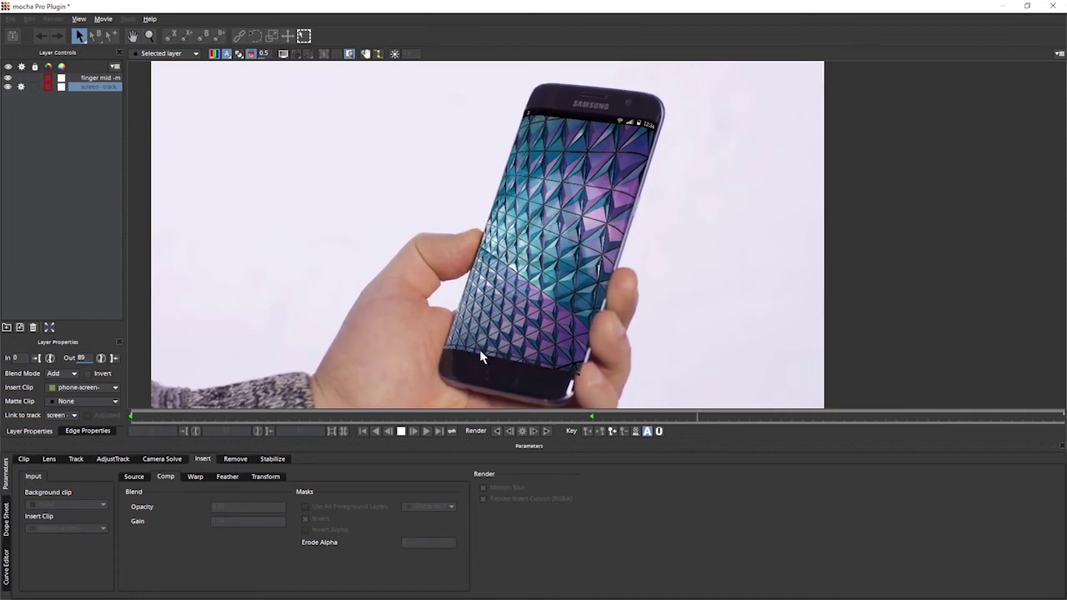
pyautogui.press('space')
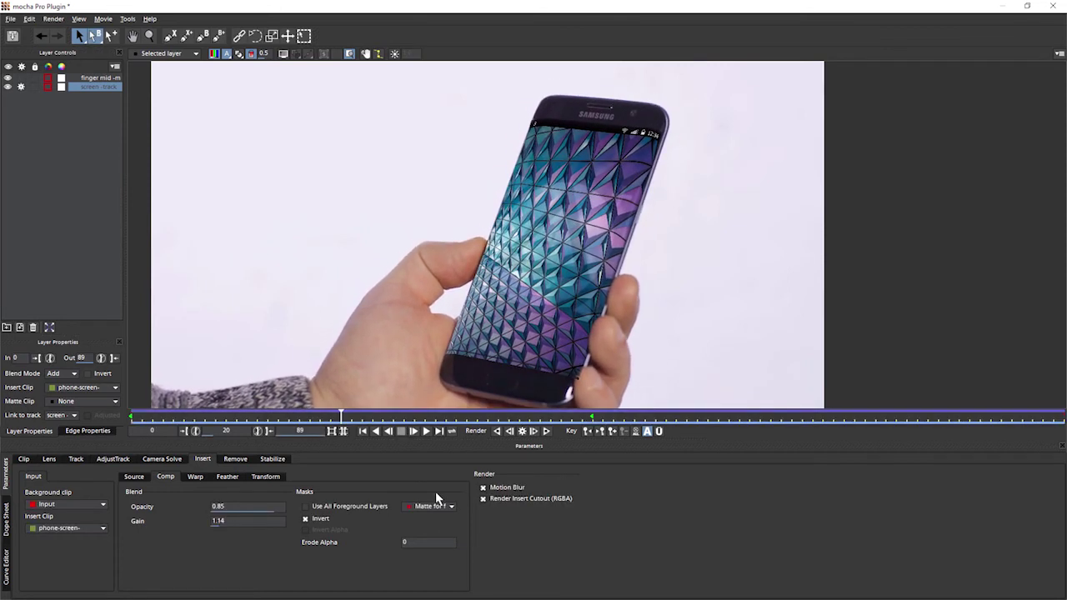
pyautogui.click(523, 431)
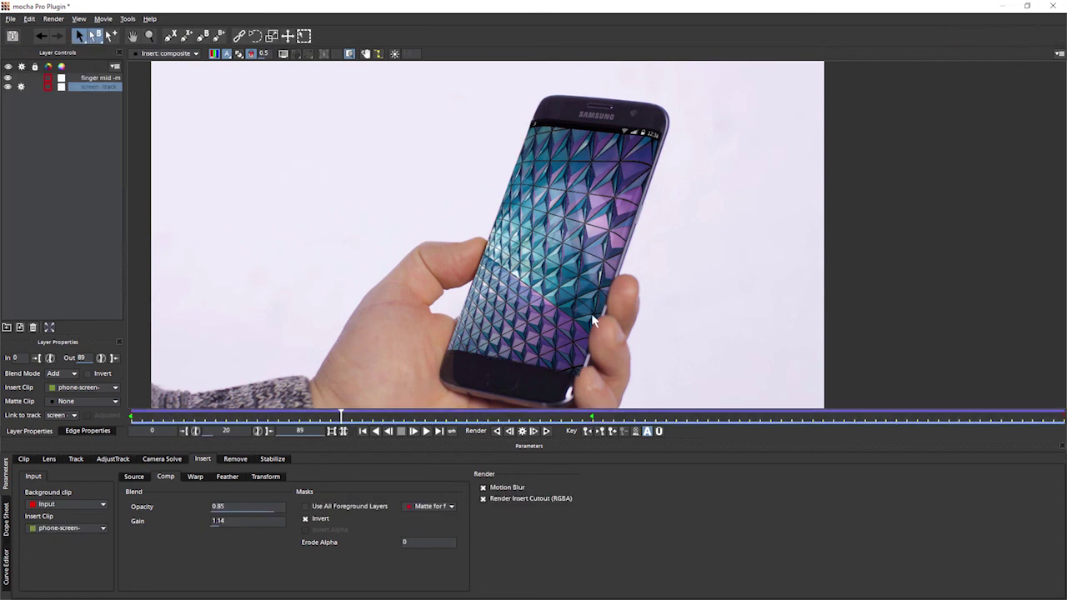
pyautogui.scroll(4, 547, 303)
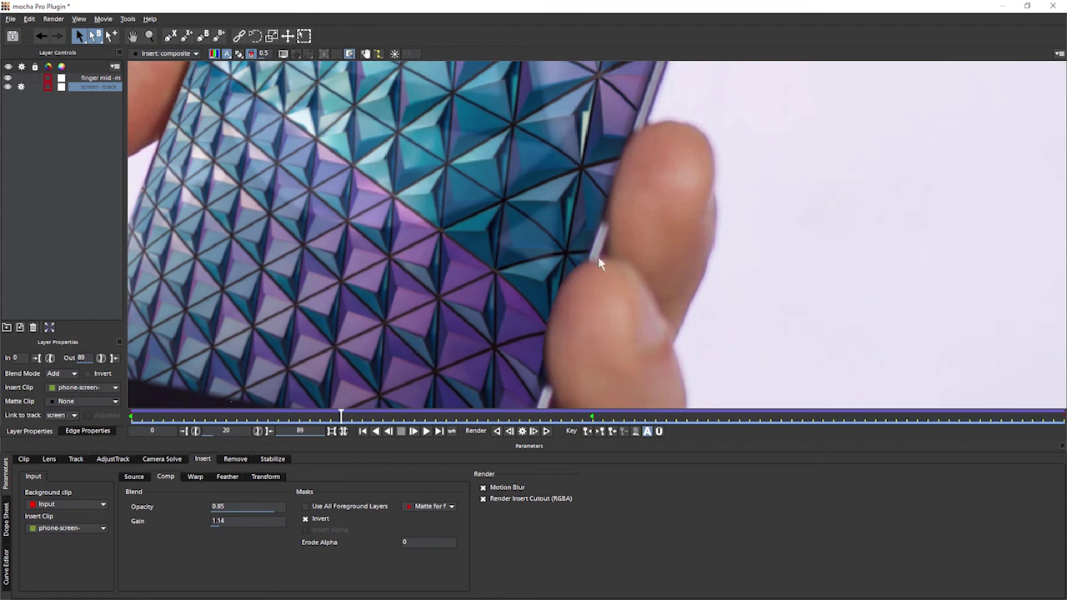
# Select the finger layer, open its edge properties and switch the matte display on and off to inspect the finger's edge
pyautogui.click(97, 78)
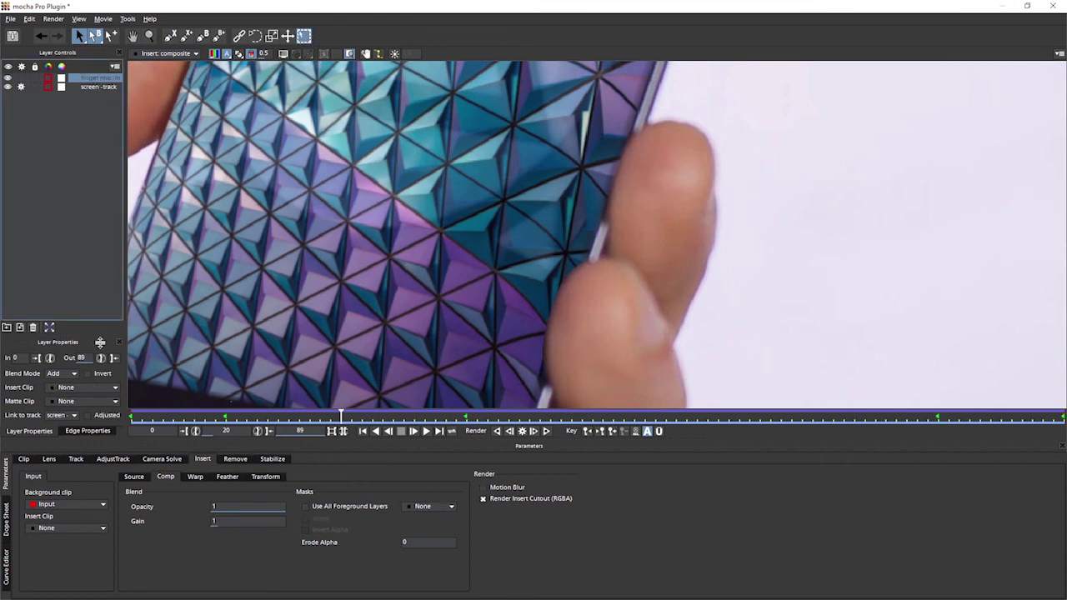
pyautogui.click(84, 428)
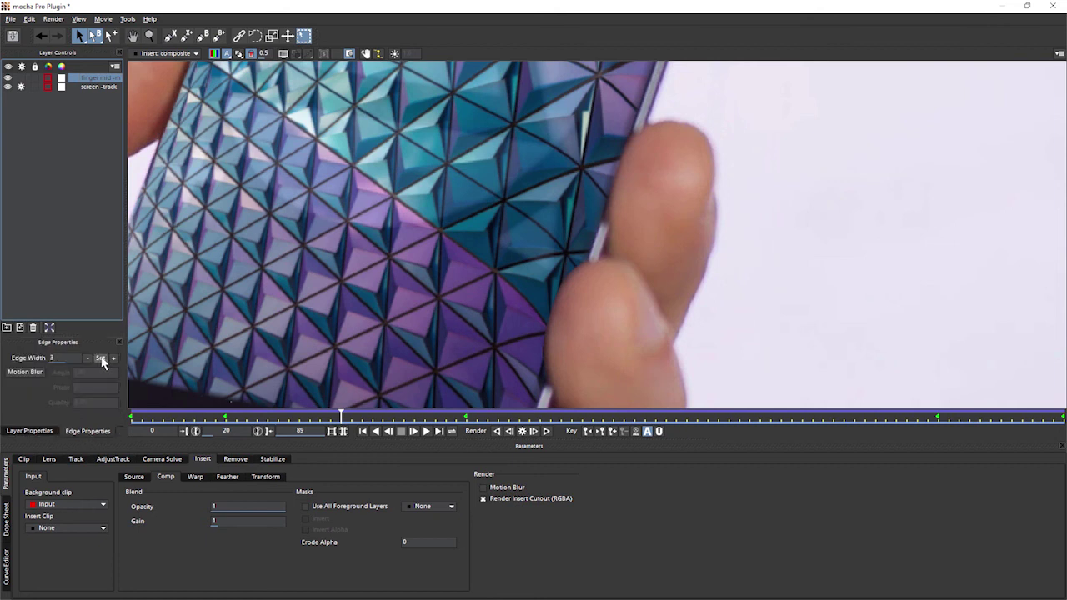
pyautogui.click(240, 54)
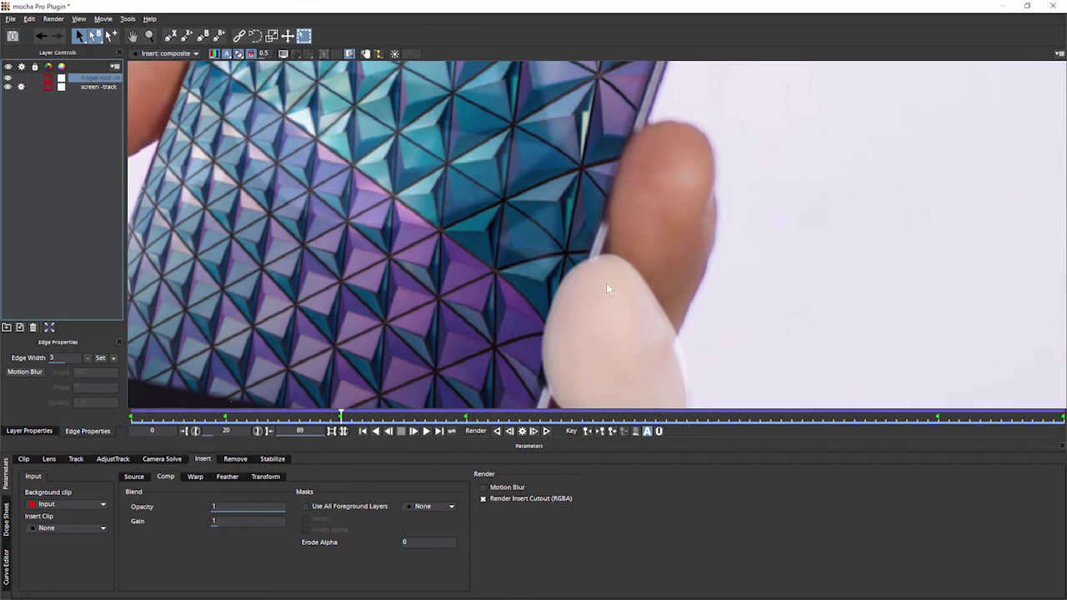
pyautogui.click(240, 54)
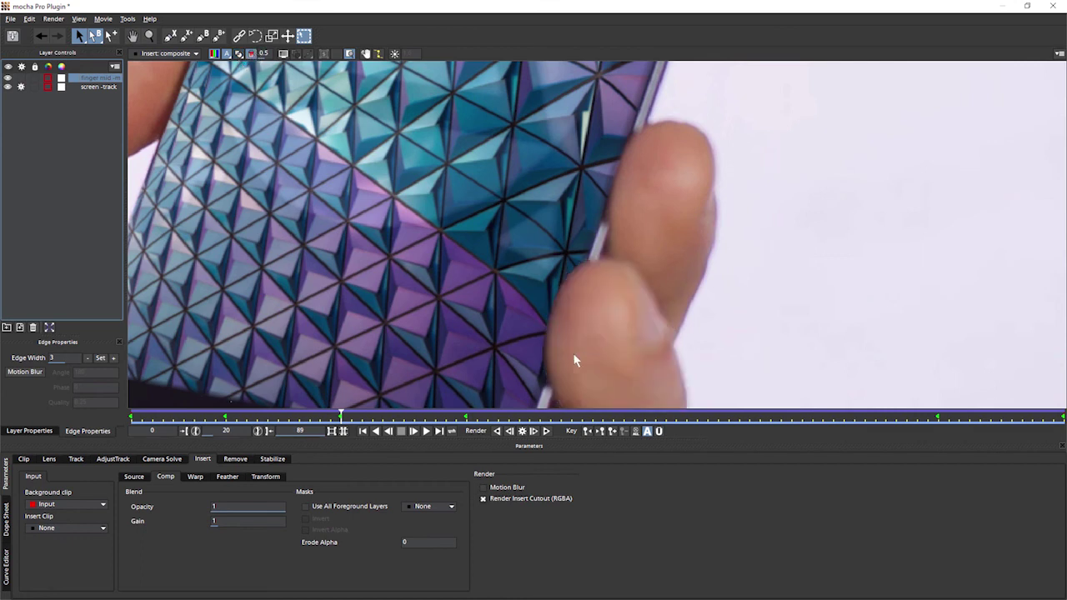
# Render the current frame's composite again and scrub the rendered insert to frame 87 to check it over the whole phone
pyautogui.click(523, 432)
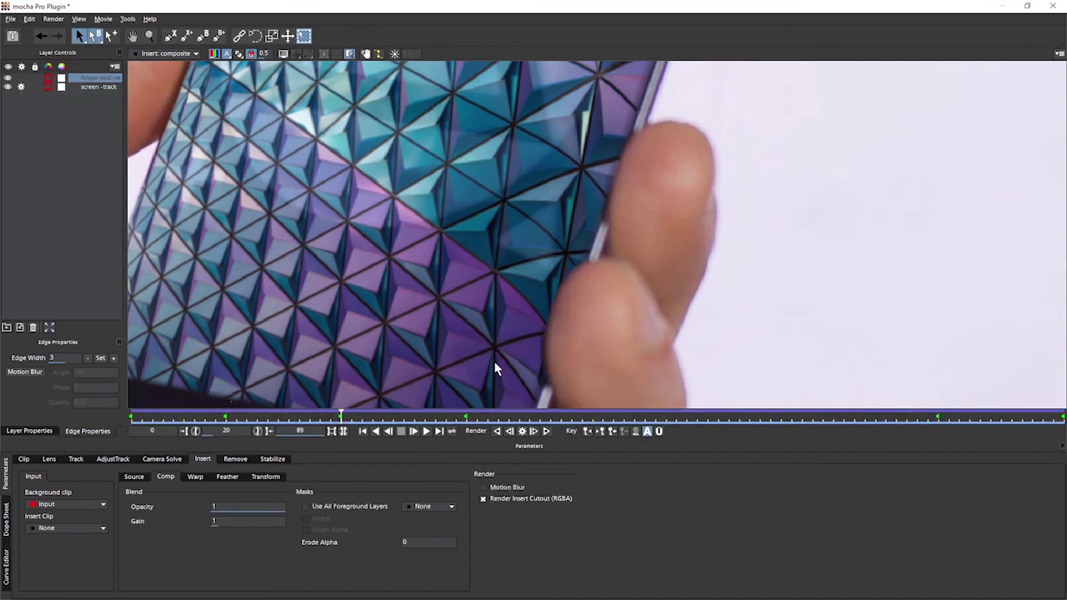
pyautogui.scroll(-6, 496, 369)
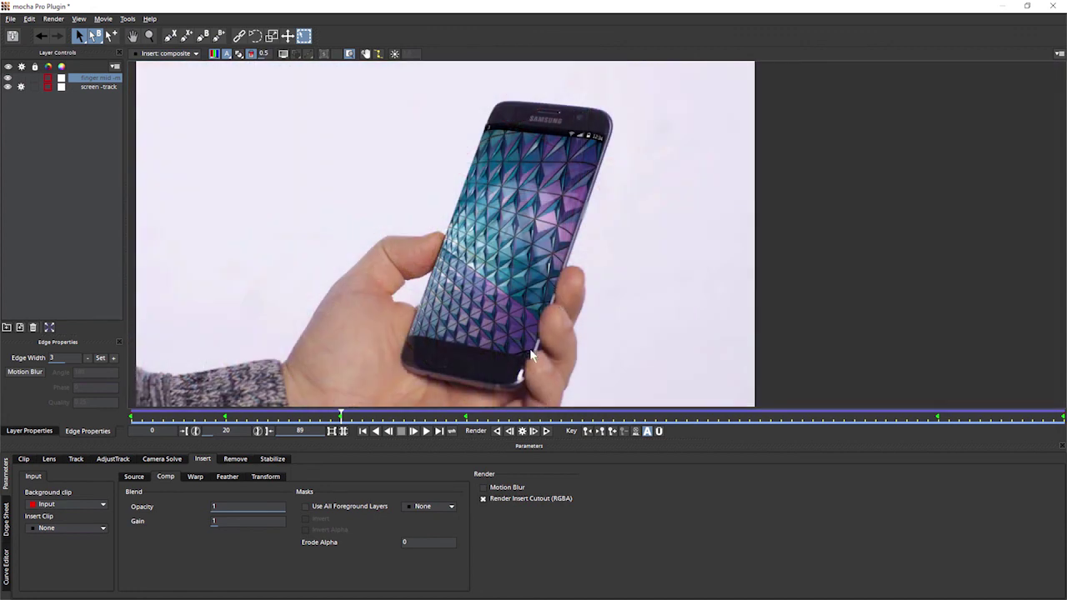
pyautogui.moveTo(944, 418); pyautogui.dragTo(1042, 415)
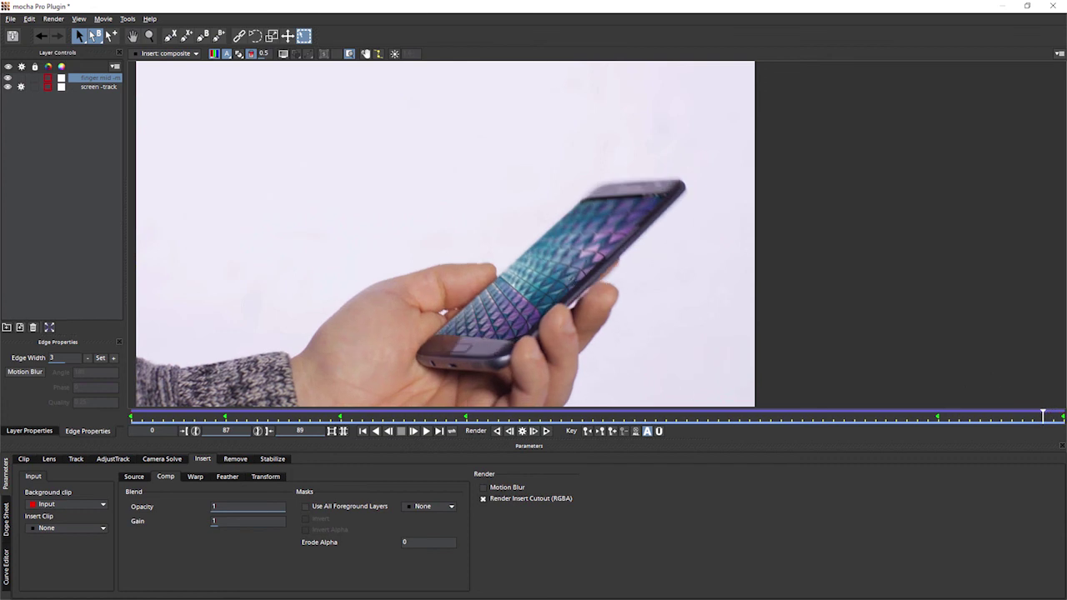
pyautogui.moveTo(1042, 416)
pyautogui.mouseDown()
pyautogui.moveTo(1062, 415)
pyautogui.moveTo(1043, 418)
pyautogui.mouseUp()
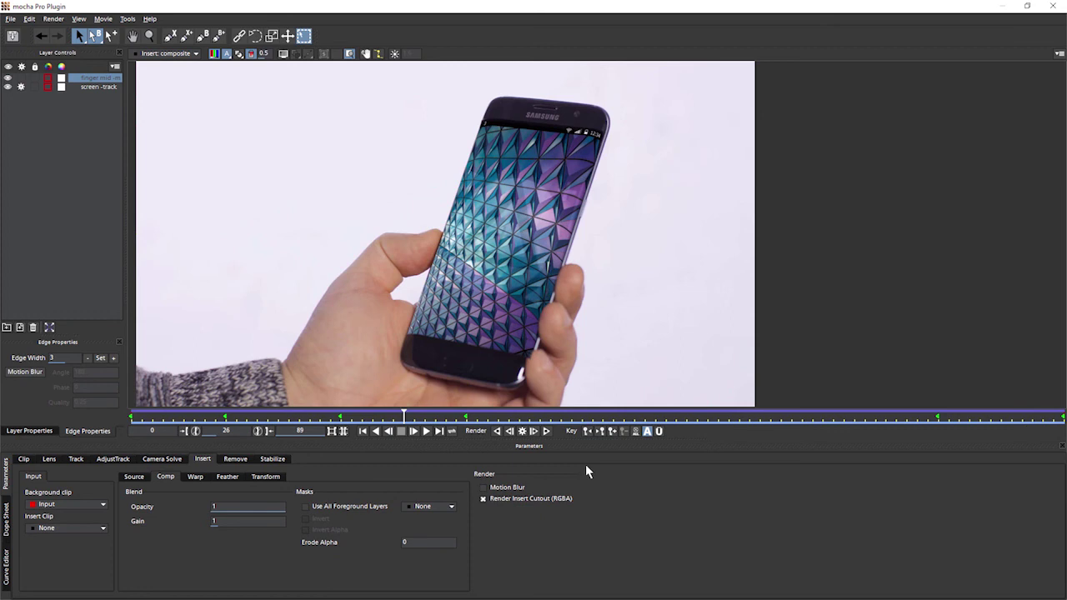
# Review the Export Rendered Clip settings for the Composite_Input clip and leave them without exporting
pyautogui.click(10, 19)
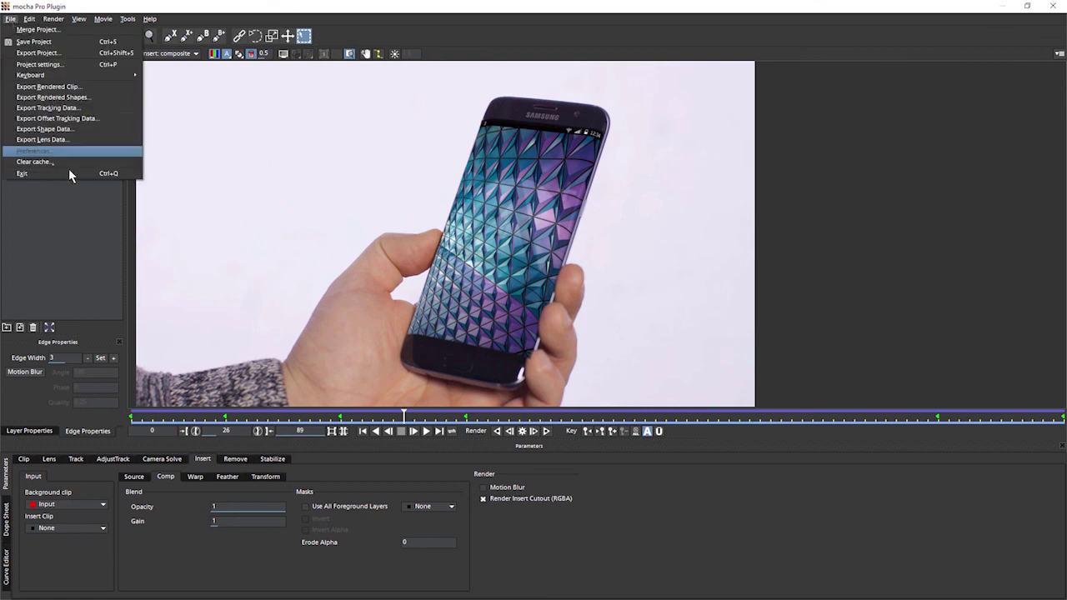
pyautogui.click(113, 87)
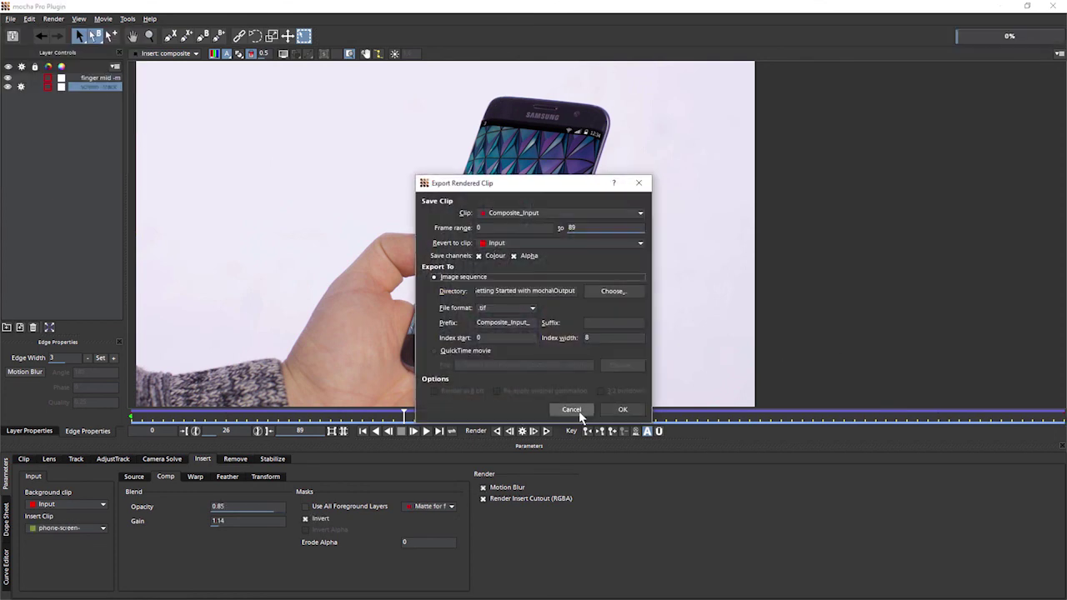
pyautogui.click(572, 410)
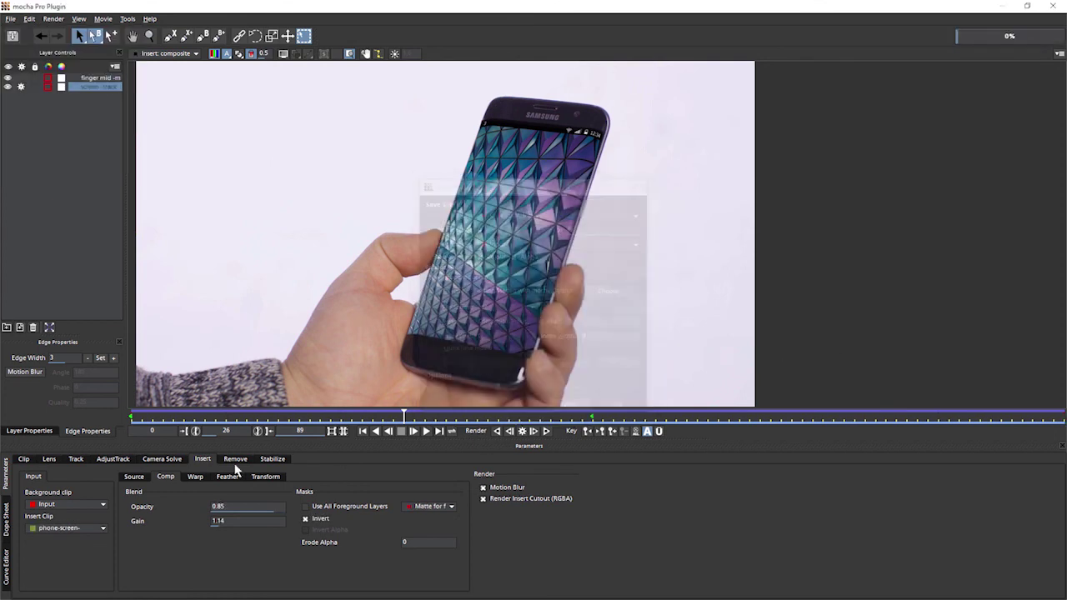
# Exit mocha Pro to return to Premiere Pro, then enable the Insert: Composite module render on the clip and play it
pyautogui.click(11, 18)
pyautogui.click(37, 174)
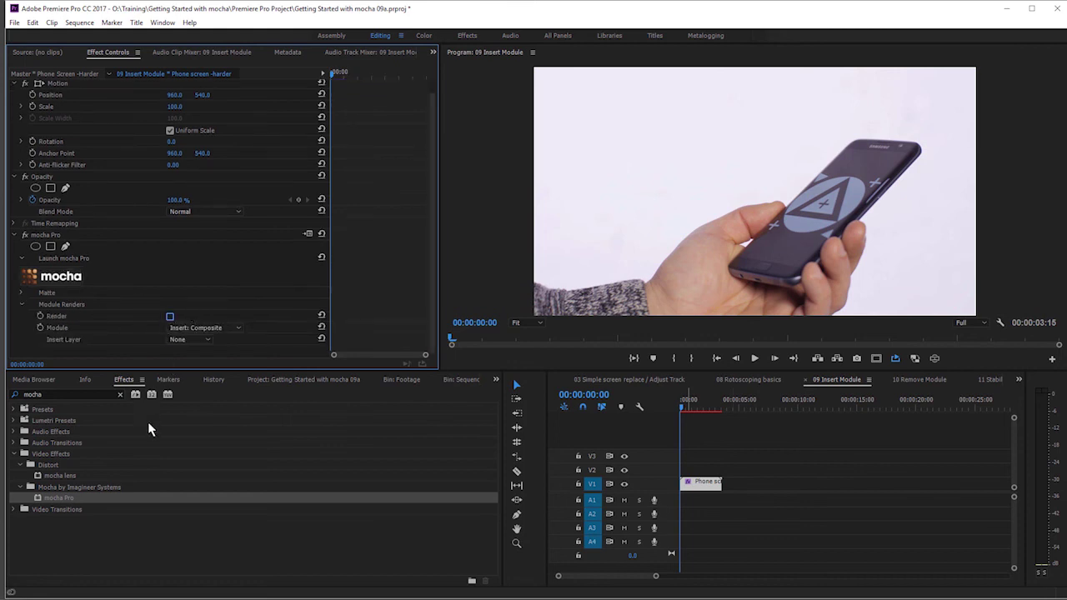
pyautogui.click(170, 316)
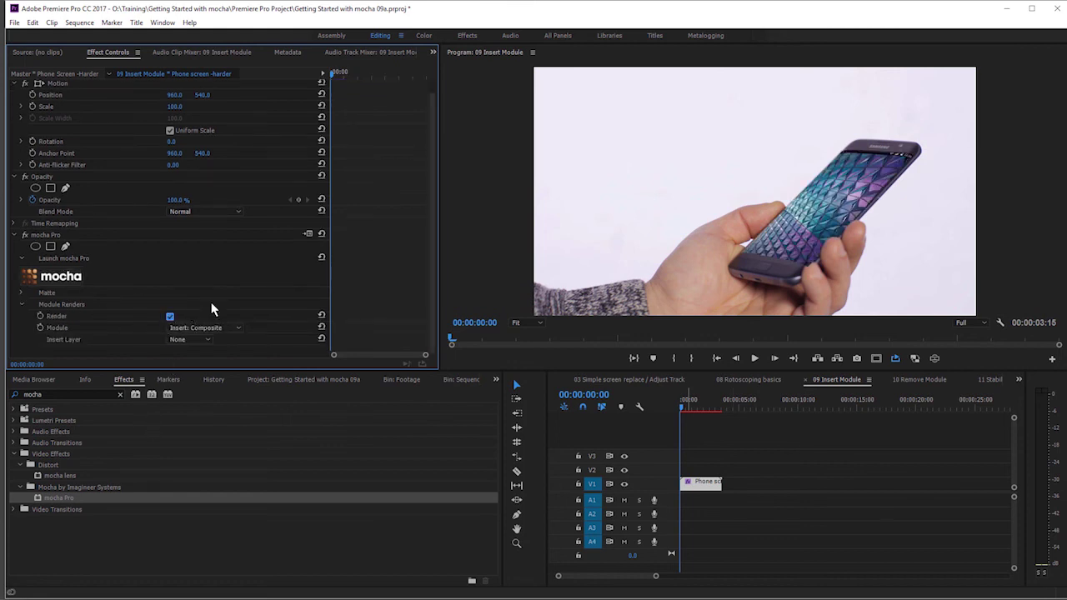
pyautogui.press('space')
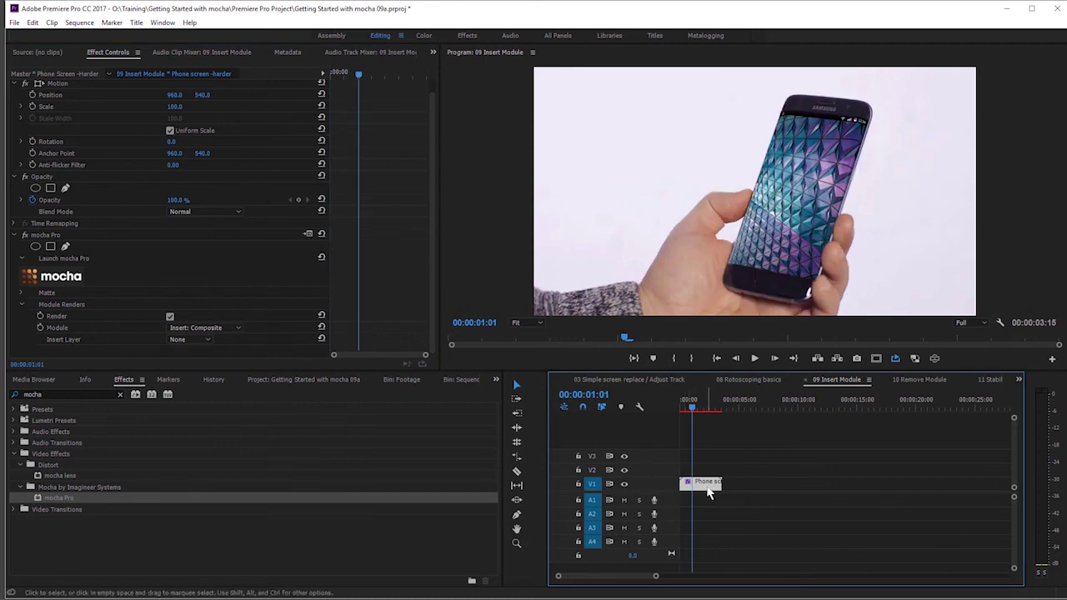
# Move the mocha clip up to track V2 and place the original Phone Screen -Harder footage beneath it on V1
pyautogui.moveTo(703, 489); pyautogui.dragTo(704, 474)
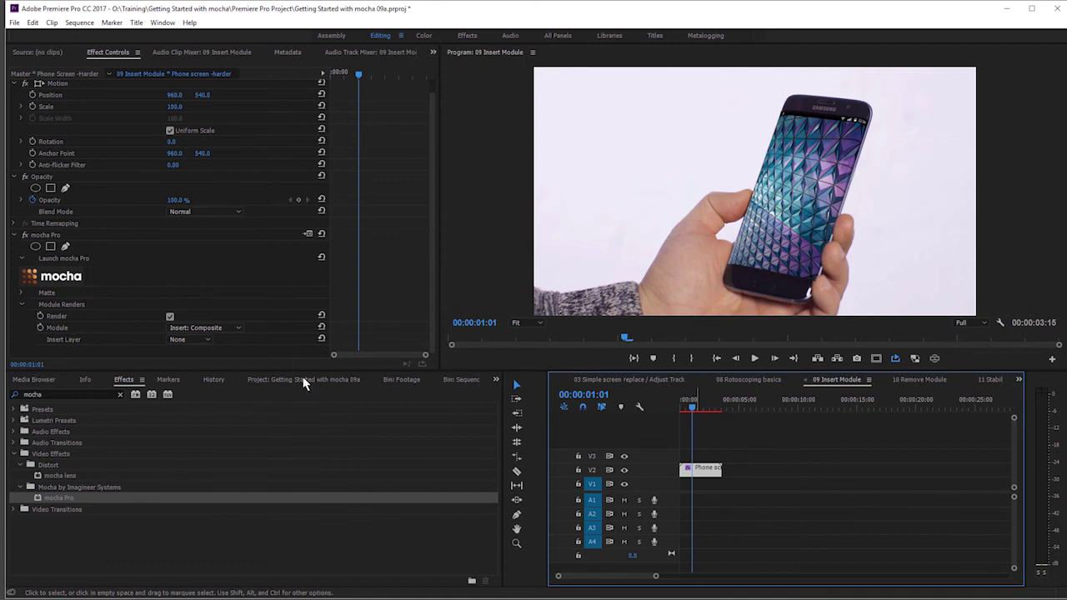
pyautogui.click(304, 380)
pyautogui.doubleClick(142, 461)
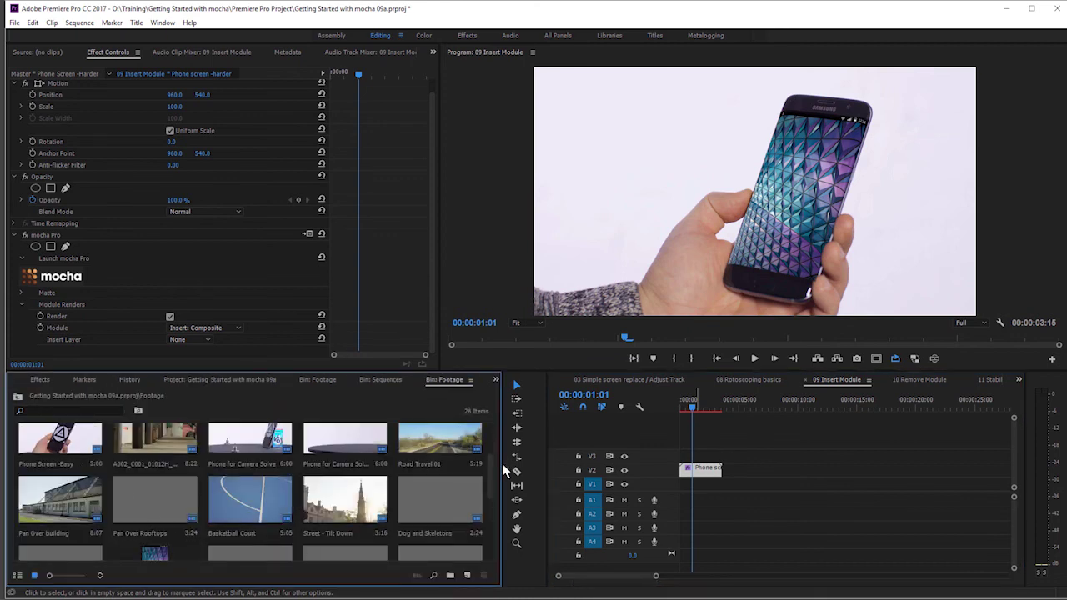
pyautogui.scroll(2, 492, 450)
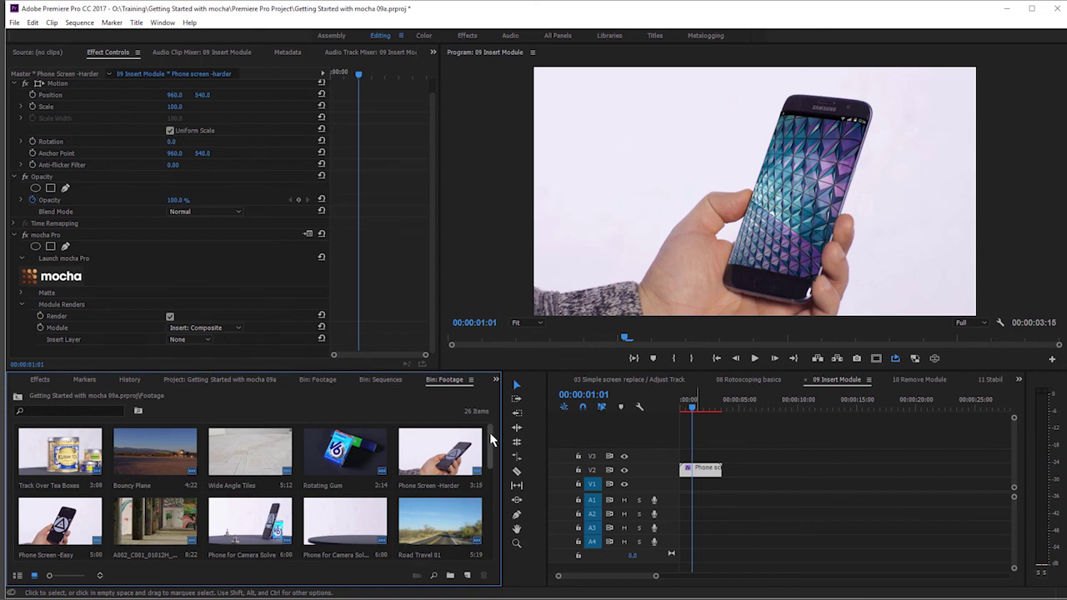
pyautogui.moveTo(455, 454); pyautogui.dragTo(700, 481)
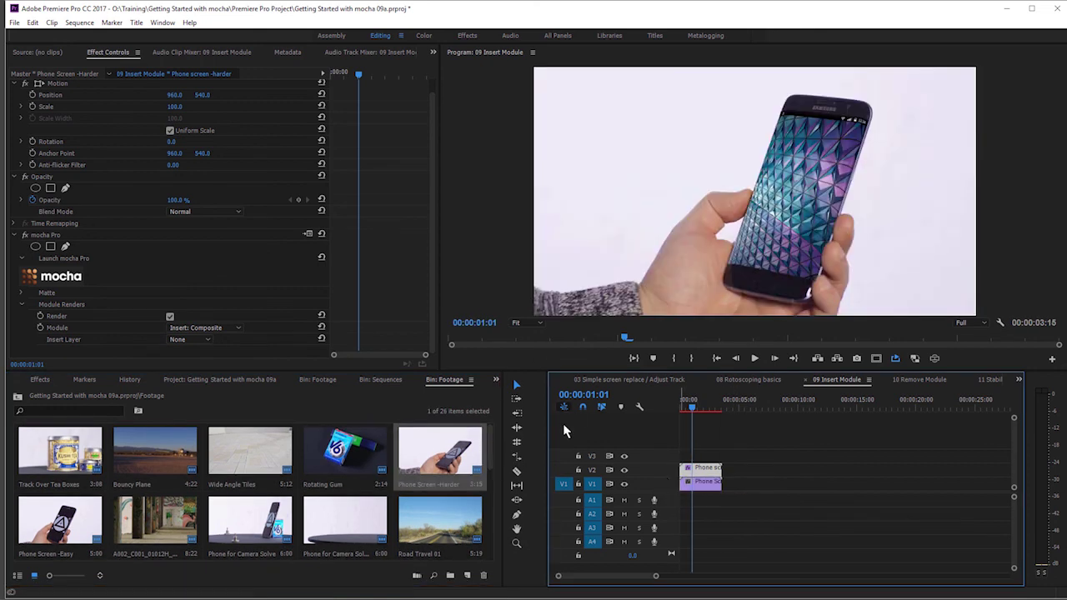
# Set the mocha Pro module render to Insert: Cutout and check the isolated screen by hiding and showing track V1
pyautogui.click(215, 330)
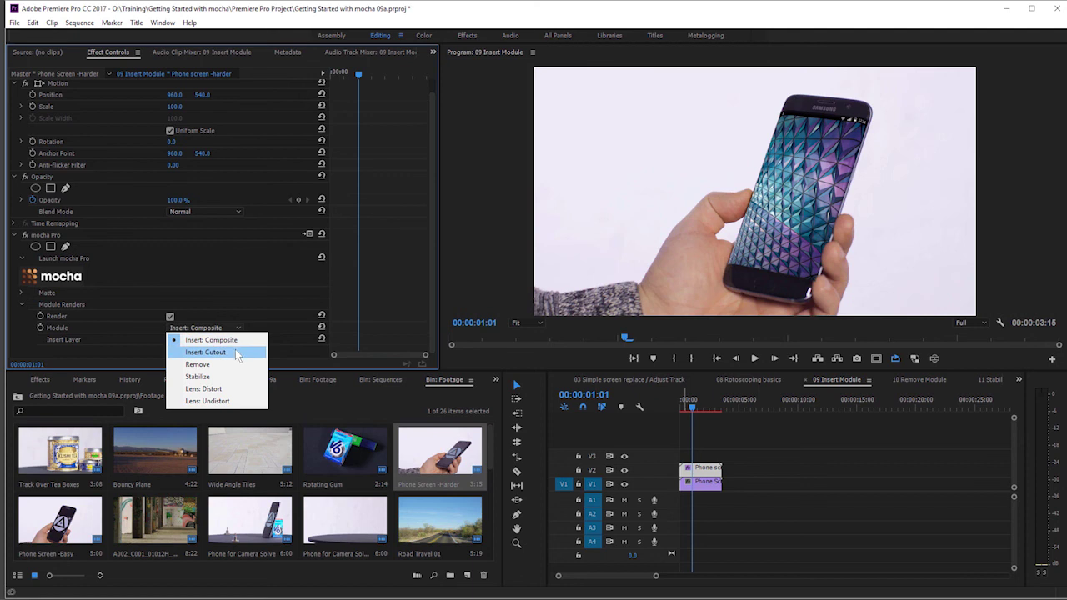
pyautogui.click(238, 352)
pyautogui.click(625, 483)
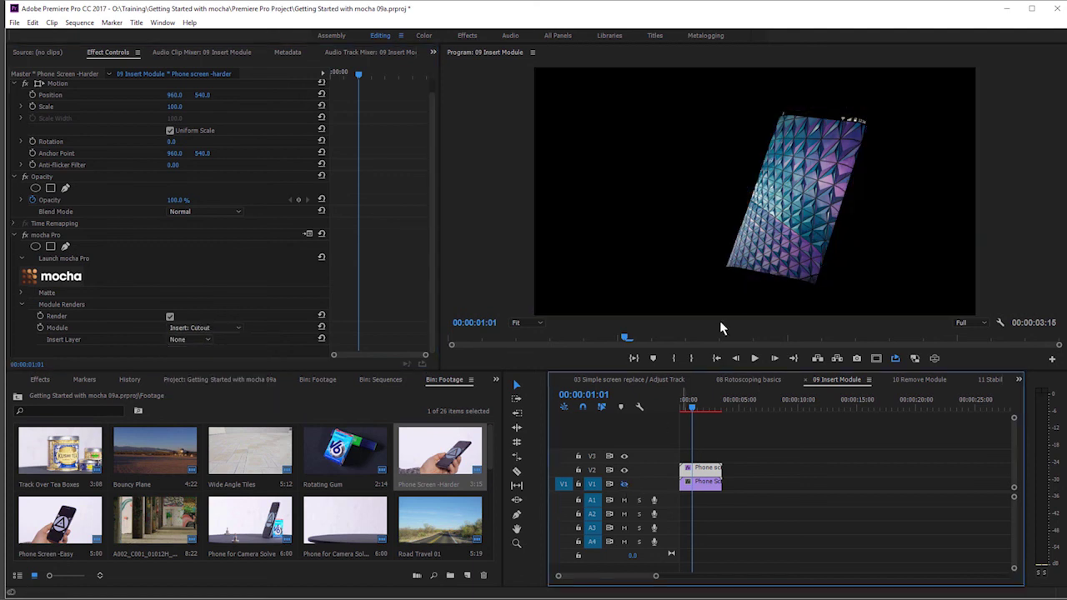
pyautogui.click(624, 483)
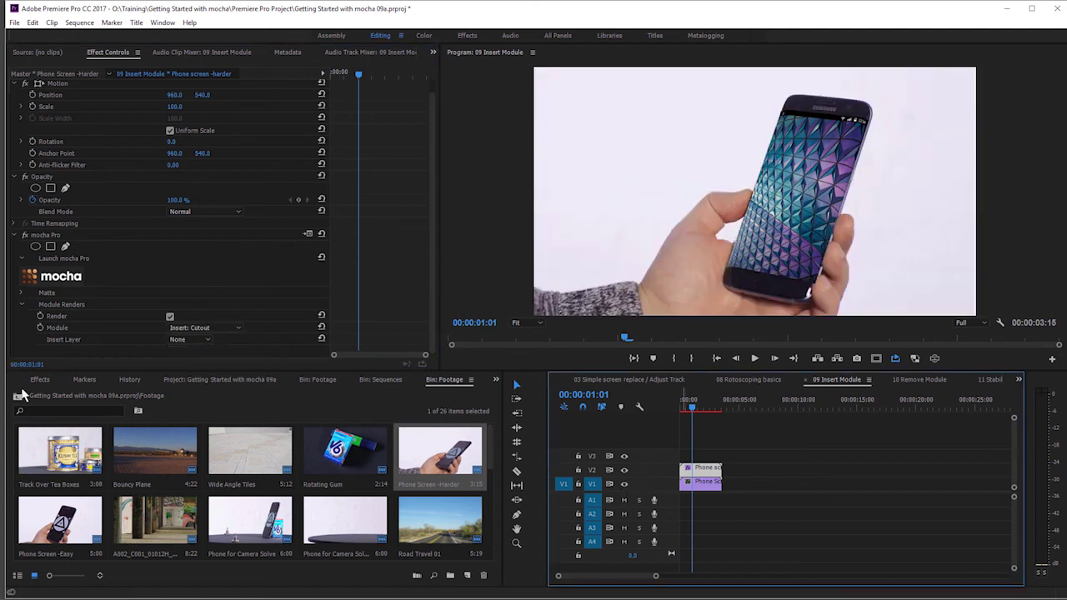
# Apply Color Balance (HLS) to the V2 clip and keyframe its Hue from 0 at 00:00:01:01 to 180 at 00:00:02:11
pyautogui.click(40, 380)
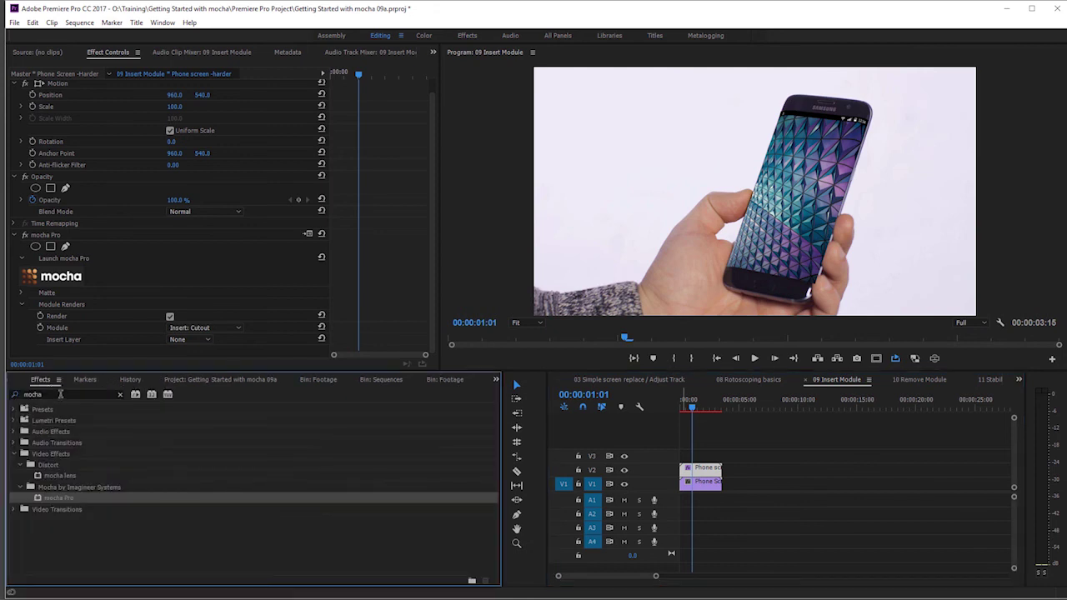
pyautogui.doubleClick(61, 395)
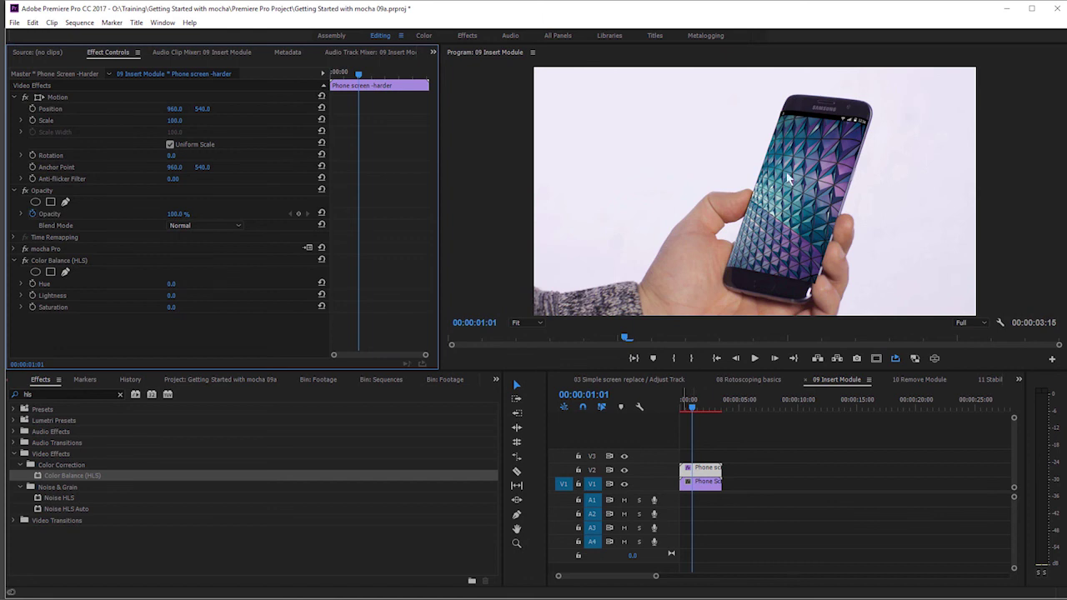
pyautogui.click(32, 284)
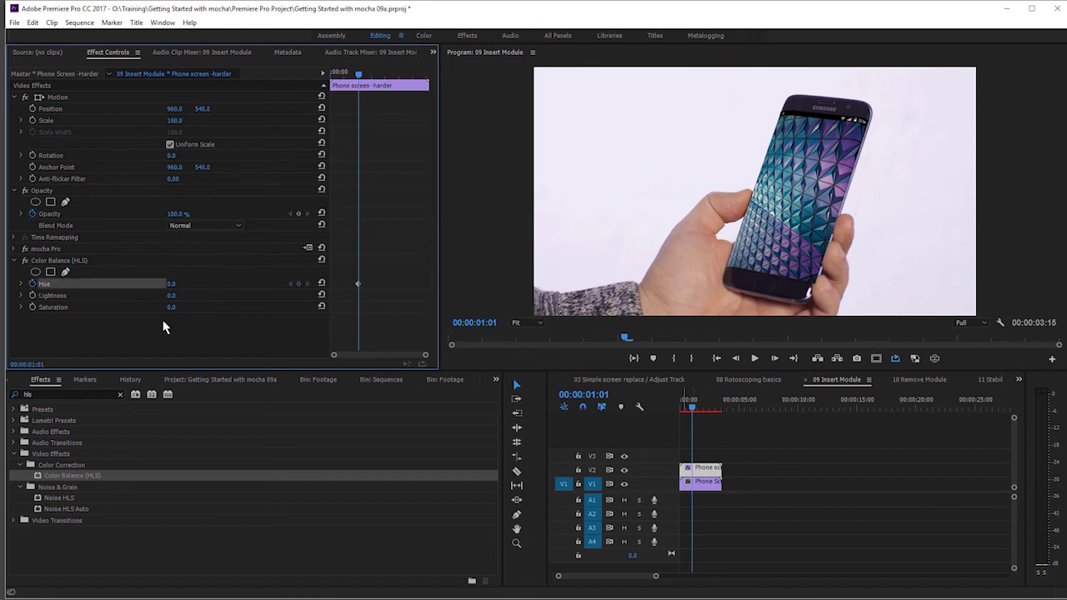
pyautogui.click(707, 402)
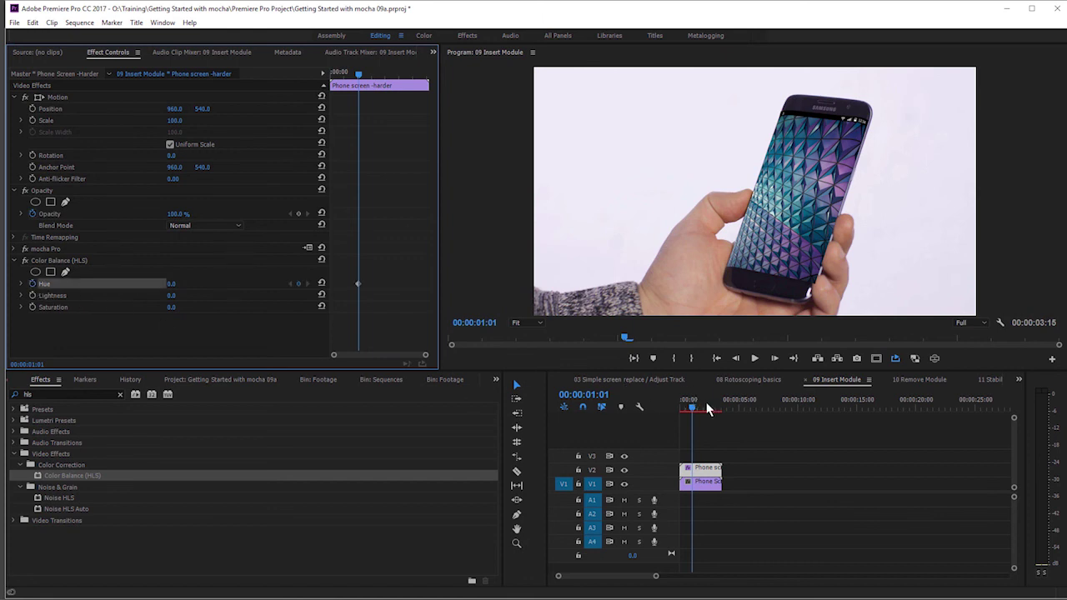
pyautogui.click(180, 284)
pyautogui.write('180')
pyautogui.press('Return')
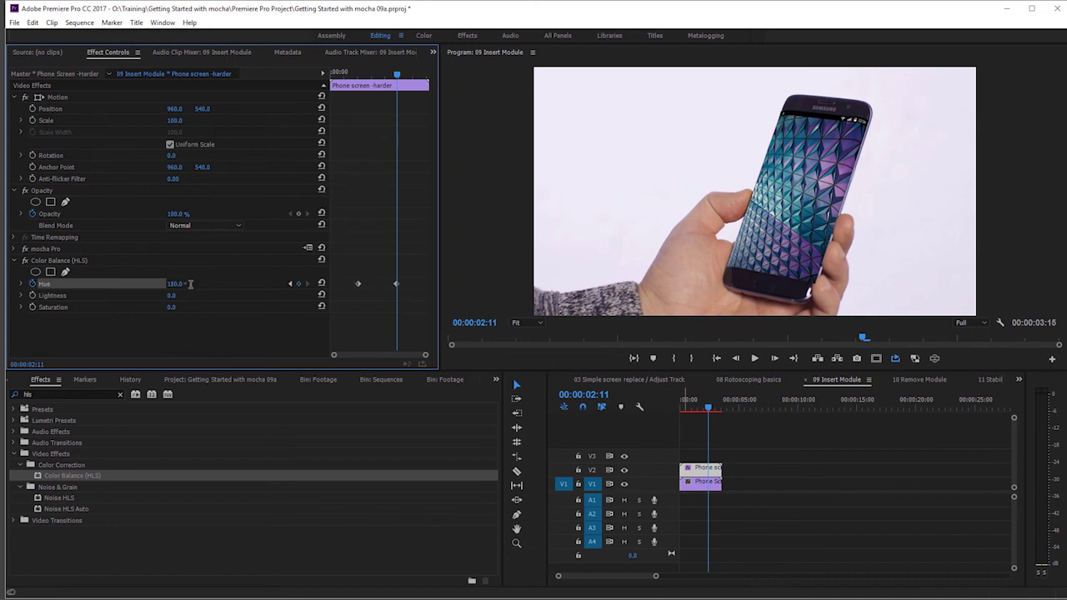
pyautogui.press('Return')
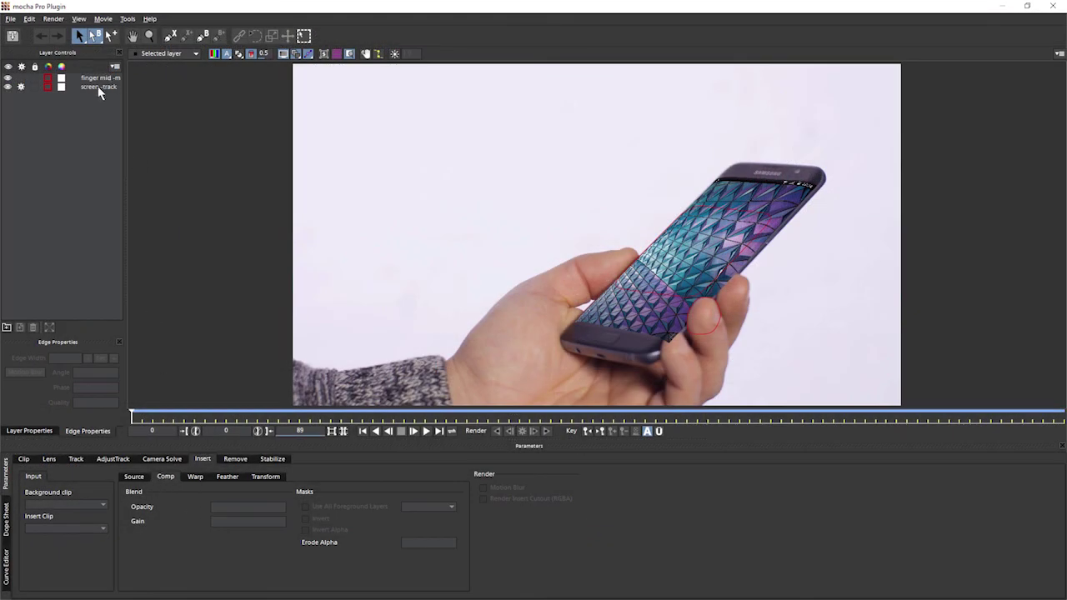
# Back in mocha Pro, select the screen -track layer and review its Insert settings for warp, feather, transform and comp
pyautogui.click(98, 86)
pyautogui.click(196, 478)
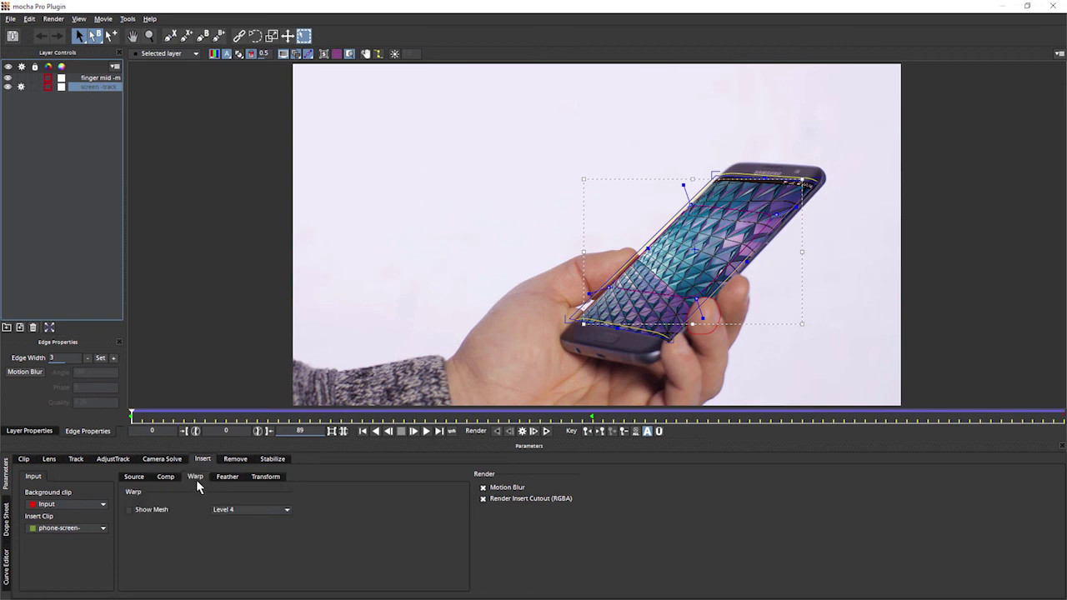
pyautogui.click(235, 476)
pyautogui.click(267, 477)
pyautogui.click(166, 477)
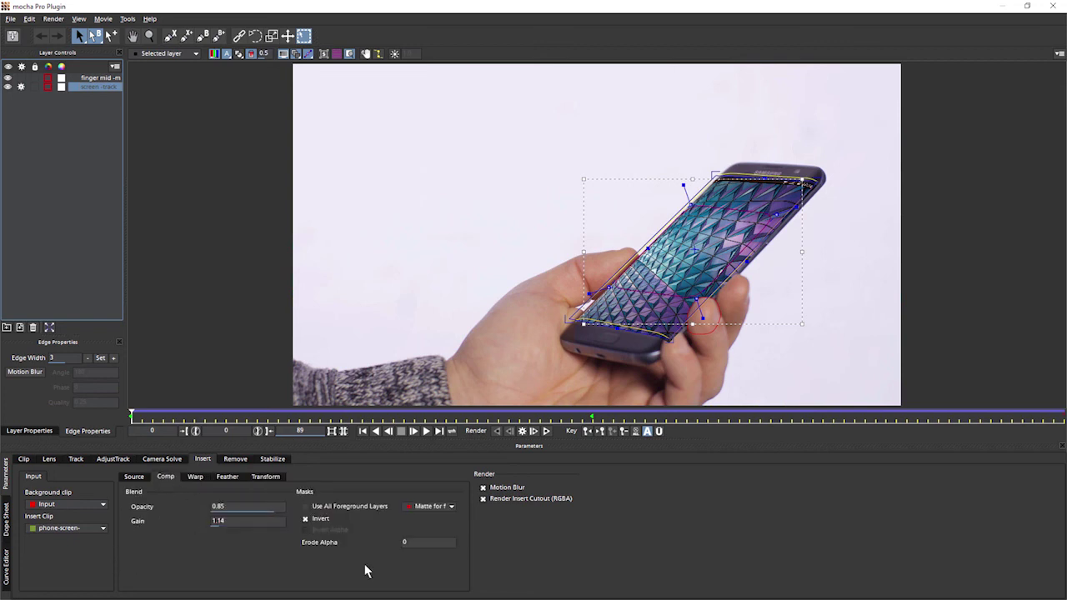